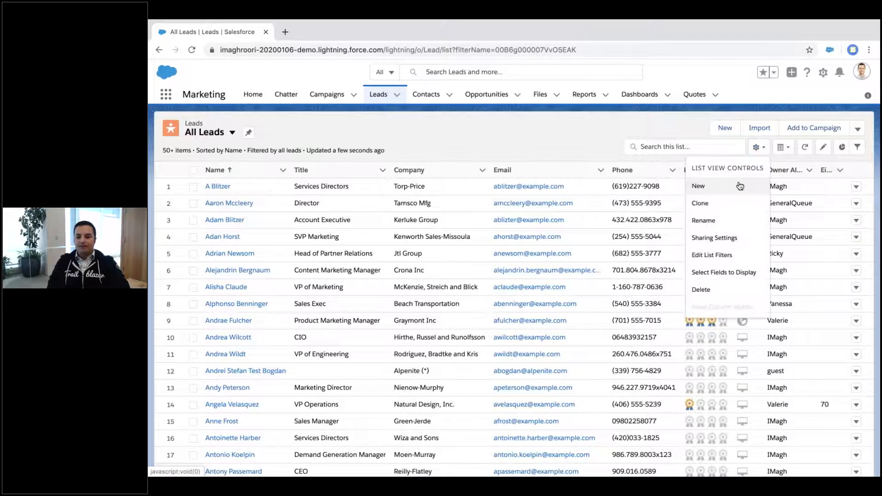
Create a new lead list view named "Doing it Live!" with the API name Doing_it_Live.
{"action": "type", "text": "Doing it Live!"}
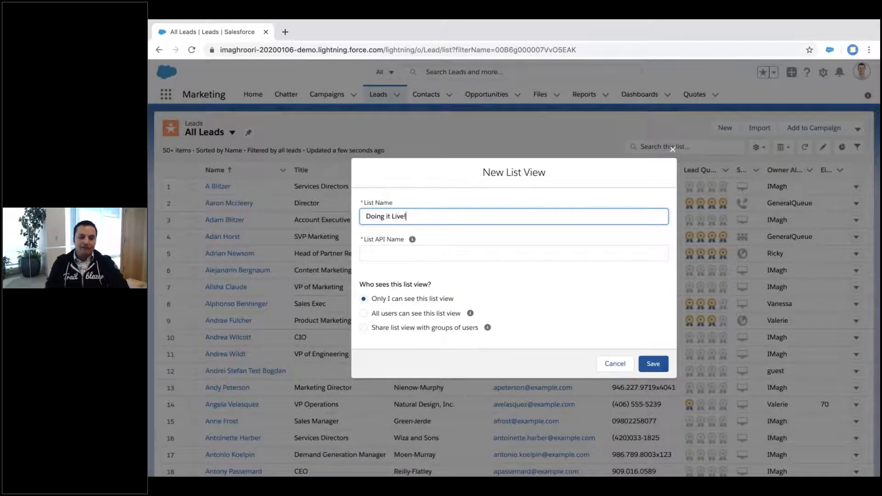
{"action": "key", "text": "Tab"}
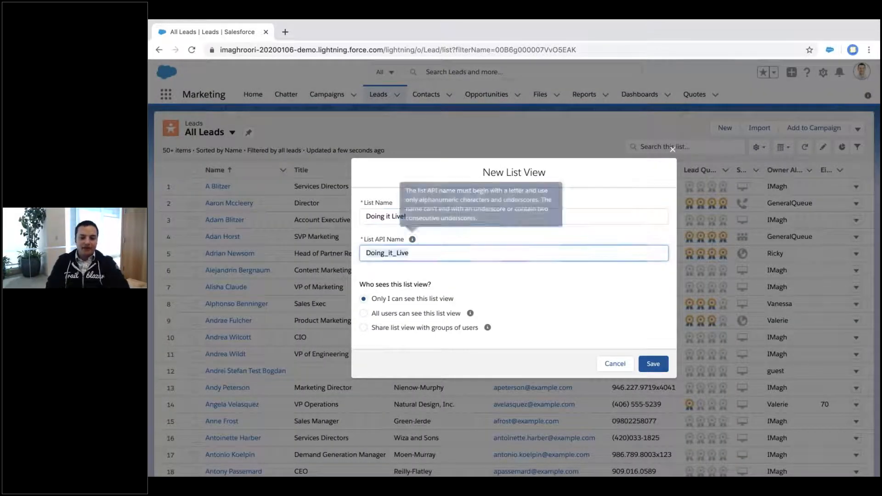
{"action": "left_click", "coordinate": [447, 316]}
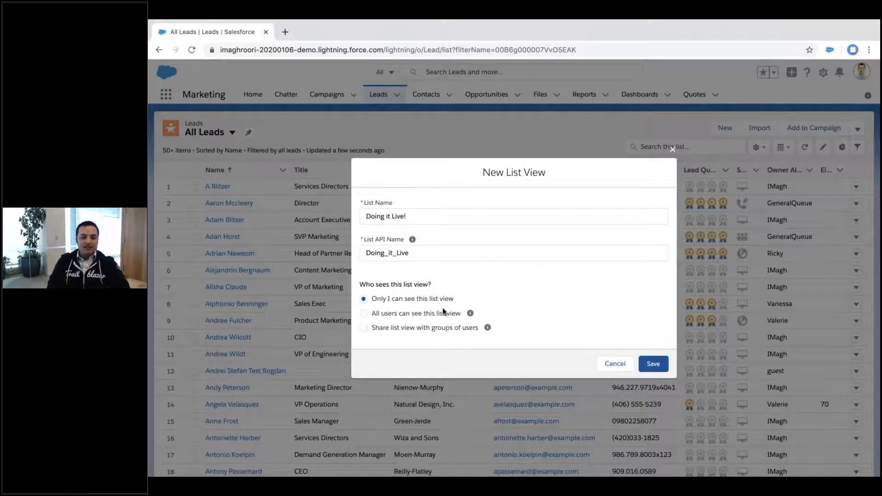
{"action": "left_click", "coordinate": [650, 363]}
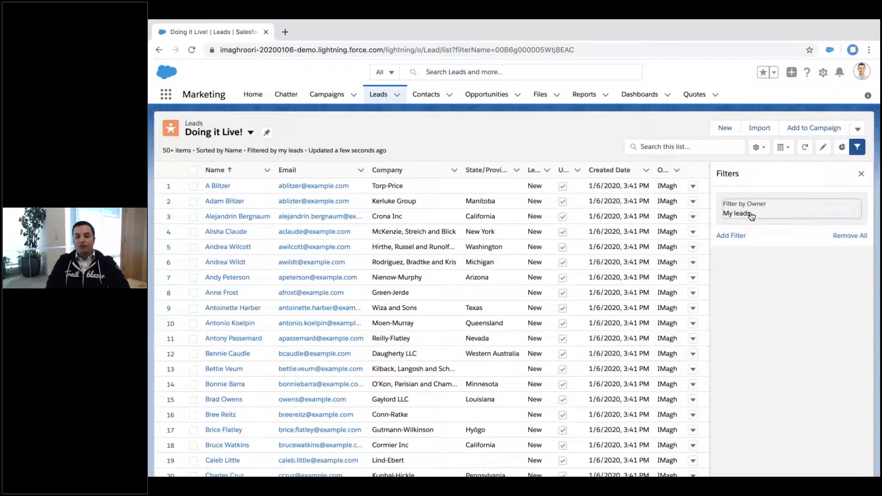
Set the list view's owner filter to all leads, leaving the optional campaign filter empty.
{"action": "left_click", "coordinate": [744, 209]}
{"action": "left_click", "coordinate": [537, 167]}
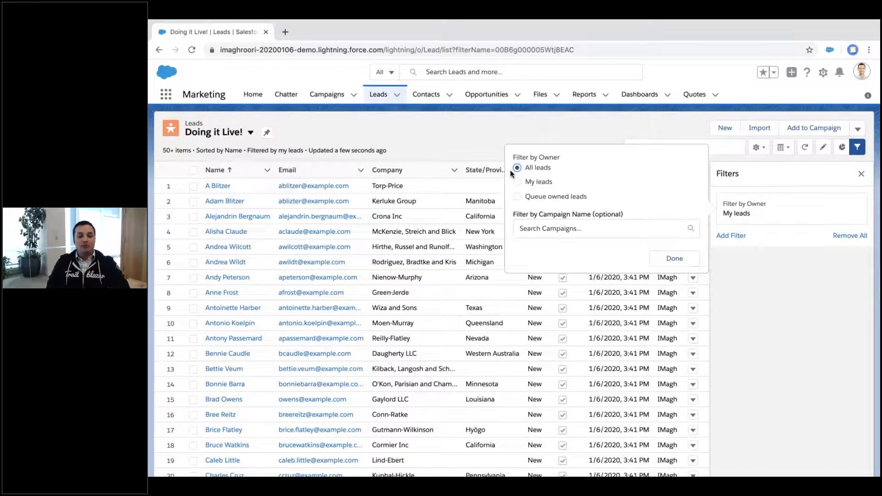
{"action": "left_click", "coordinate": [576, 229]}
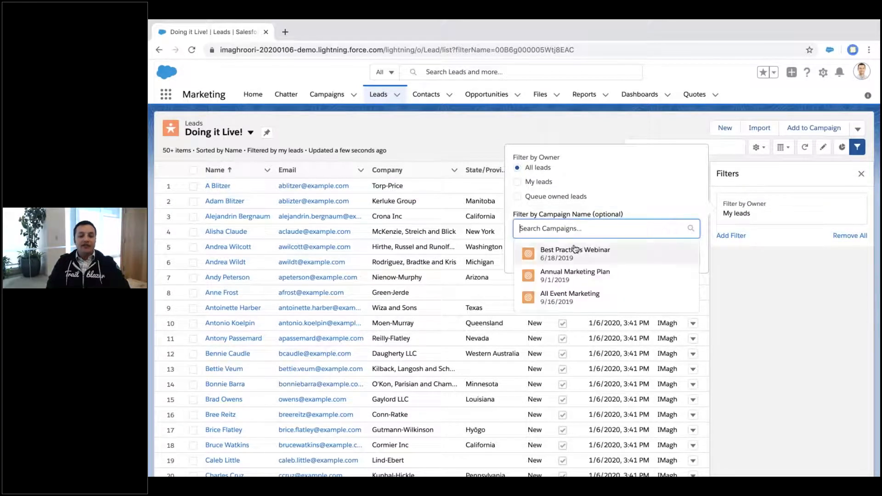
{"action": "left_click", "coordinate": [577, 246]}
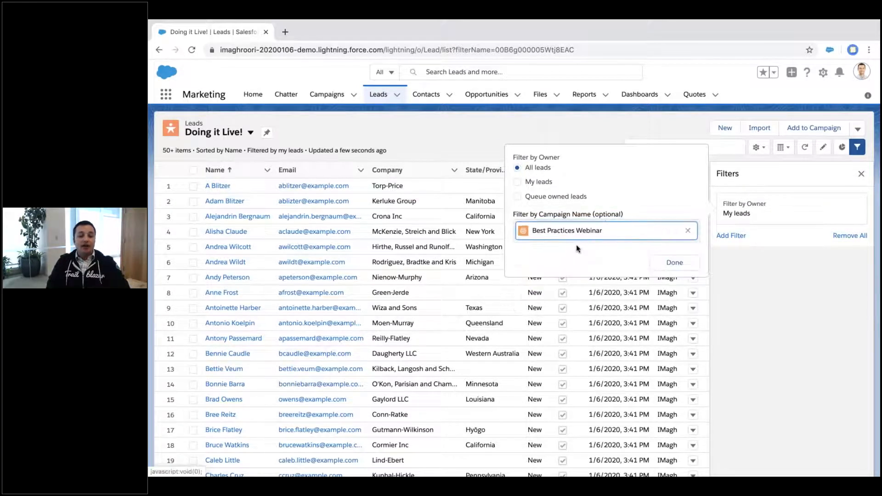
{"action": "left_click", "coordinate": [688, 231]}
{"action": "left_click", "coordinate": [627, 168]}
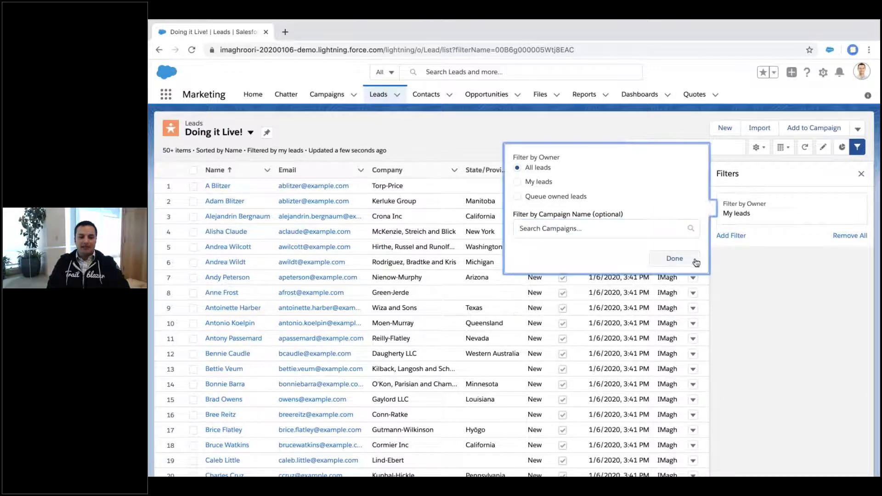
{"action": "left_click", "coordinate": [682, 261]}
Add a filter for Title contains "VP" and save the list view's filters.
{"action": "left_click", "coordinate": [731, 240]}
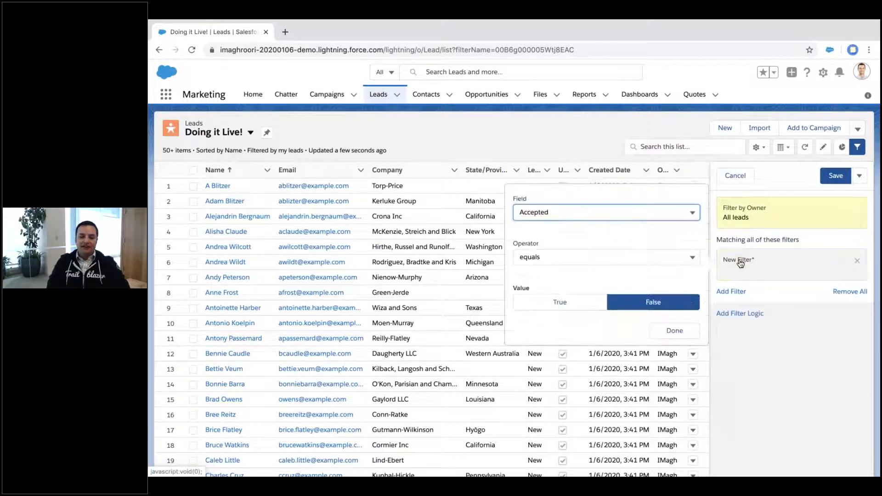
{"action": "left_click", "coordinate": [647, 212]}
{"action": "scroll", "coordinate": [597, 322], "scroll_direction": "down", "scroll_amount": 10}
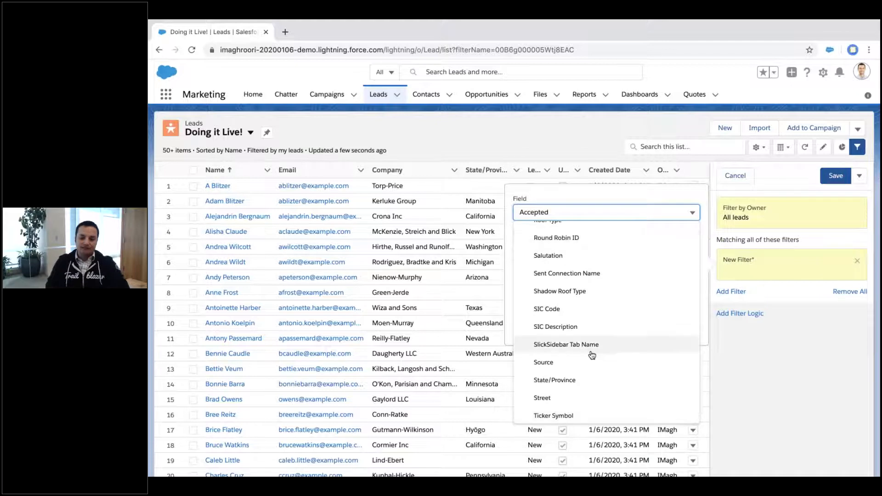
{"action": "left_click", "coordinate": [558, 387]}
{"action": "left_click", "coordinate": [547, 256]}
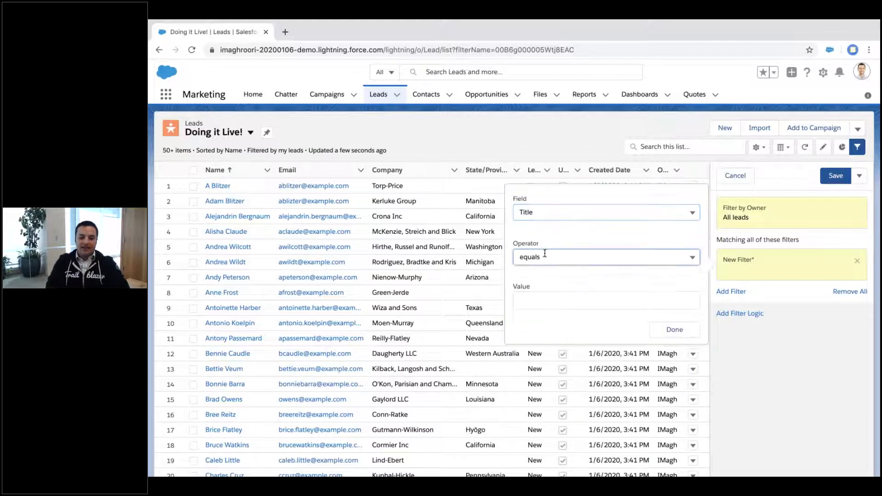
{"action": "left_click", "coordinate": [561, 383]}
{"action": "left_click", "coordinate": [553, 302]}
{"action": "type", "text": "VP"}
{"action": "left_click", "coordinate": [675, 329]}
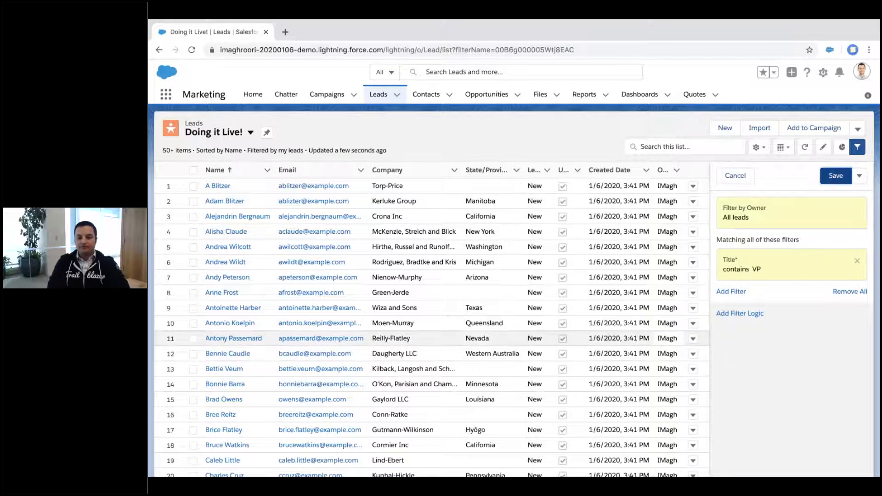
{"action": "left_click", "coordinate": [835, 34]}
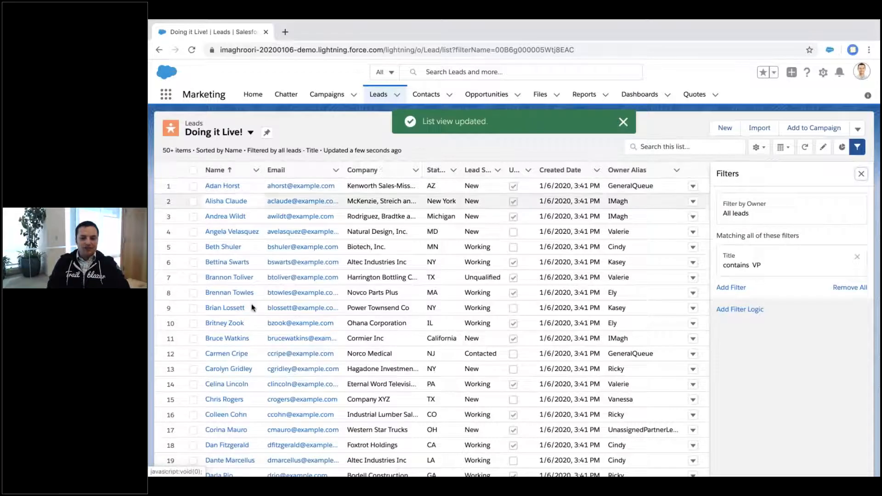
Add the Title field to the fields displayed in the list view.
{"action": "left_click", "coordinate": [758, 147]}
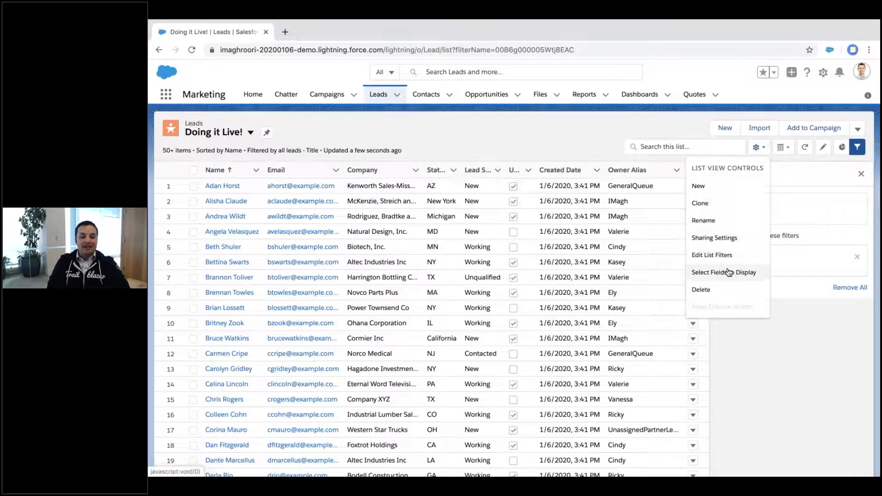
{"action": "left_click", "coordinate": [729, 273]}
{"action": "left_click", "coordinate": [425, 296]}
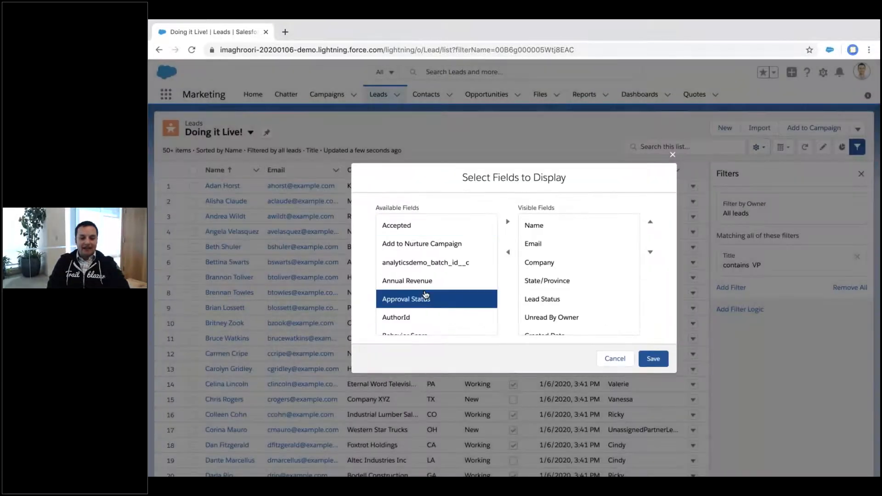
{"action": "scroll", "coordinate": [426, 296], "scroll_direction": "down", "scroll_amount": 20}
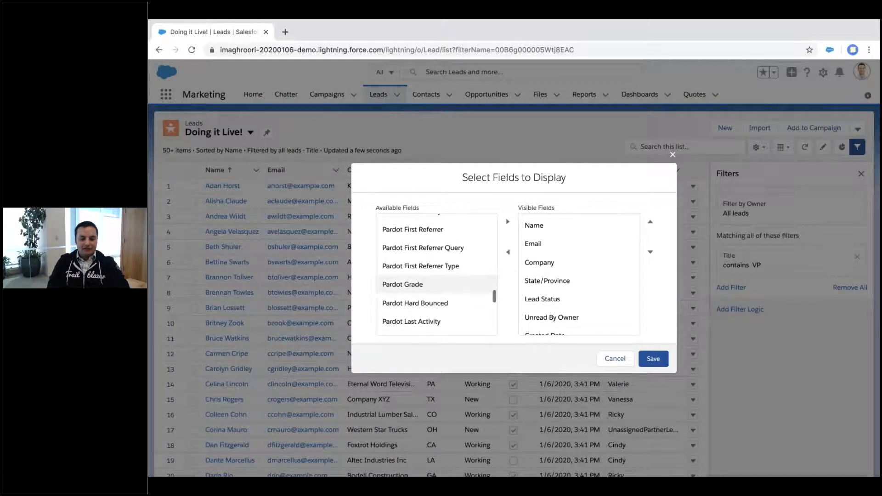
{"action": "scroll", "coordinate": [426, 298], "scroll_direction": "down", "scroll_amount": 15}
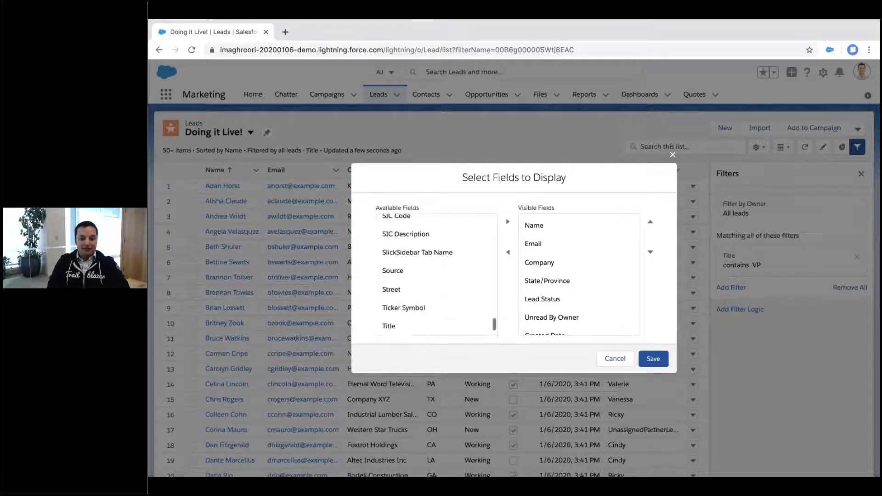
{"action": "left_click", "coordinate": [388, 299]}
{"action": "left_click", "coordinate": [507, 222]}
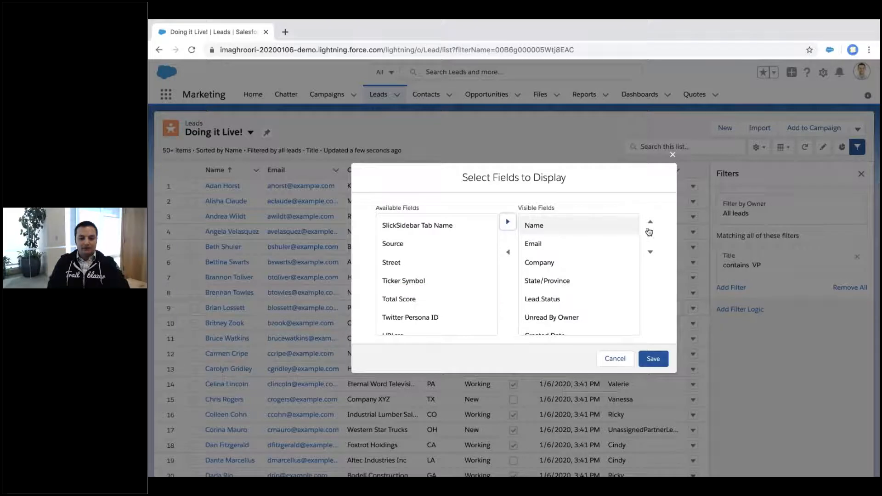
Move Title directly after Name in the visible field order and save the field selection.
{"action": "left_click", "coordinate": [651, 223]}
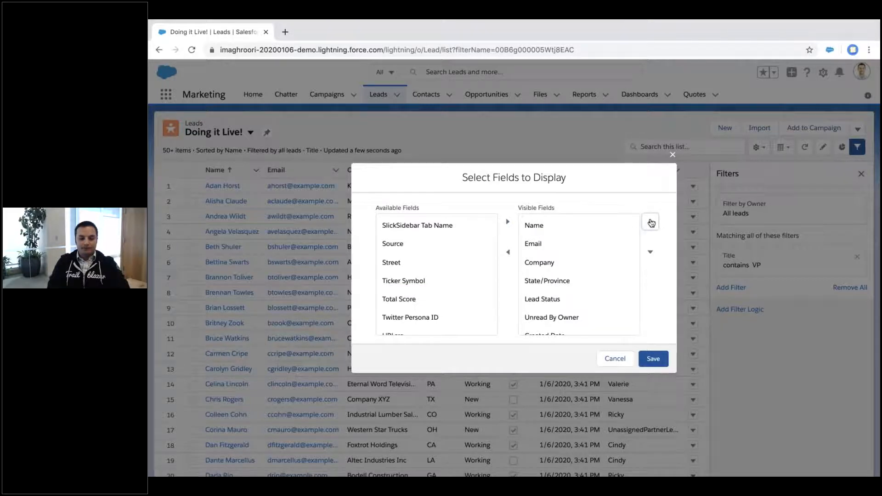
{"action": "scroll", "coordinate": [574, 275], "scroll_direction": "down", "scroll_amount": 2}
{"action": "left_click", "coordinate": [577, 322]}
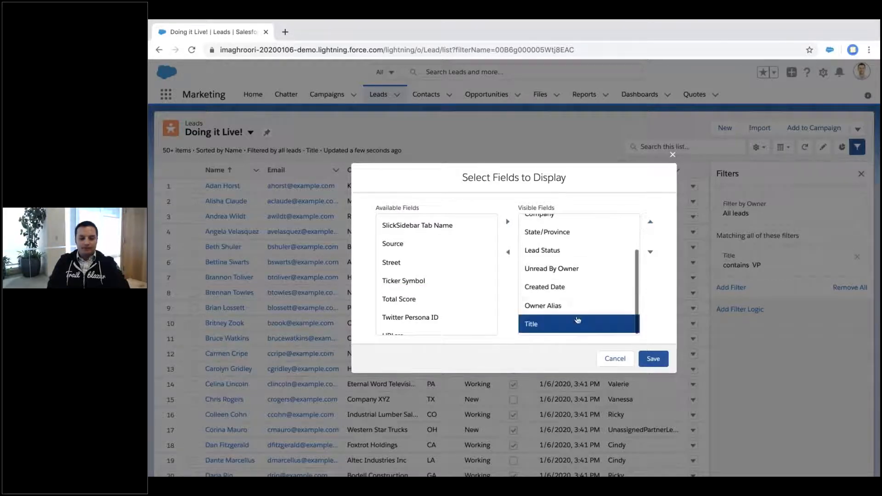
{"action": "left_click", "coordinate": [650, 224]}
{"action": "double_click", "coordinate": [650, 223]}
{"action": "double_click", "coordinate": [650, 224]}
{"action": "triple_click", "coordinate": [649, 223]}
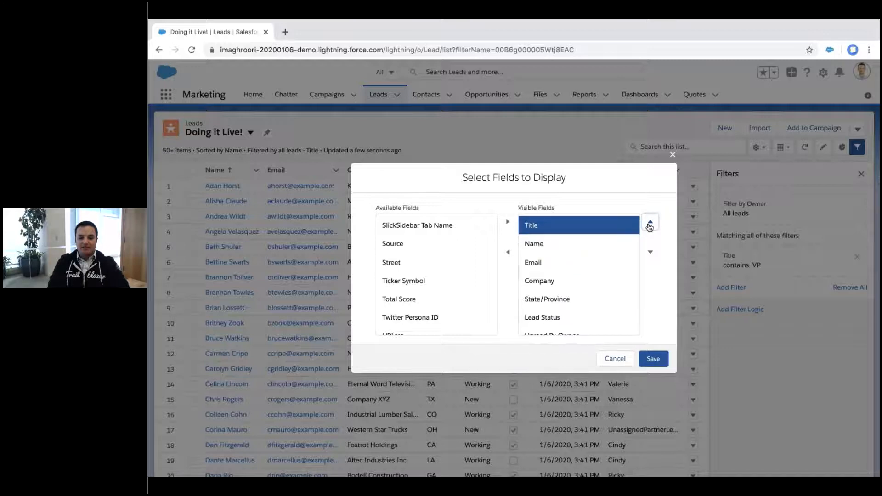
{"action": "left_click", "coordinate": [650, 251]}
{"action": "left_click", "coordinate": [661, 358]}
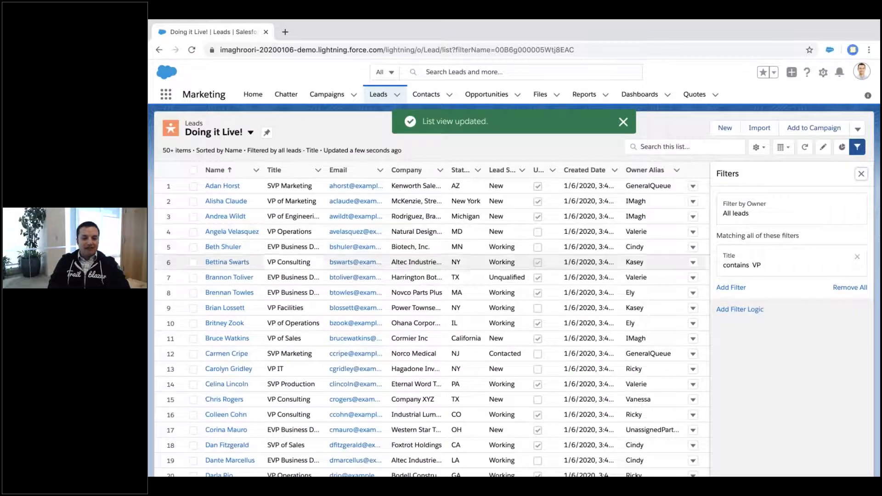
Select the first four leads in the list and start a list email to them.
{"action": "scroll", "coordinate": [285, 379], "scroll_direction": "down", "scroll_amount": 2}
{"action": "scroll", "coordinate": [285, 378], "scroll_direction": "up", "scroll_amount": 2}
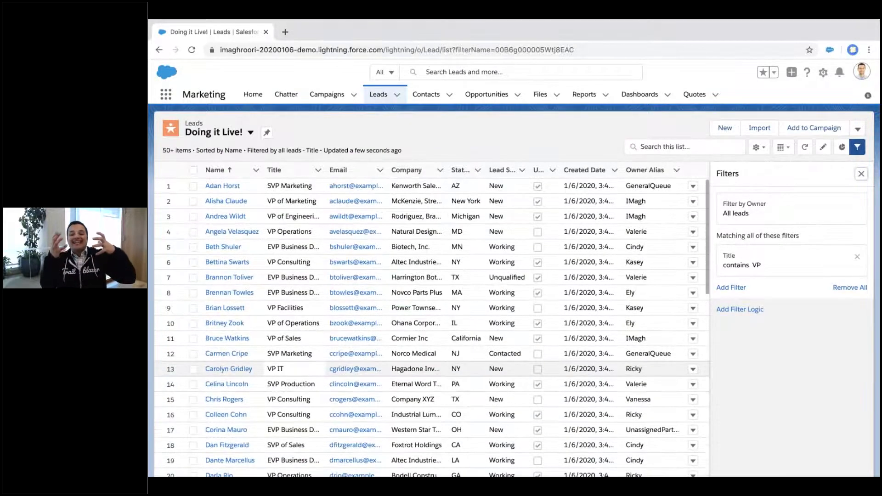
{"action": "left_click", "coordinate": [192, 186]}
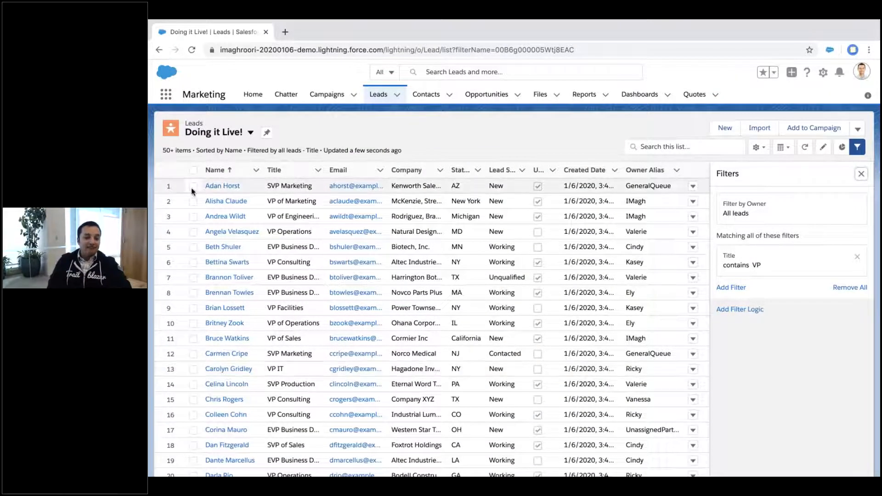
{"action": "left_click", "coordinate": [193, 202]}
{"action": "left_click", "coordinate": [193, 216]}
{"action": "left_click", "coordinate": [193, 232]}
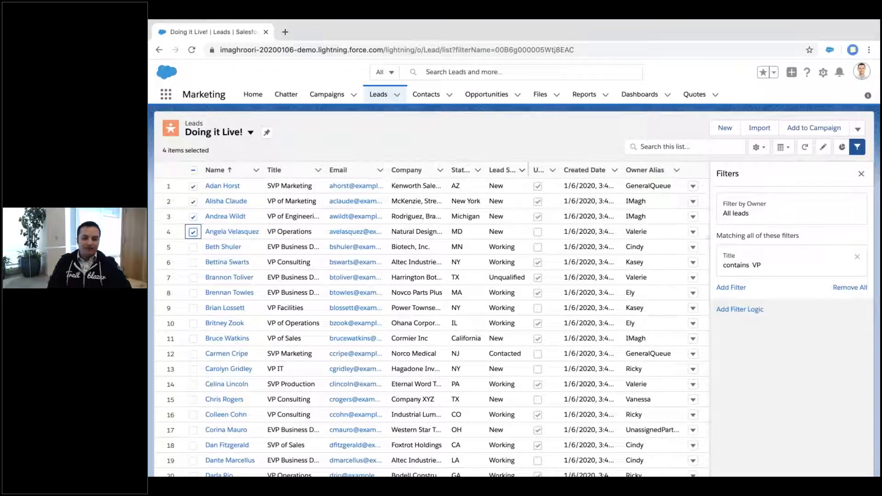
{"action": "left_click", "coordinate": [857, 129]}
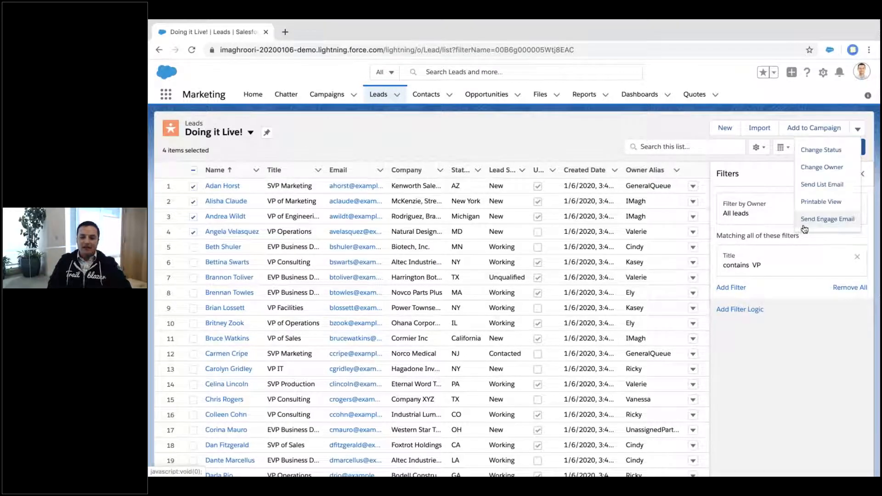
{"action": "left_click", "coordinate": [812, 191]}
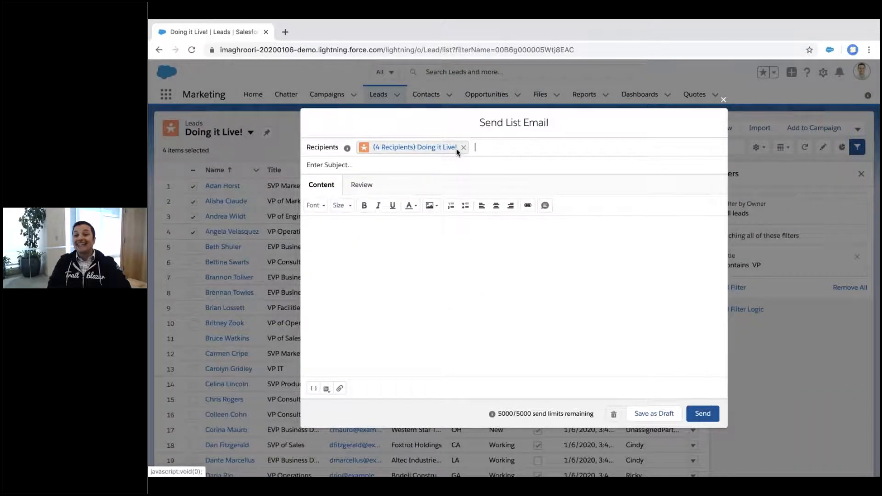
Enter "Type stuff in" as the email subject and insert the Introductory Email template over the current email.
{"action": "left_click", "coordinate": [445, 160]}
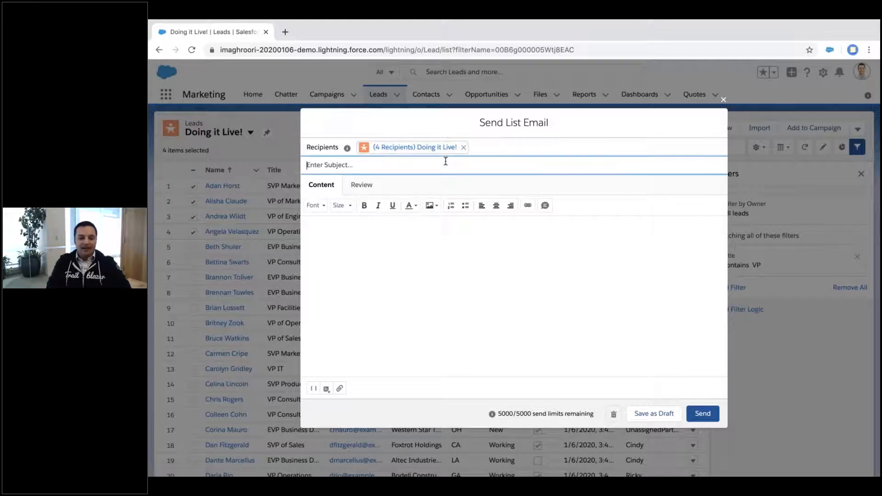
{"action": "type", "text": "Type stuff in"}
{"action": "left_click", "coordinate": [325, 390]}
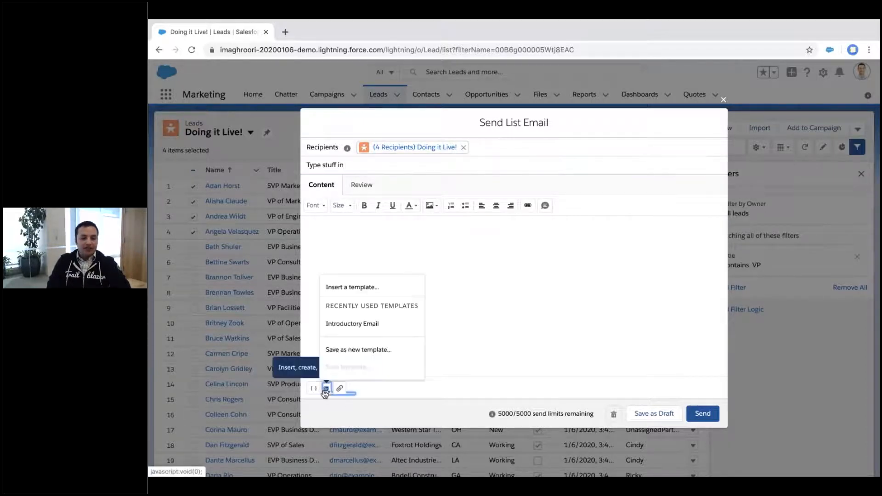
{"action": "left_click", "coordinate": [352, 287]}
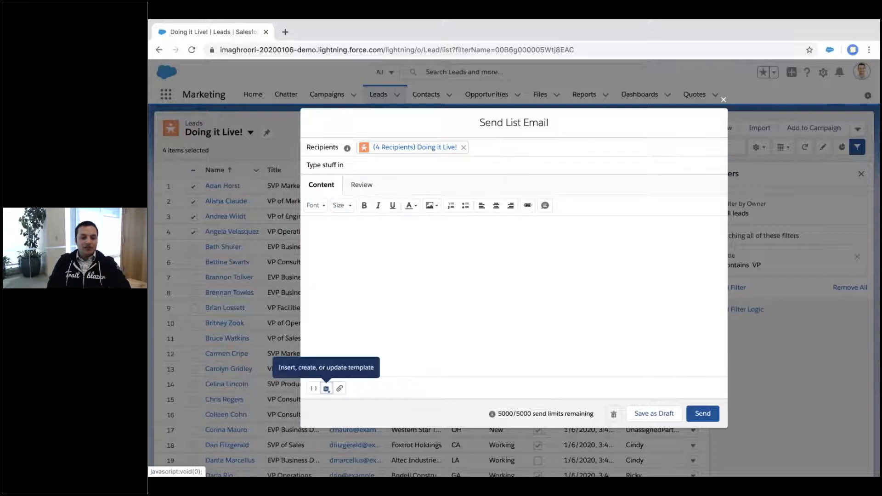
{"action": "left_click", "coordinate": [257, 247]}
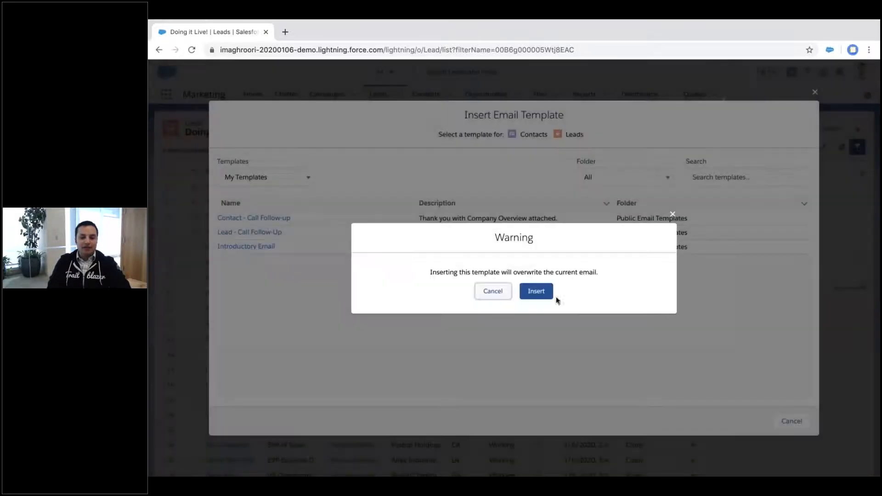
{"action": "left_click", "coordinate": [538, 294]}
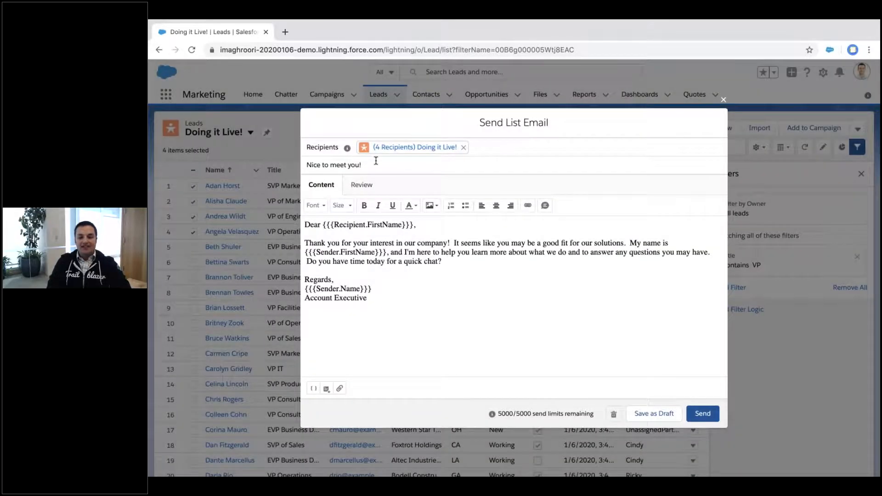
Examine the recipient and sender first-name merge fields in the email body and preview the merged message for the selected recipients.
{"action": "left_click_drag", "start_coordinate": [329, 225], "coordinate": [426, 225]}
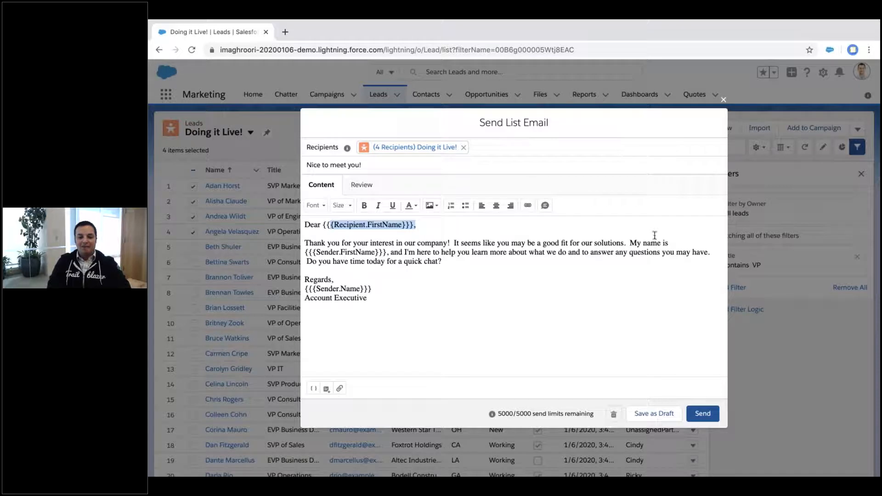
{"action": "left_click_drag", "start_coordinate": [332, 250], "coordinate": [376, 252]}
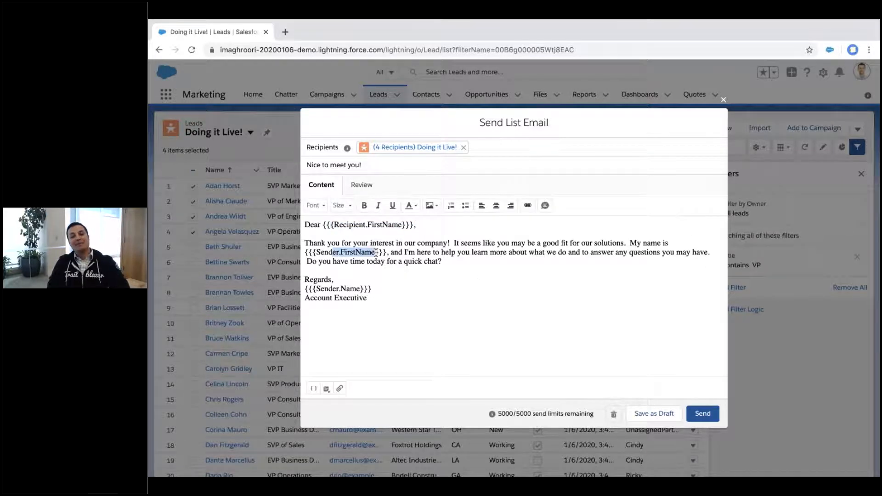
{"action": "left_click", "coordinate": [363, 186]}
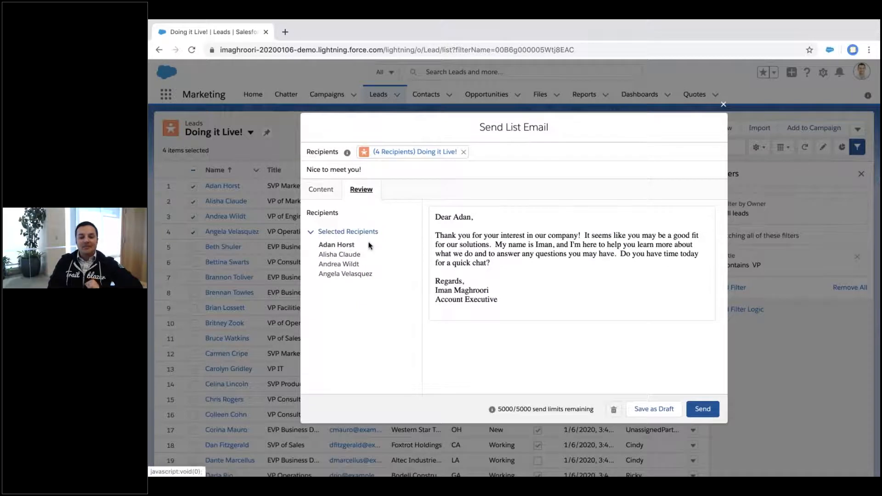
Preview the merged message for each of the four selected recipients and close the list email without sending it.
{"action": "left_click", "coordinate": [350, 255]}
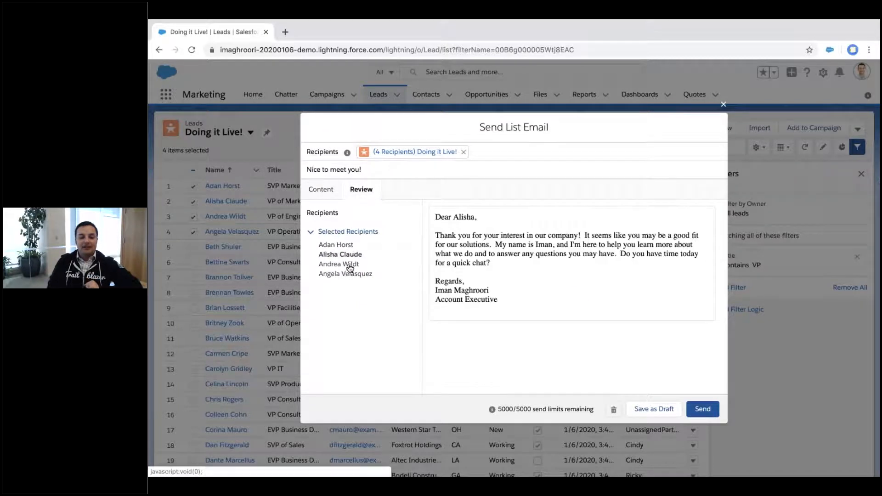
{"action": "left_click", "coordinate": [350, 265]}
{"action": "left_click", "coordinate": [354, 274]}
{"action": "left_click", "coordinate": [350, 245]}
{"action": "left_click", "coordinate": [352, 256]}
{"action": "left_click", "coordinate": [350, 264]}
{"action": "left_click", "coordinate": [352, 274]}
{"action": "left_click", "coordinate": [324, 190]}
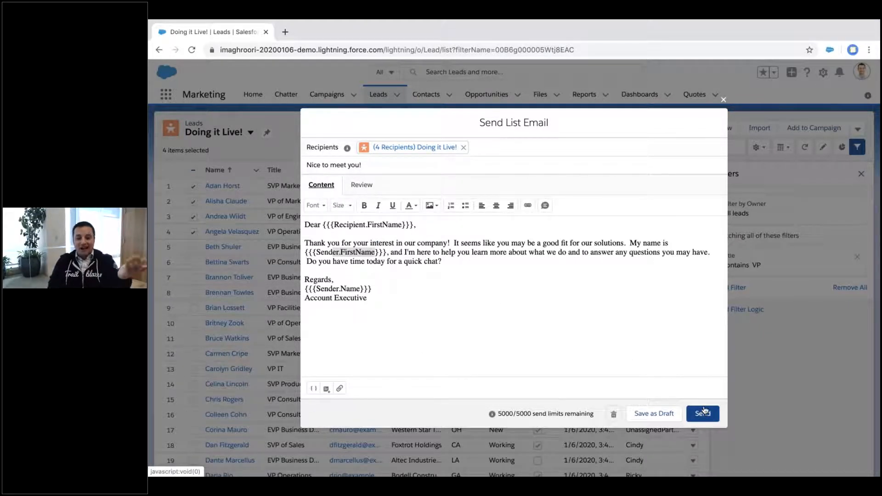
{"action": "left_click", "coordinate": [723, 100]}
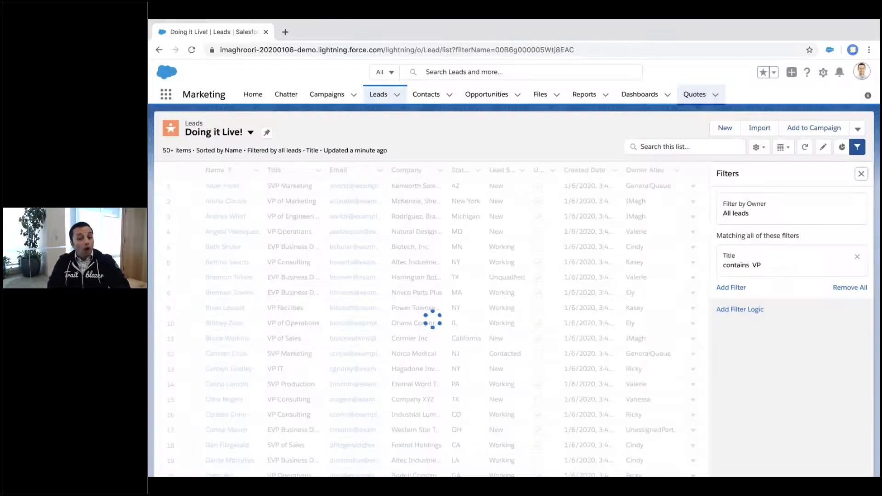
Start a new Child Campaign named "Doing it live!" with Best Practices Webinar as its parent campaign.
{"action": "left_click", "coordinate": [328, 94]}
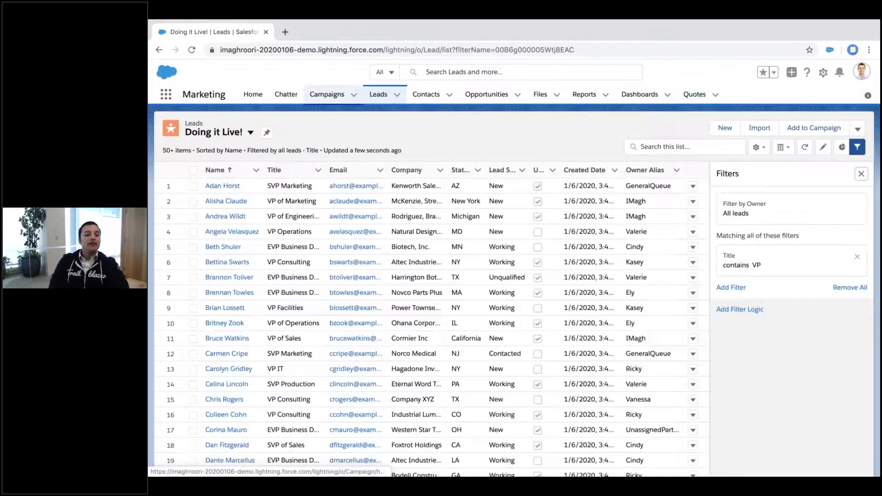
{"action": "left_click", "coordinate": [849, 128]}
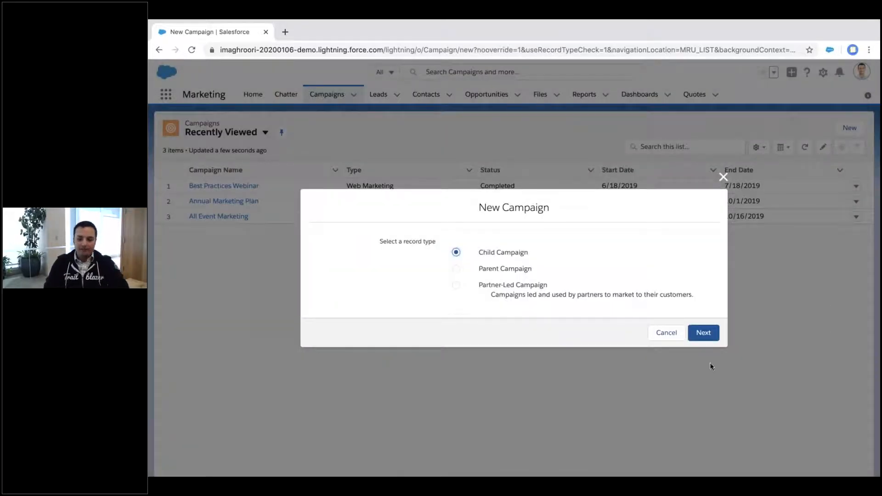
{"action": "left_click", "coordinate": [703, 333]}
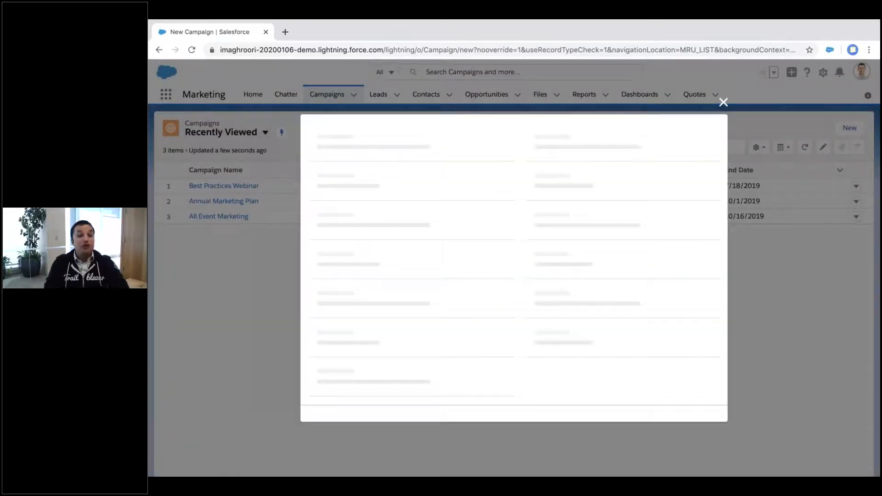
{"action": "type", "text": "Doing it live!"}
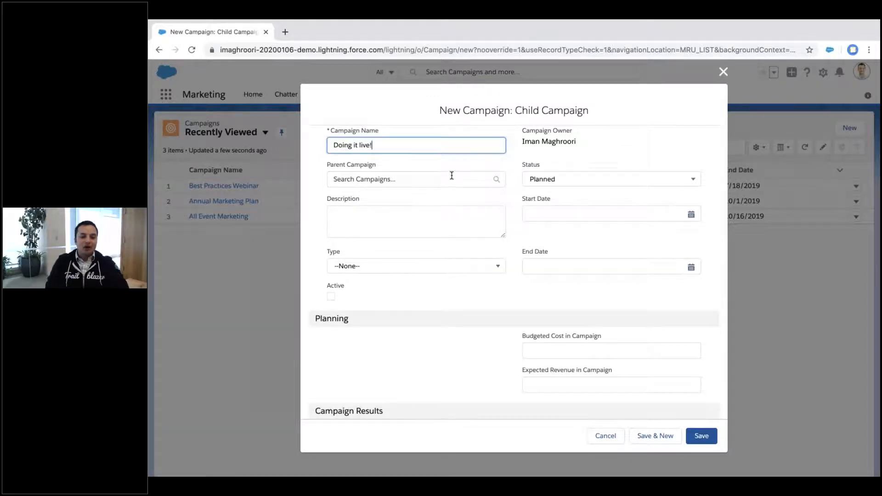
{"action": "left_click", "coordinate": [452, 175]}
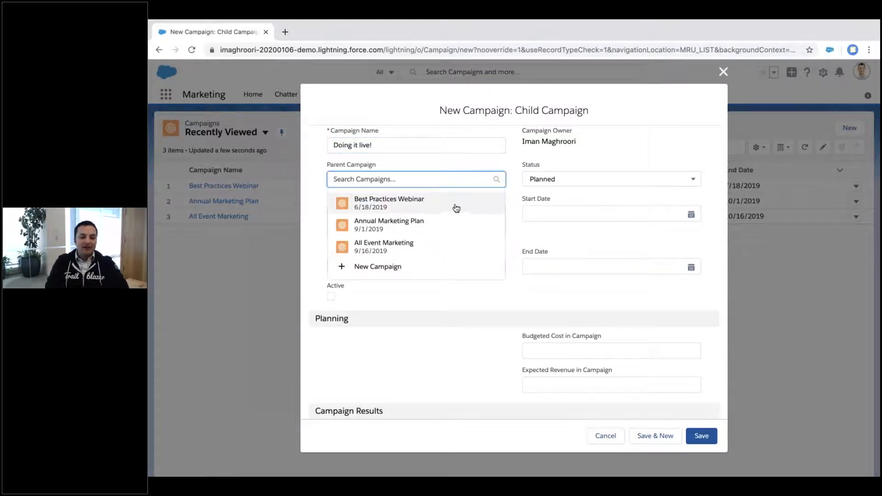
{"action": "left_click", "coordinate": [452, 207]}
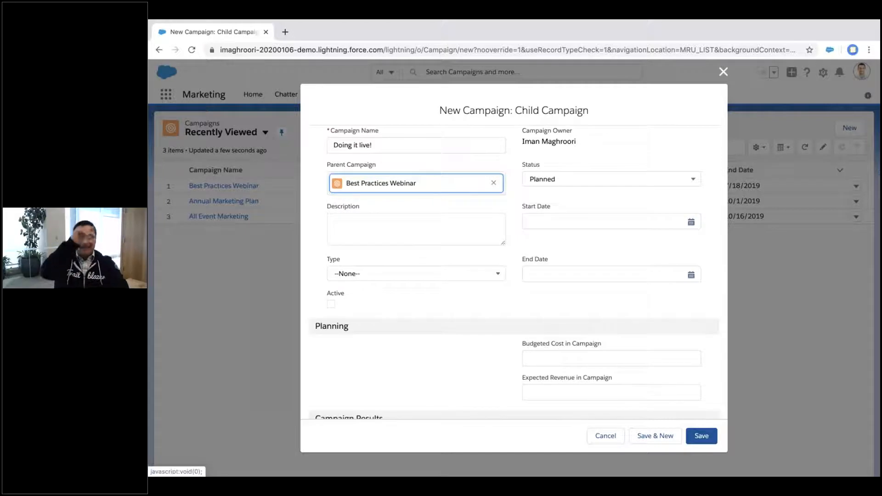
Set the campaign's status to In Progress and both its start and end dates to 1/7/2020.
{"action": "left_click", "coordinate": [553, 179]}
{"action": "left_click", "coordinate": [553, 233]}
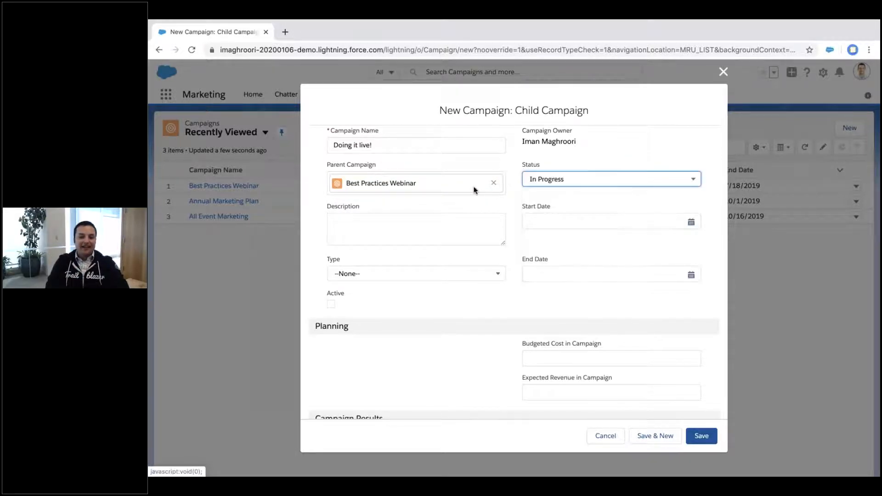
{"action": "left_click", "coordinate": [541, 221]}
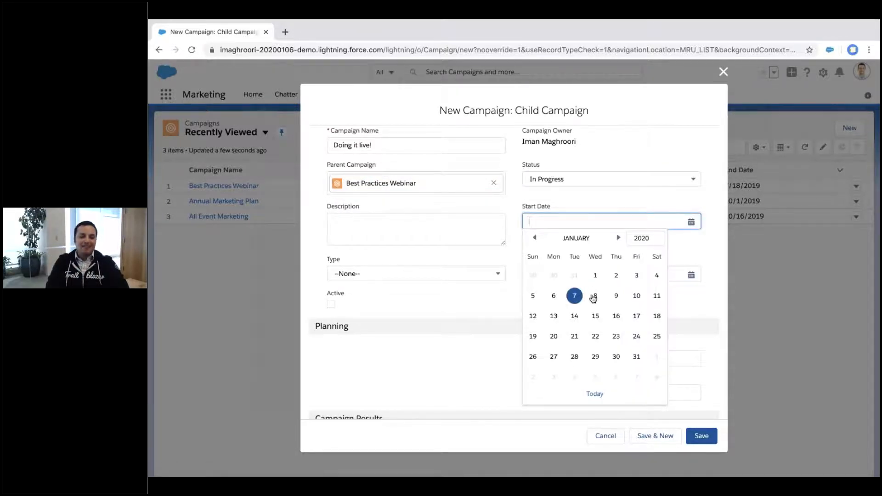
{"action": "left_click", "coordinate": [574, 295]}
{"action": "left_click", "coordinate": [572, 276]}
{"action": "left_click", "coordinate": [575, 310]}
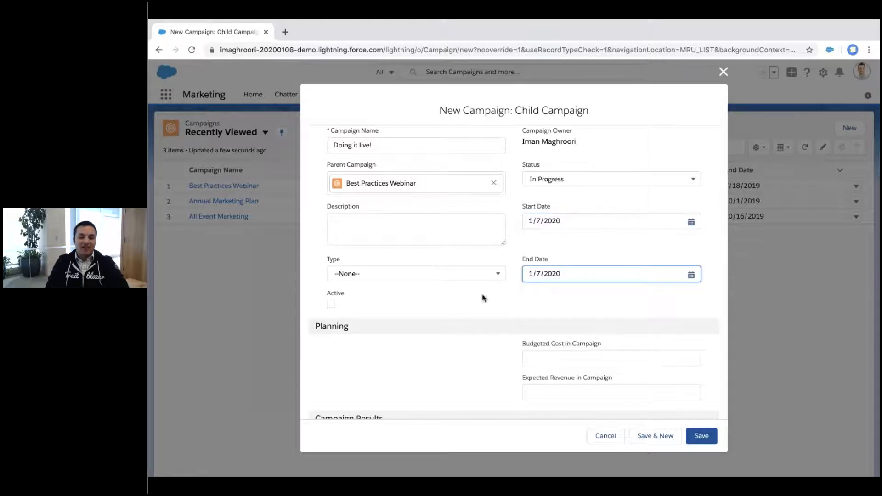
Set the campaign type to Email, mark the campaign as active and save it.
{"action": "left_click", "coordinate": [408, 276]}
{"action": "left_click", "coordinate": [404, 314]}
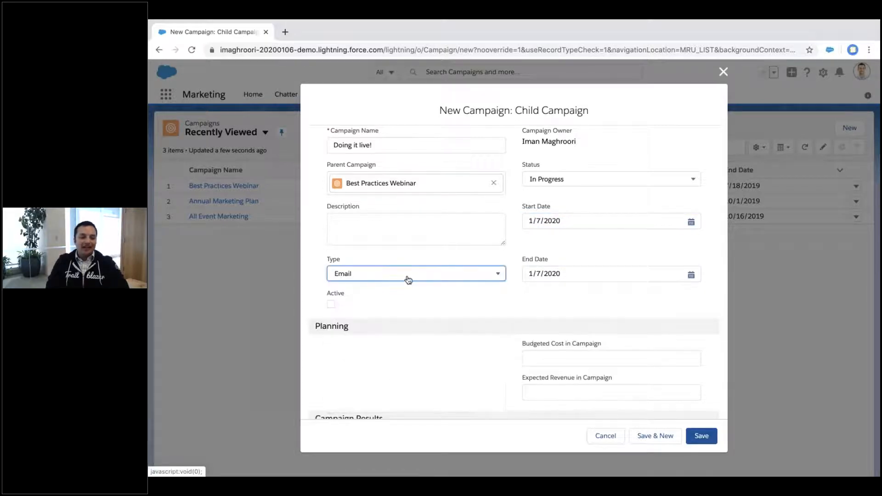
{"action": "scroll", "coordinate": [408, 280], "scroll_direction": "down", "scroll_amount": 2}
{"action": "left_click", "coordinate": [330, 254]}
{"action": "scroll", "coordinate": [414, 287], "scroll_direction": "down", "scroll_amount": 2}
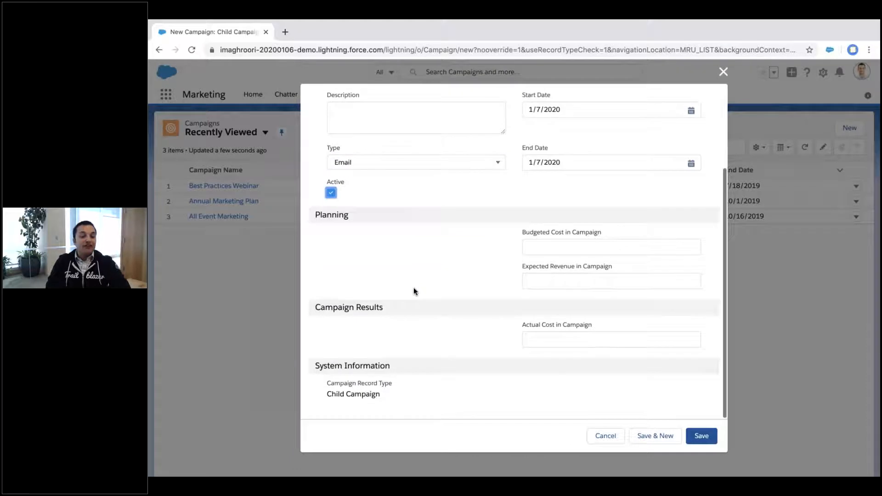
{"action": "left_click", "coordinate": [699, 437]}
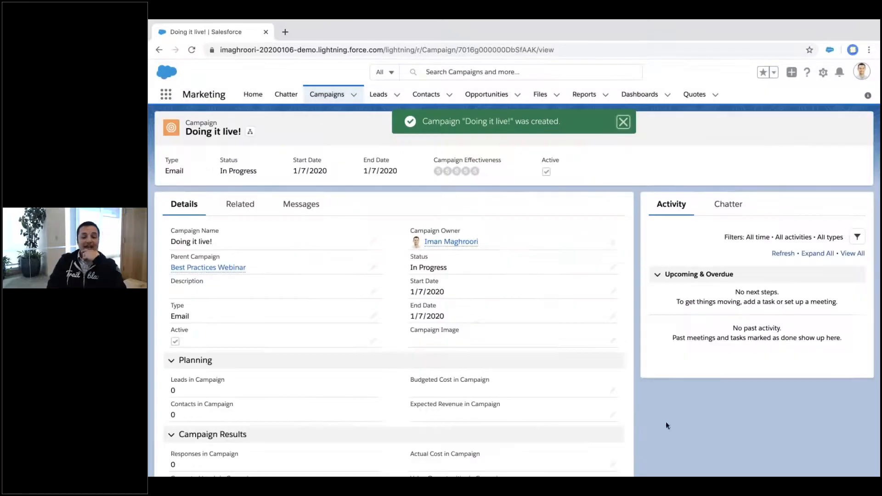
Open Leads in a separate browser tab and open the first lead of the All Leads list view.
{"action": "scroll", "coordinate": [301, 315], "scroll_direction": "down", "scroll_amount": 4}
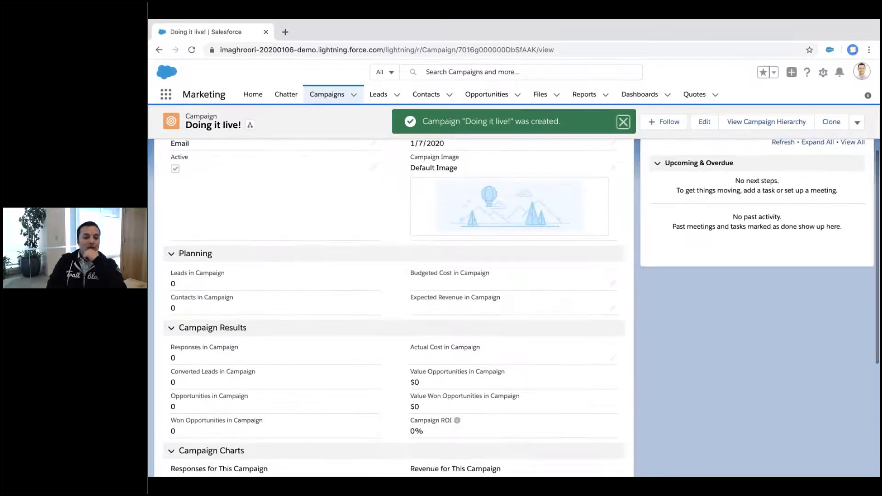
{"action": "scroll", "coordinate": [178, 284], "scroll_direction": "down", "scroll_amount": 1}
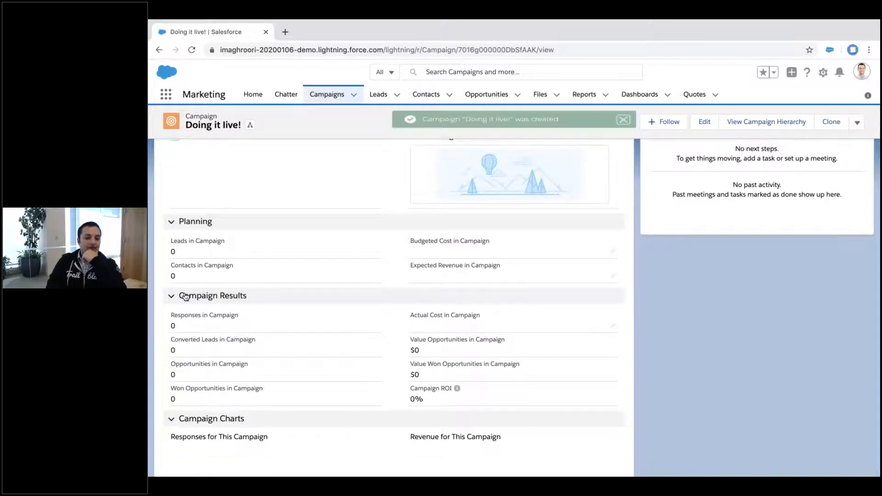
{"action": "middle_click", "coordinate": [378, 94]}
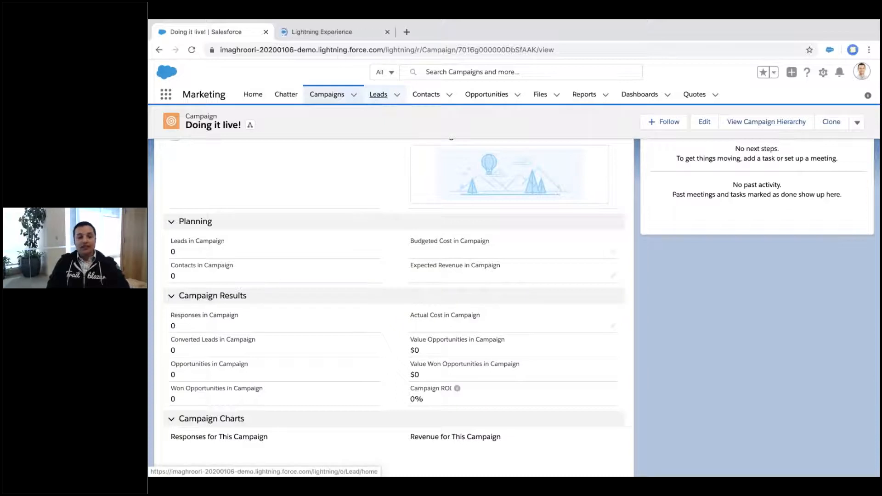
{"action": "left_click", "coordinate": [332, 33]}
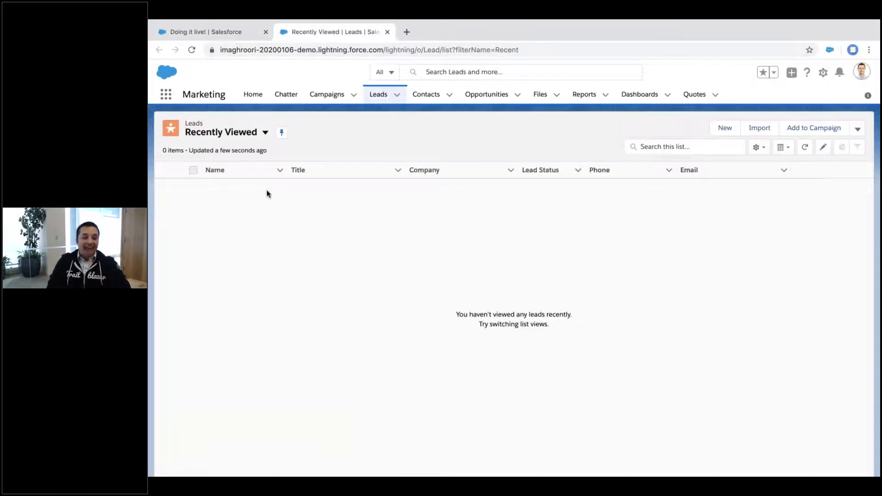
{"action": "left_click", "coordinate": [243, 133]}
{"action": "left_click", "coordinate": [219, 220]}
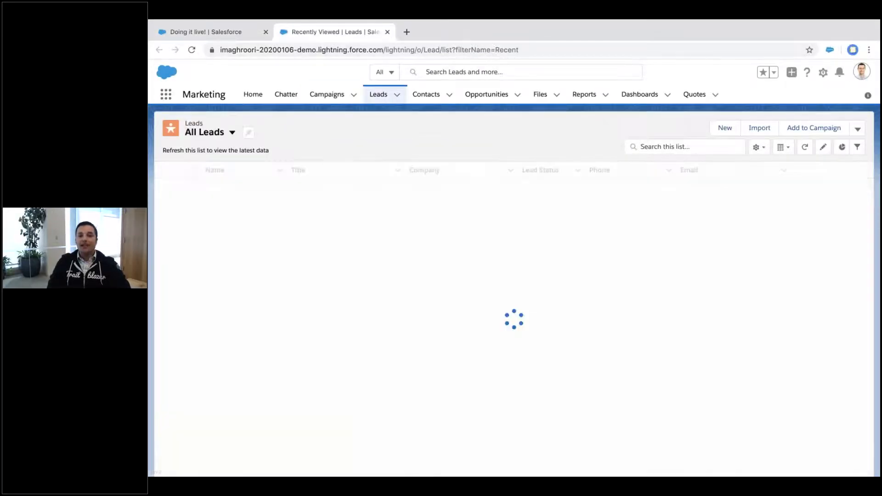
{"action": "left_click", "coordinate": [212, 183]}
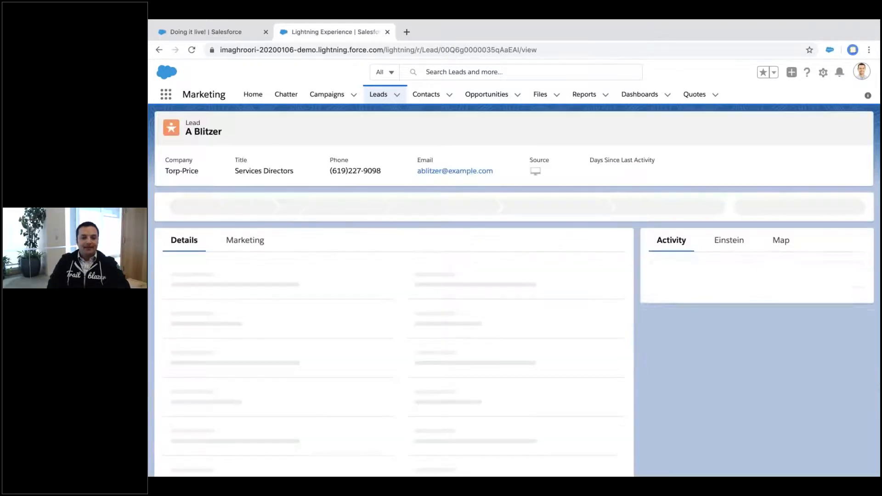
Add the open lead to the "Doing it live!" campaign with the member status Sent and save the membership.
{"action": "scroll", "coordinate": [249, 359], "scroll_direction": "down", "scroll_amount": 4}
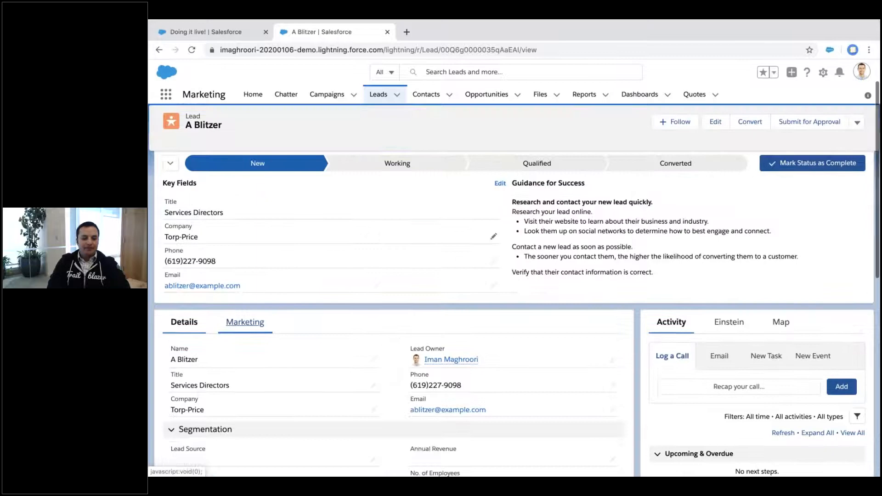
{"action": "scroll", "coordinate": [248, 342], "scroll_direction": "up", "scroll_amount": 3}
{"action": "left_click", "coordinate": [249, 342]}
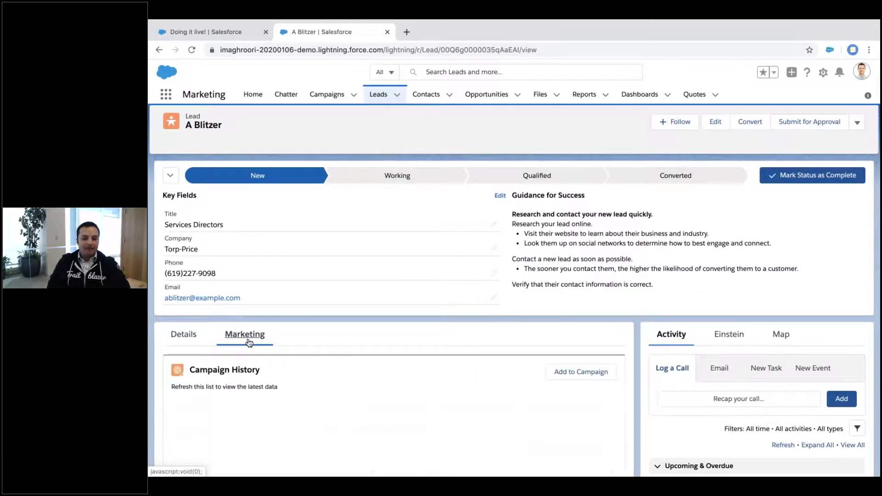
{"action": "scroll", "coordinate": [553, 333], "scroll_direction": "down", "scroll_amount": 1}
{"action": "left_click", "coordinate": [554, 335]}
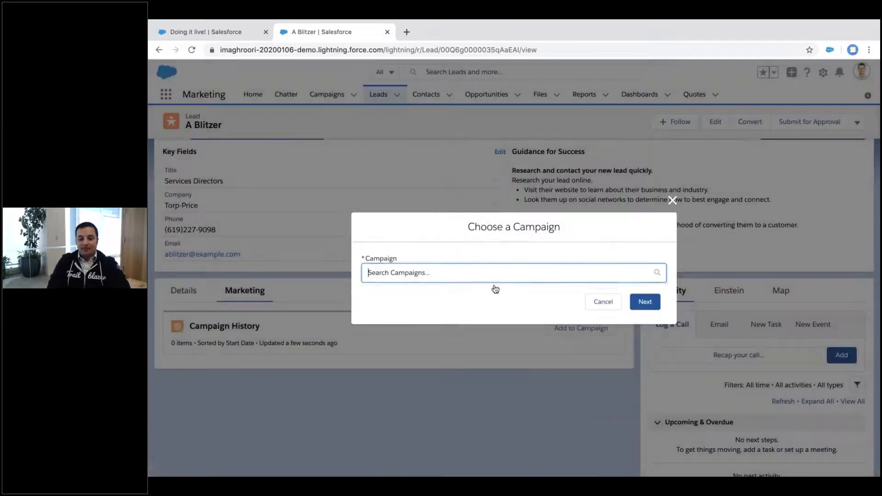
{"action": "left_click", "coordinate": [480, 276]}
{"action": "left_click", "coordinate": [480, 291]}
{"action": "left_click", "coordinate": [645, 304]}
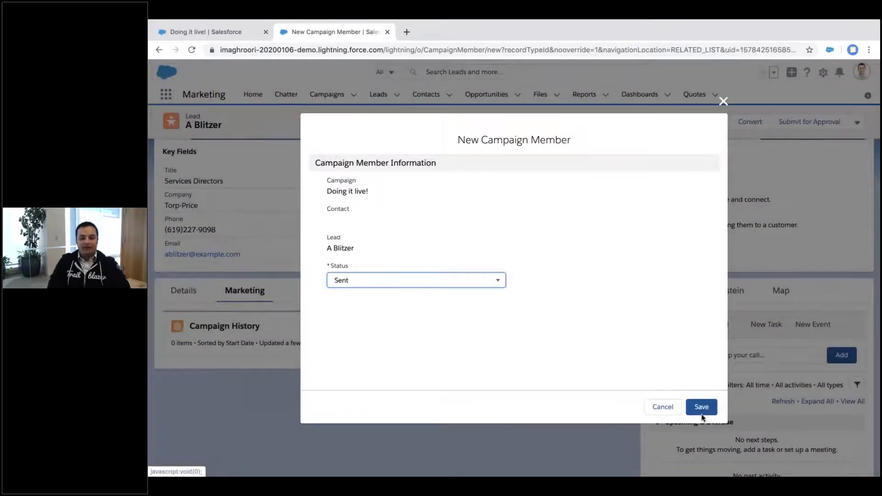
{"action": "left_click", "coordinate": [701, 414]}
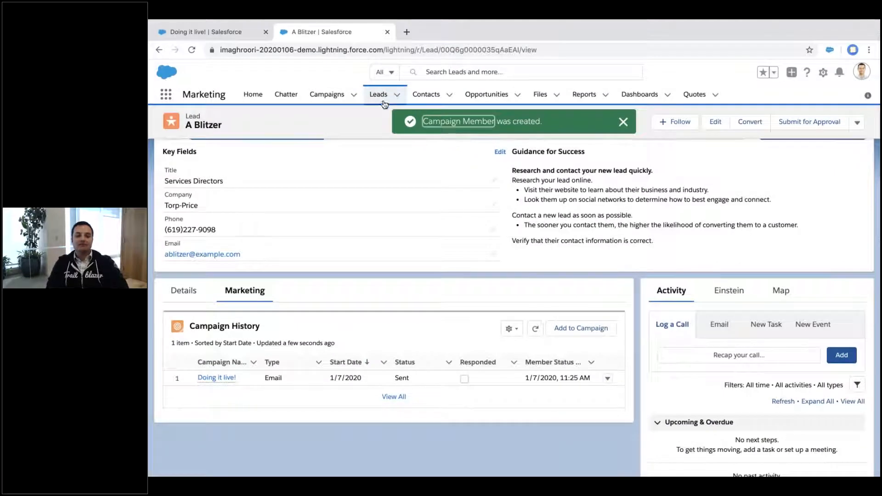
Select the first, second, fourth, fifth and sixth leads in the All Leads list view and look over the available list actions.
{"action": "left_click", "coordinate": [384, 102]}
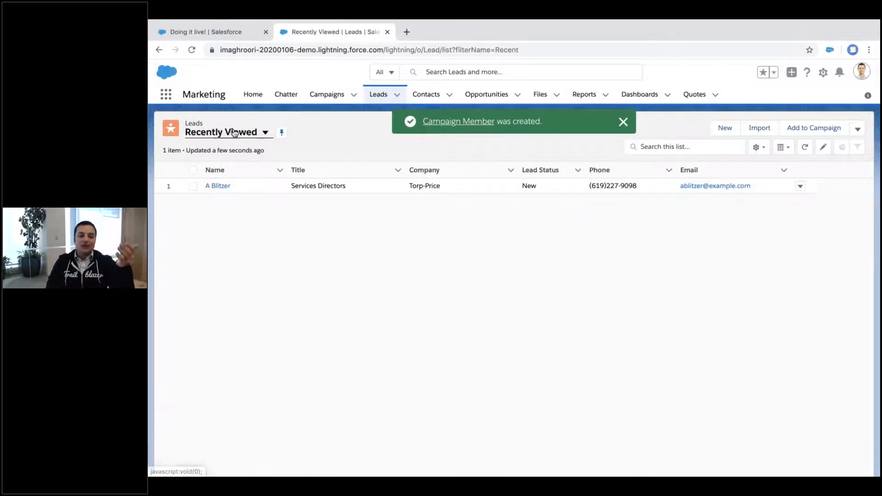
{"action": "left_click", "coordinate": [234, 133]}
{"action": "left_click", "coordinate": [216, 244]}
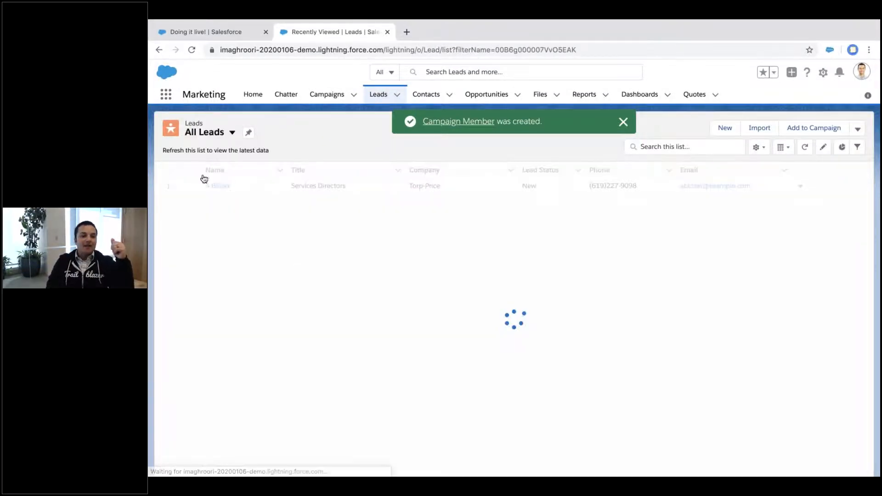
{"action": "left_click", "coordinate": [193, 187]}
{"action": "left_click", "coordinate": [193, 203]}
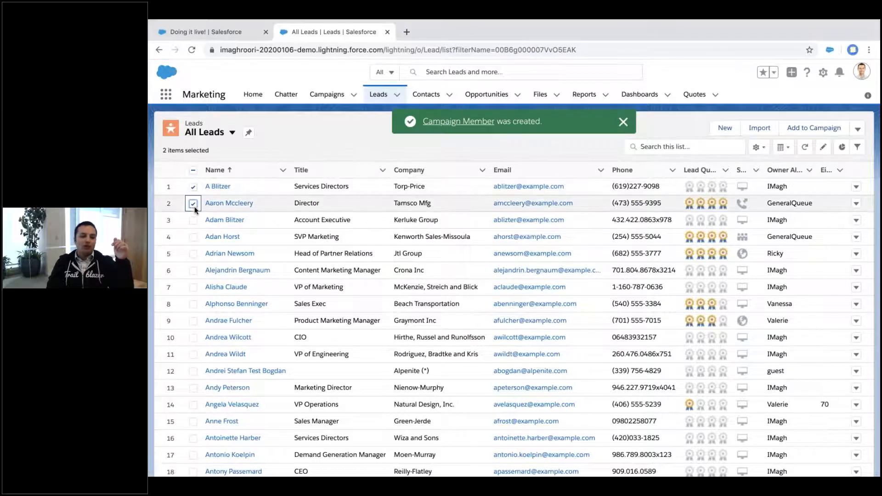
{"action": "left_click", "coordinate": [193, 236]}
{"action": "left_click", "coordinate": [193, 254]}
{"action": "left_click", "coordinate": [193, 270]}
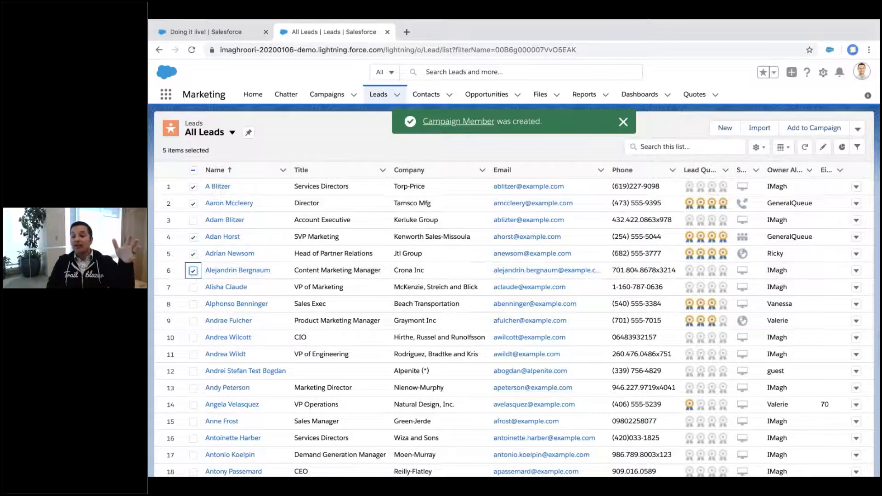
{"action": "left_click", "coordinate": [856, 129]}
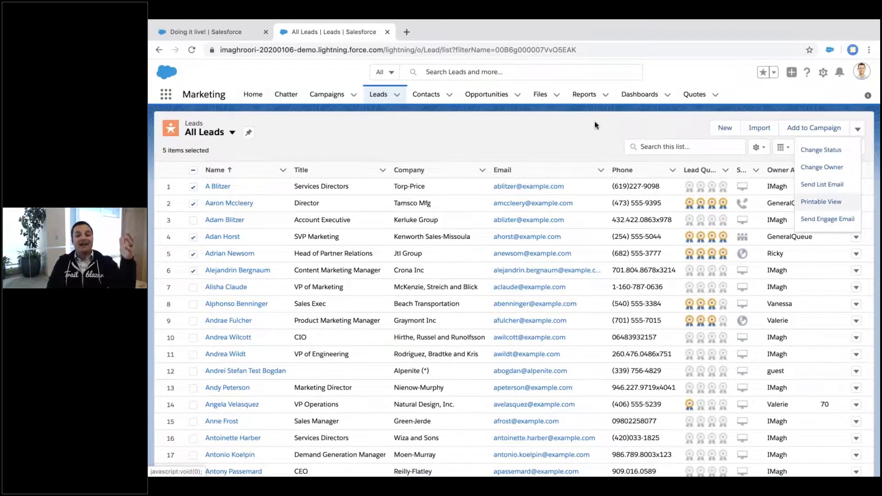
{"action": "left_click", "coordinate": [594, 122]}
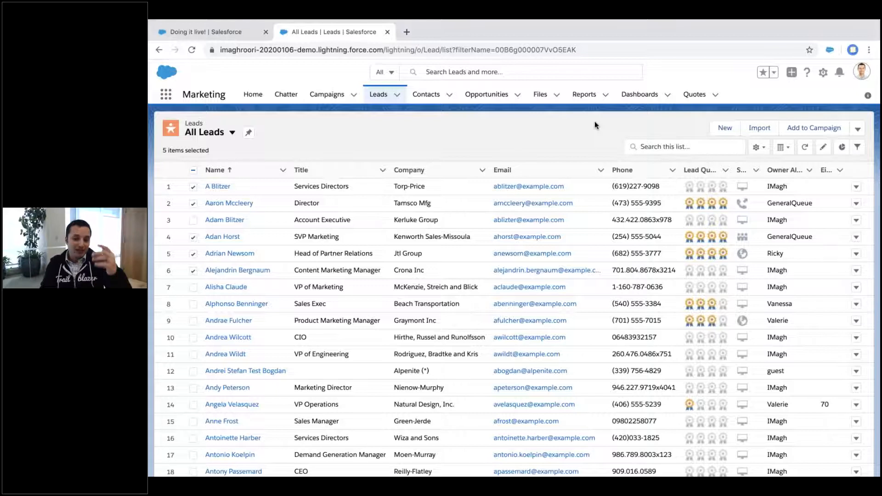
Create a new report of the Contacts & Accounts report type, searching the types for "contact", and run it.
{"action": "left_click", "coordinate": [580, 97]}
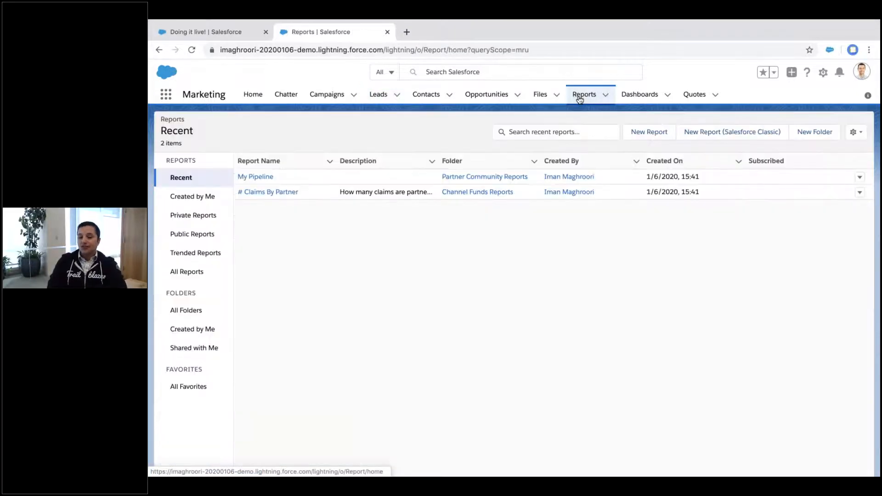
{"action": "left_click", "coordinate": [656, 134]}
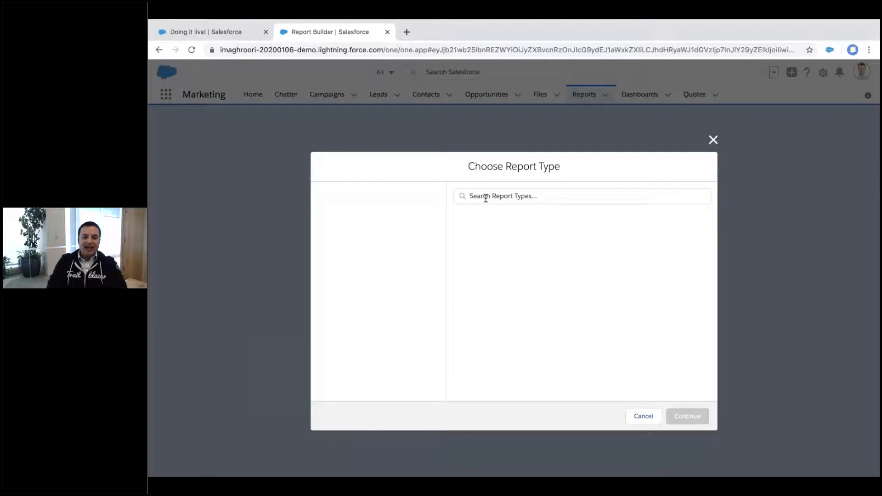
{"action": "left_click", "coordinate": [485, 199]}
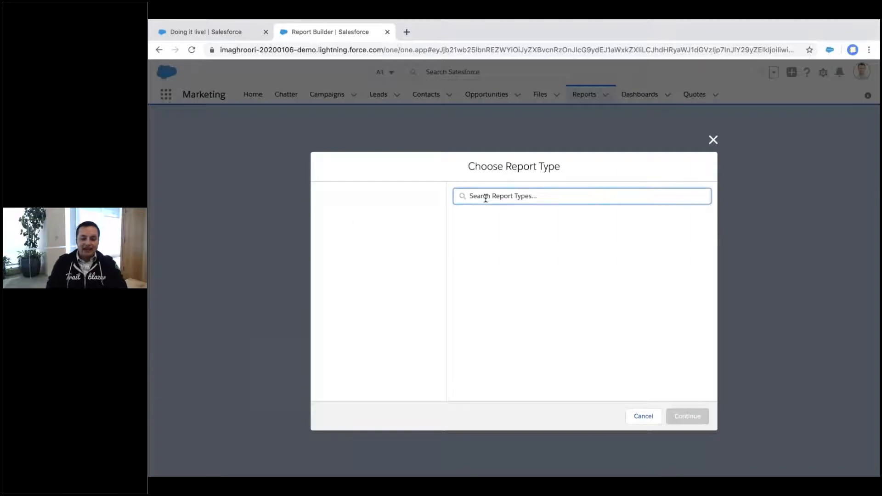
{"action": "type", "text": "contact"}
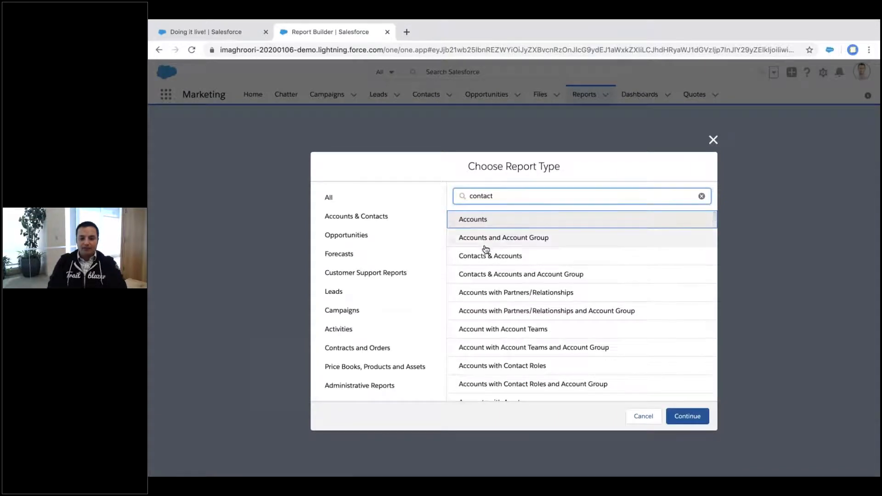
{"action": "left_click", "coordinate": [688, 416]}
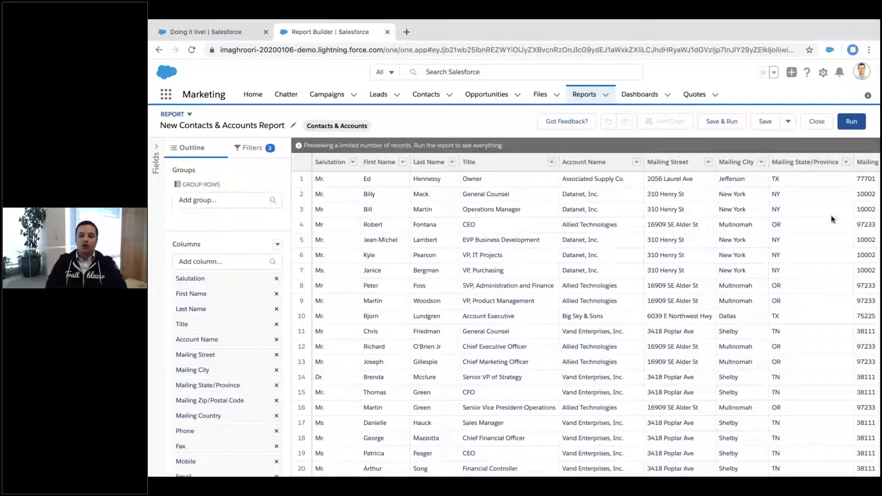
{"action": "left_click", "coordinate": [851, 122]}
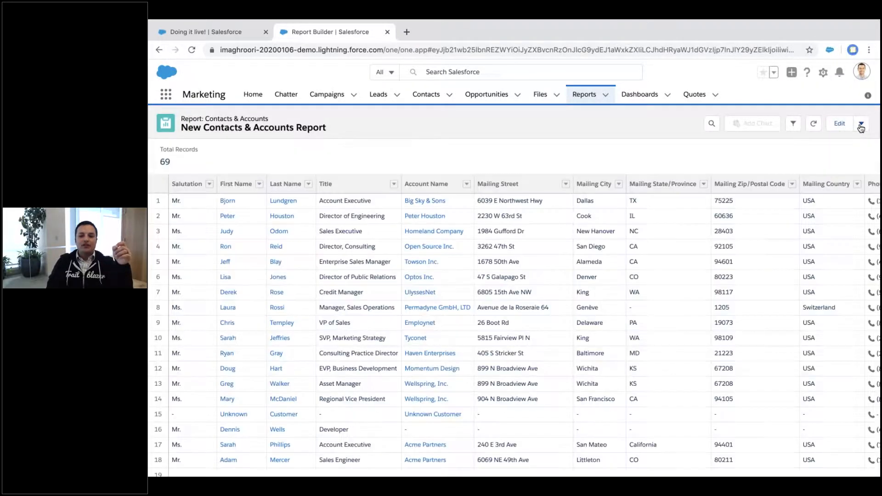
Save the contacts report under the name "DoingitLive" in the Private Reports folder.
{"action": "left_click", "coordinate": [860, 127]}
{"action": "left_click", "coordinate": [840, 145]}
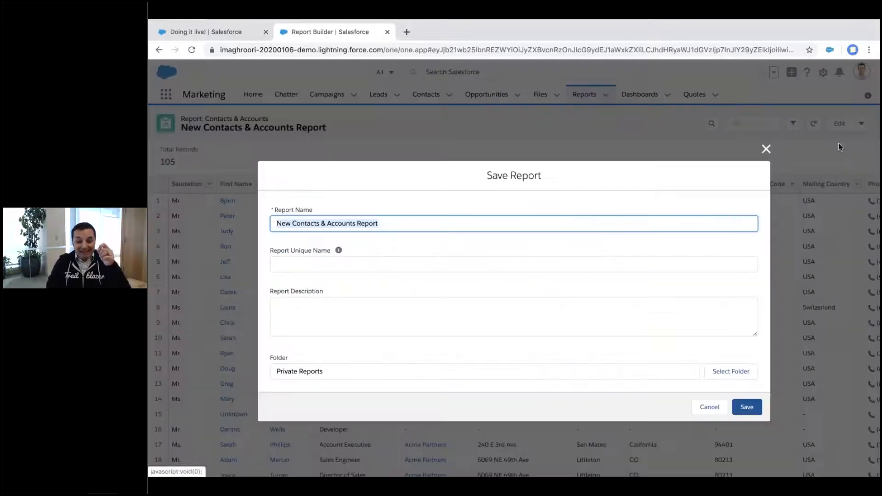
{"action": "key", "text": "super+a"}
{"action": "type", "text": "Doingit"}
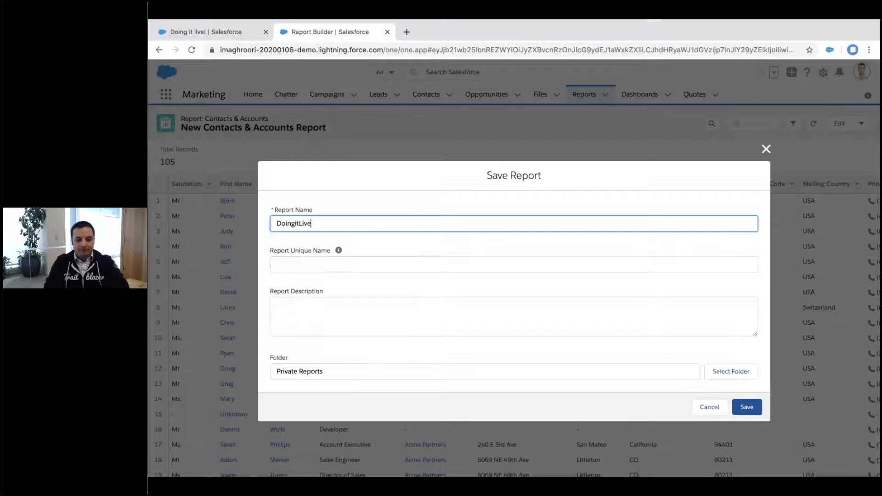
{"action": "left_click", "coordinate": [737, 407]}
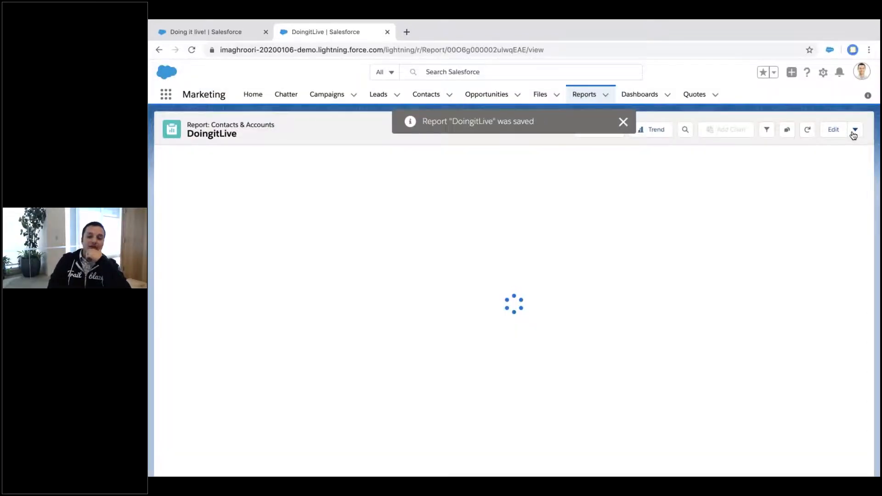
Add the report's contacts to the "Doing it live!" campaign with member status Sent, keeping the existing status of current members.
{"action": "left_click", "coordinate": [854, 131]}
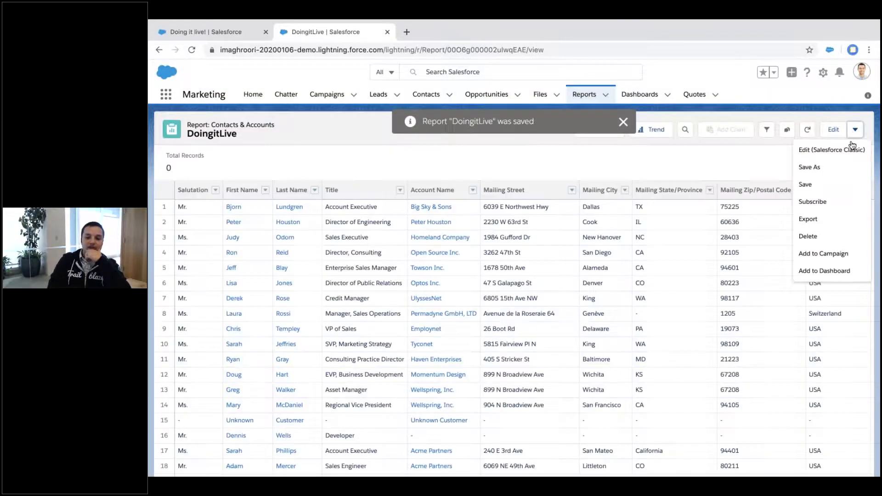
{"action": "left_click", "coordinate": [824, 258]}
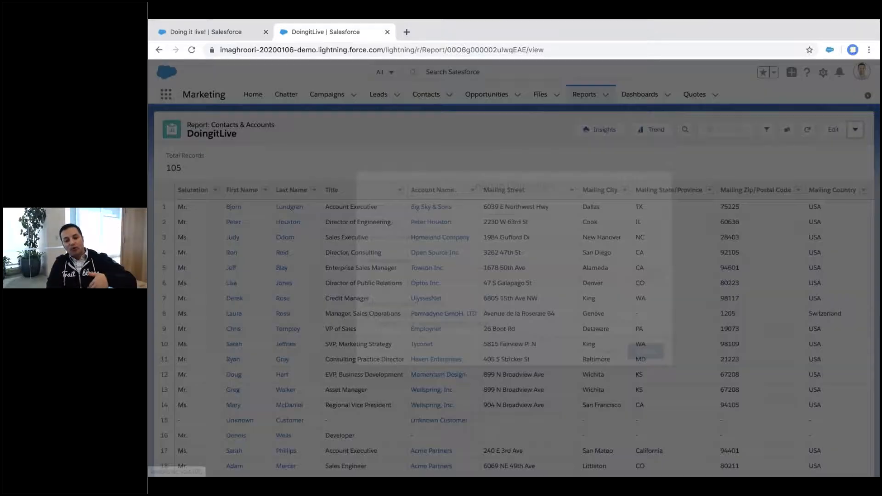
{"action": "left_click", "coordinate": [533, 237]}
{"action": "left_click", "coordinate": [504, 265]}
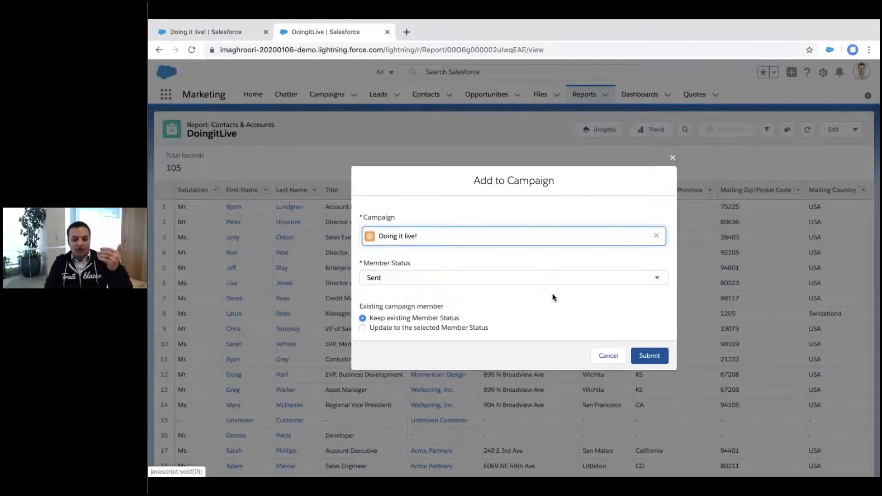
{"action": "left_click", "coordinate": [649, 356]}
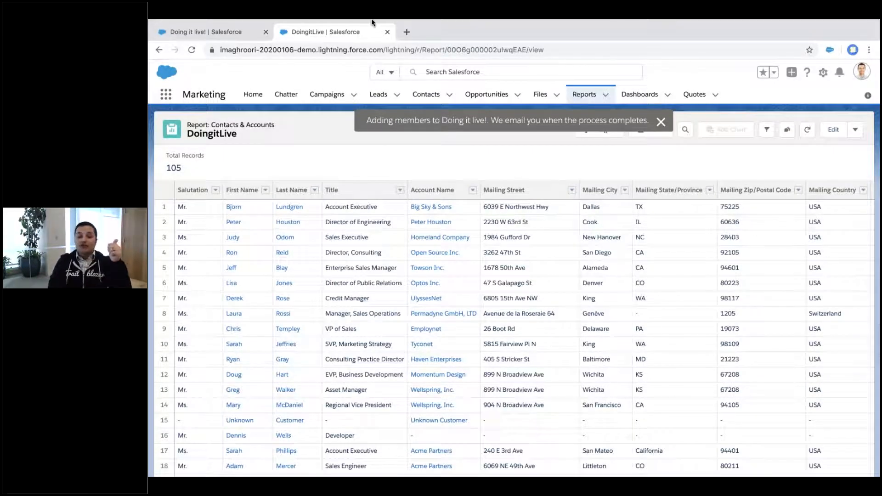
Close the report's browser tab and review the planning and results sections in the campaign's details.
{"action": "left_click", "coordinate": [388, 32]}
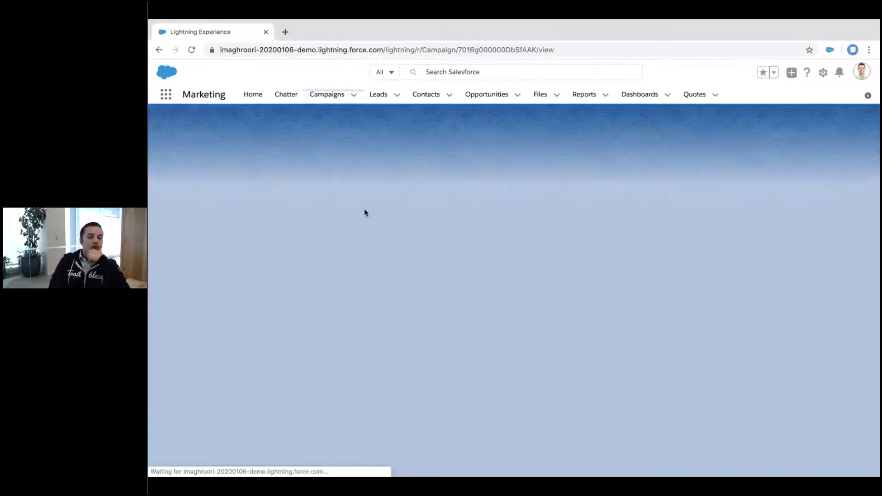
{"action": "scroll", "coordinate": [222, 276], "scroll_direction": "down", "scroll_amount": 3}
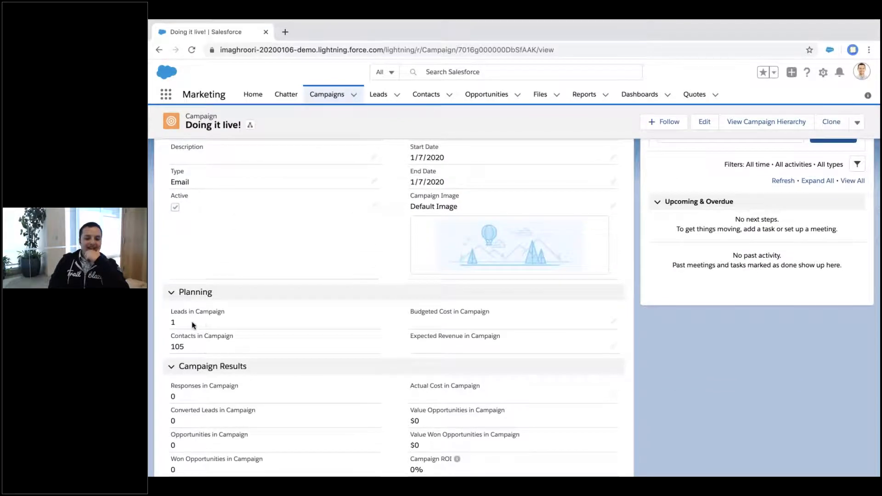
{"action": "scroll", "coordinate": [348, 335], "scroll_direction": "down", "scroll_amount": 2}
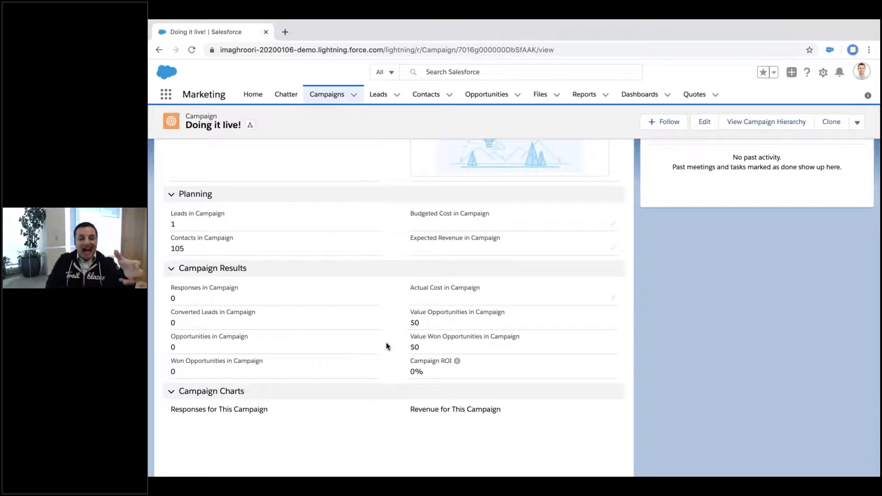
{"action": "scroll", "coordinate": [386, 346], "scroll_direction": "up", "scroll_amount": 5}
Start adding leads from the campaign's related Campaign Members section and search the leads for "vp".
{"action": "left_click", "coordinate": [240, 204]}
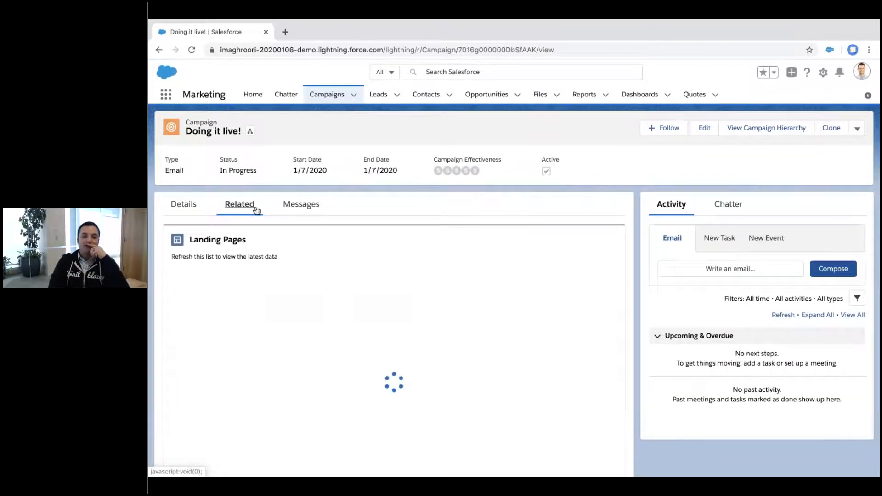
{"action": "scroll", "coordinate": [240, 204], "scroll_direction": "down", "scroll_amount": 1}
{"action": "scroll", "coordinate": [513, 213], "scroll_direction": "down", "scroll_amount": 5}
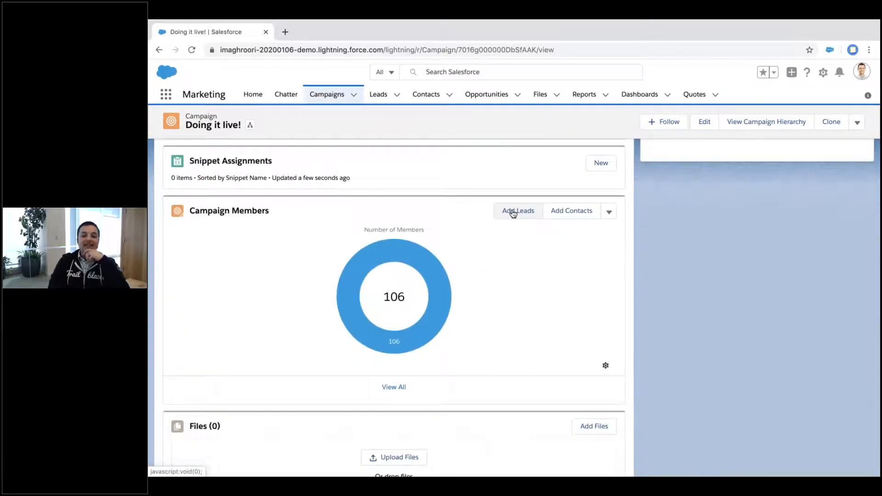
{"action": "left_click", "coordinate": [518, 211]}
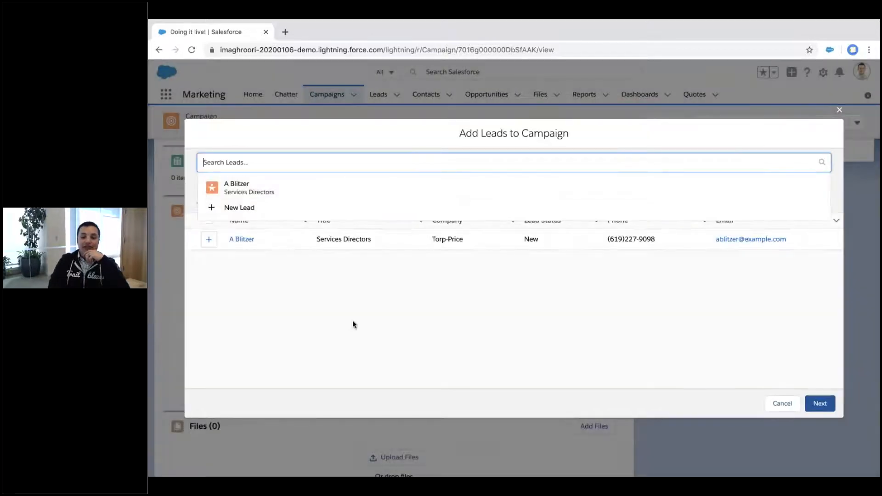
{"action": "type", "text": "vp"}
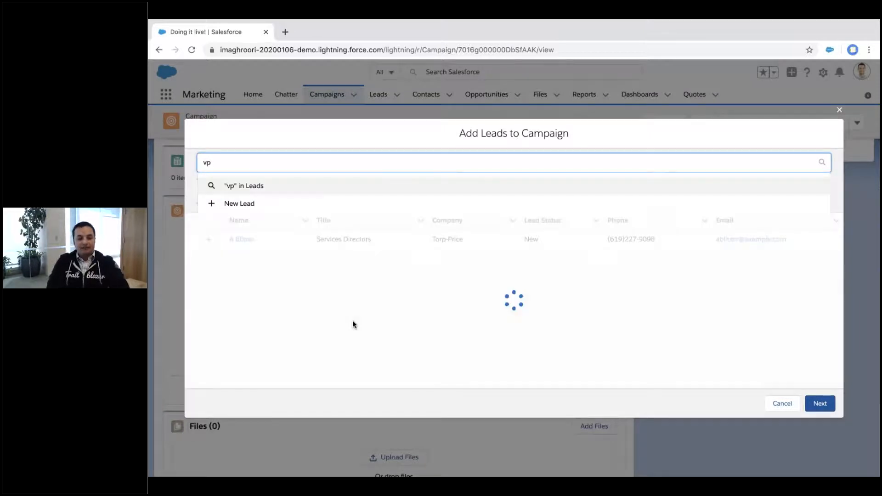
Select the VP leads from Hessel-Klocko, Cormier Inc, Kovacek Group and McKenzie, Streich and Blick and submit them as campaign members.
{"action": "left_click", "coordinate": [209, 280]}
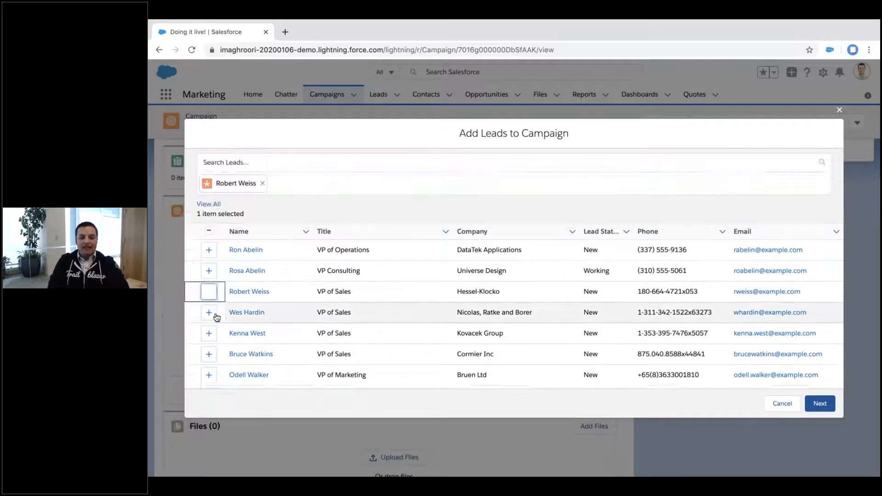
{"action": "left_click", "coordinate": [209, 343]}
{"action": "left_click", "coordinate": [209, 323]}
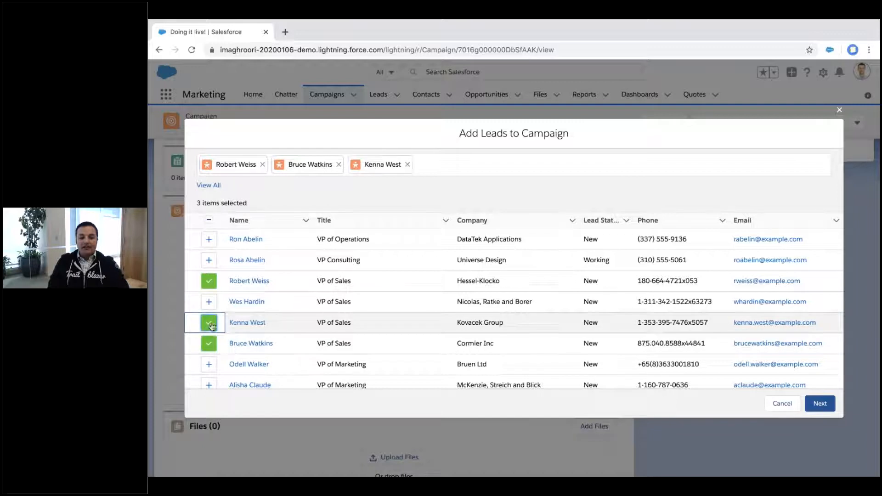
{"action": "left_click", "coordinate": [209, 385]}
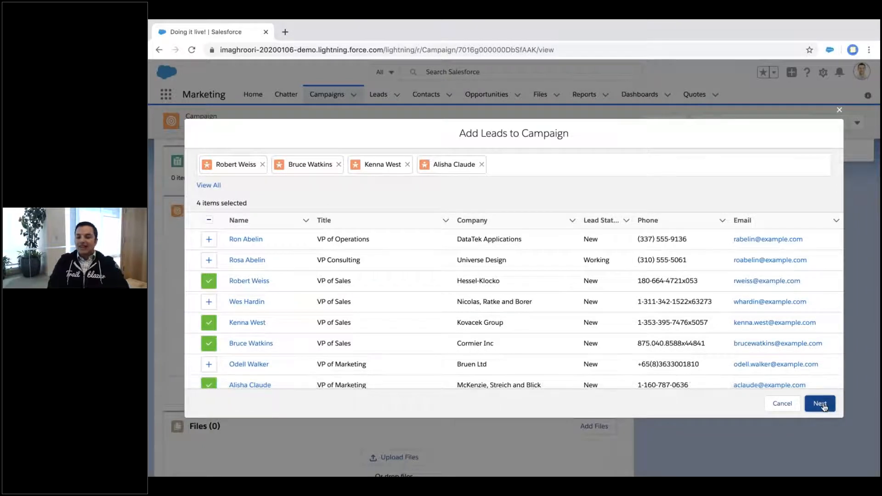
{"action": "left_click", "coordinate": [823, 405]}
{"action": "left_click", "coordinate": [636, 361]}
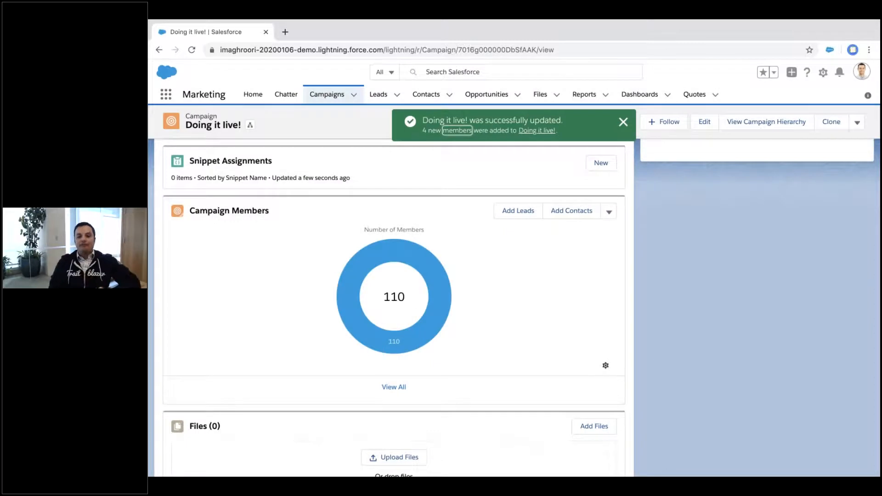
Look at the list email form for the campaign's members and close it without sending.
{"action": "left_click", "coordinate": [606, 215]}
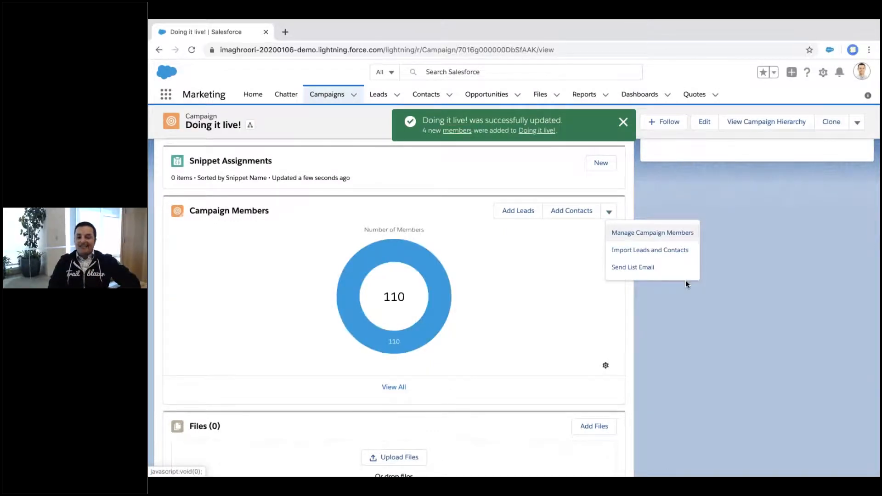
{"action": "left_click", "coordinate": [633, 268]}
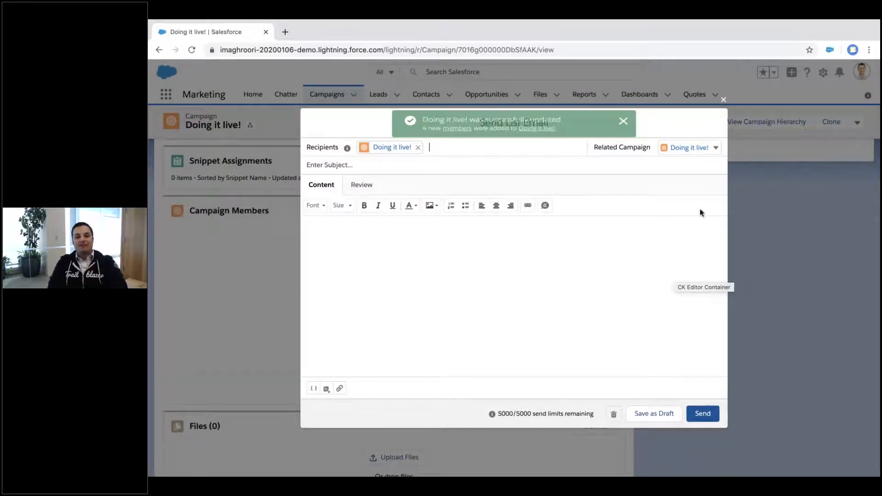
{"action": "left_click", "coordinate": [724, 99]}
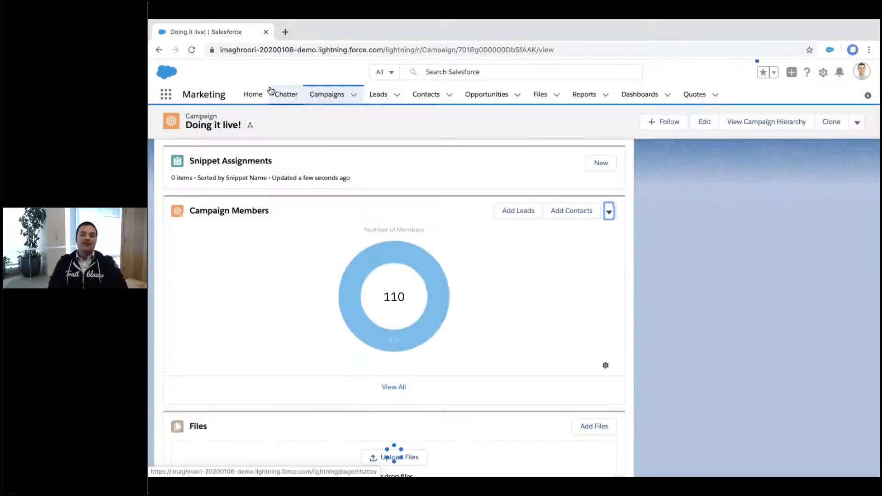
Find List Emails among all app items by searching for "list" and start a new list email there.
{"action": "left_click", "coordinate": [167, 95]}
{"action": "type", "text": "list"}
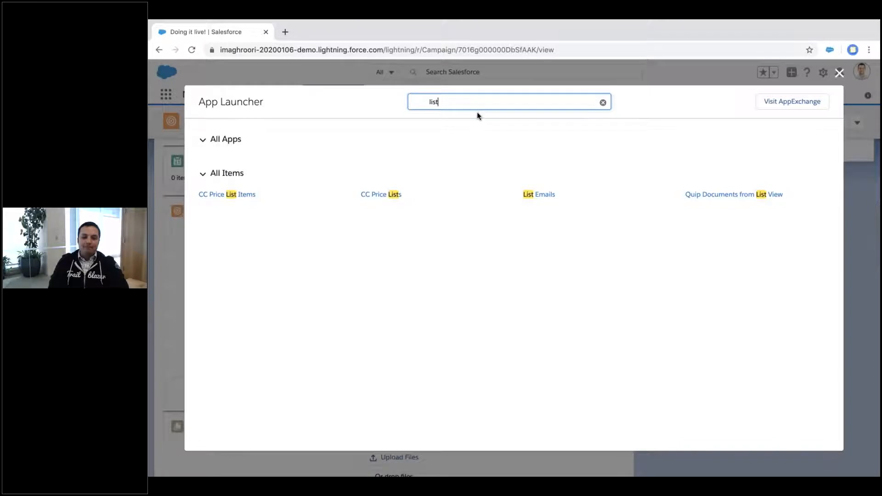
{"action": "left_click", "coordinate": [545, 199]}
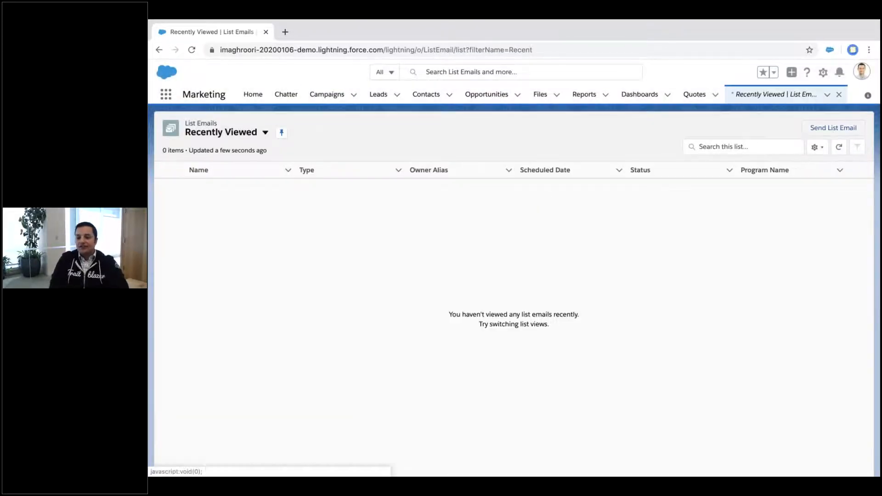
{"action": "left_click", "coordinate": [833, 128]}
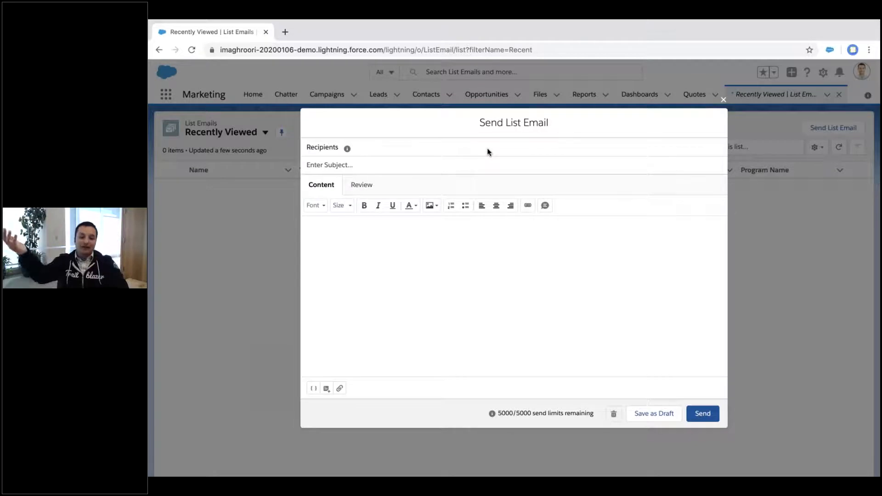
{"action": "type", "text": "iman"}
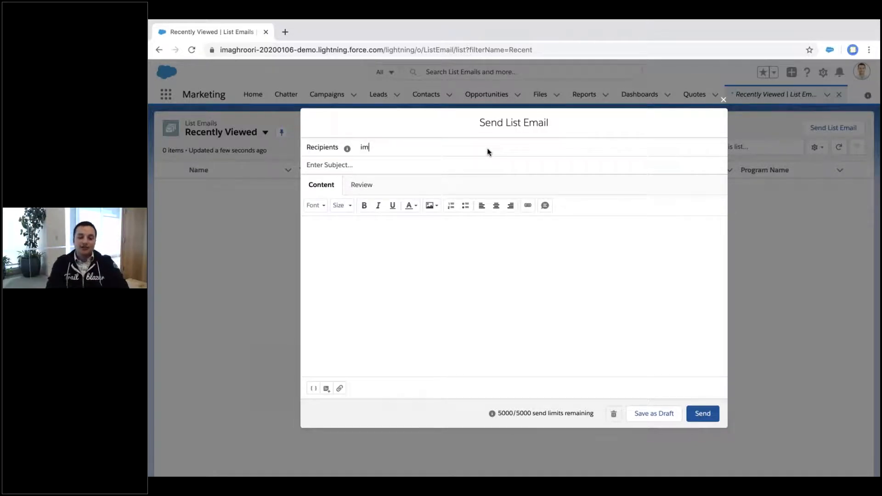
{"action": "key", "text": "BackSpace"}
{"action": "key", "text": "BackSpace"}
{"action": "key", "text": "BackSpace"}
{"action": "key", "text": "BackSpace"}
Set the list email's recipients to the "Doing it Live!" lead list, the "Doing it live!" campaign and the C-Level Contacts list.
{"action": "type", "text": "doing"}
{"action": "key", "text": "Down"}
{"action": "key", "text": "Return"}
{"action": "type", "text": "doing"}
{"action": "key", "text": "Down"}
{"action": "key", "text": "Down"}
{"action": "key", "text": "Return"}
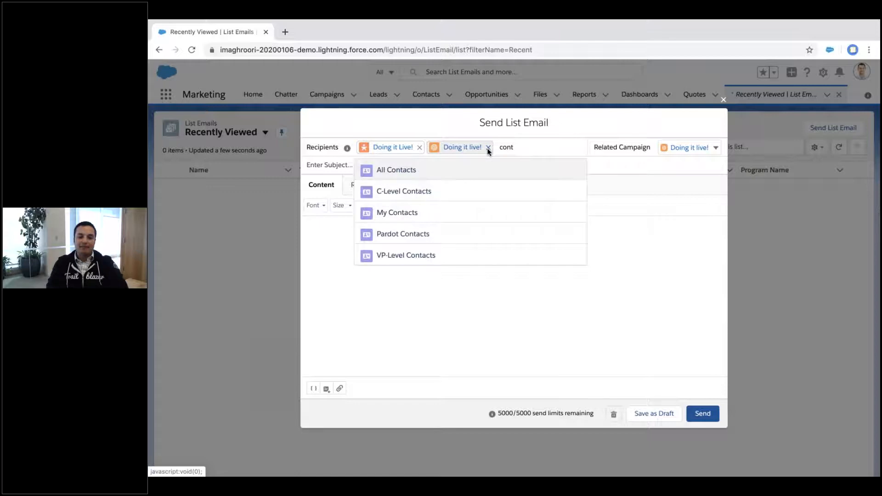
{"action": "key", "text": "Down"}
{"action": "key", "text": "Return"}
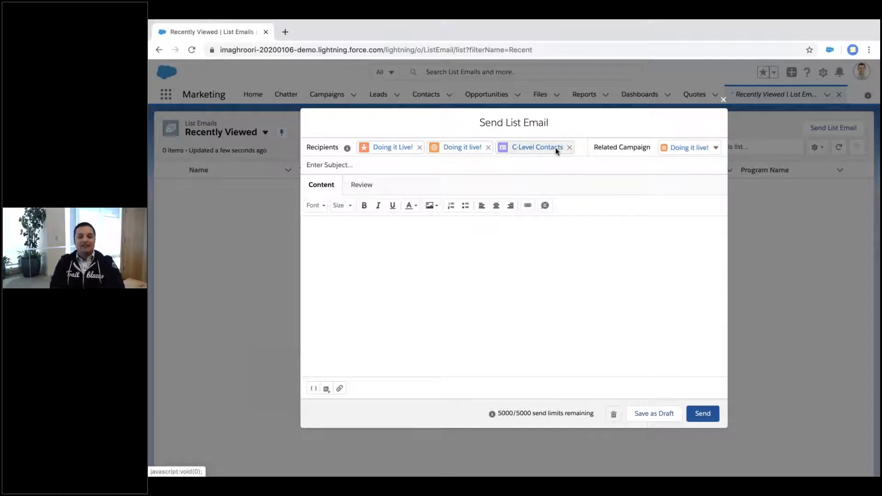
Enter "Stuff" as the list email's subject and "Notes" as its body text.
{"action": "left_click", "coordinate": [534, 168]}
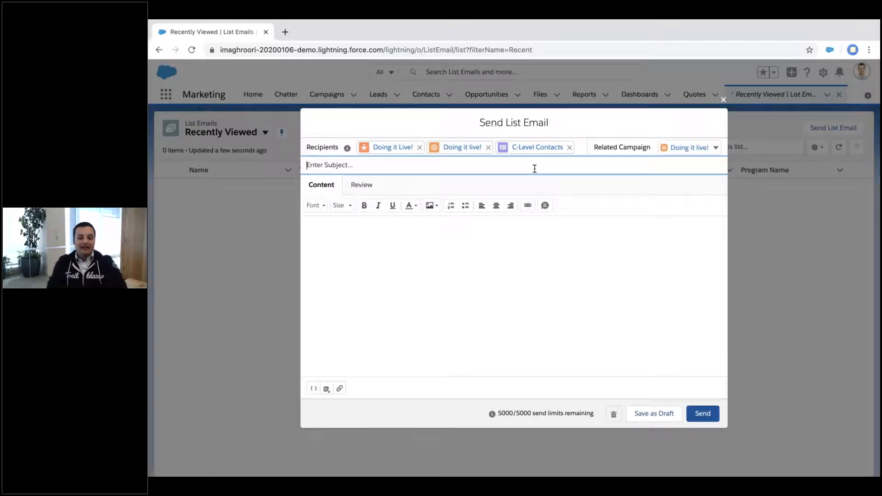
{"action": "type", "text": "Stuff"}
{"action": "left_click", "coordinate": [487, 239]}
{"action": "type", "text": "Notes"}
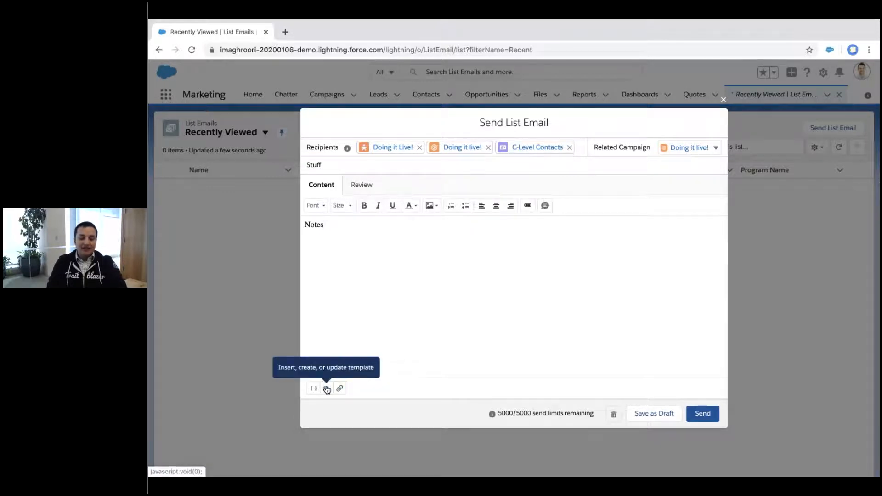
Replace the list email's body with the greeting "Hi" followed by the recipient's First Name merge field.
{"action": "key", "text": "ctrl+a"}
{"action": "type", "text": "Hi"}
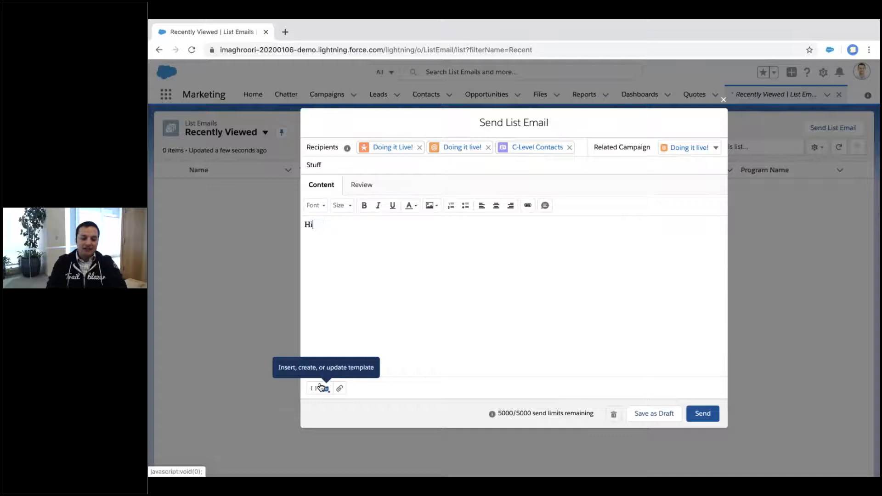
{"action": "left_click", "coordinate": [312, 388]}
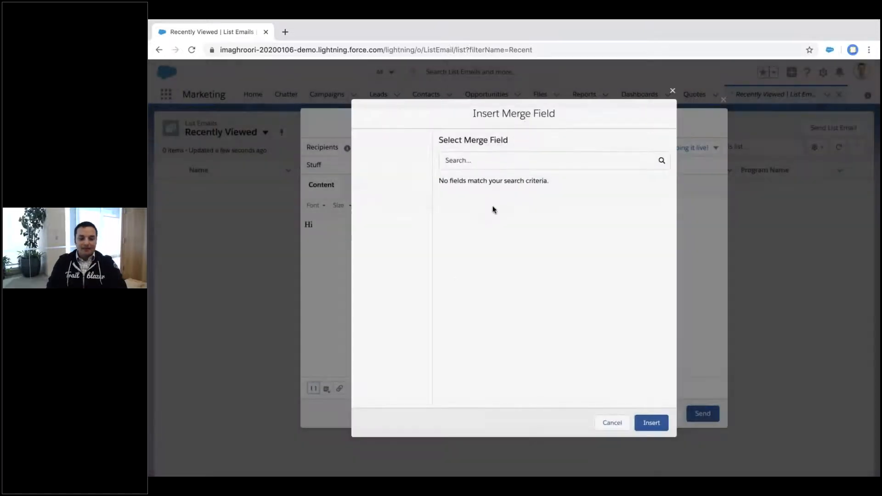
{"action": "left_click", "coordinate": [484, 160]}
{"action": "type", "text": "firs"}
{"action": "left_click", "coordinate": [443, 187]}
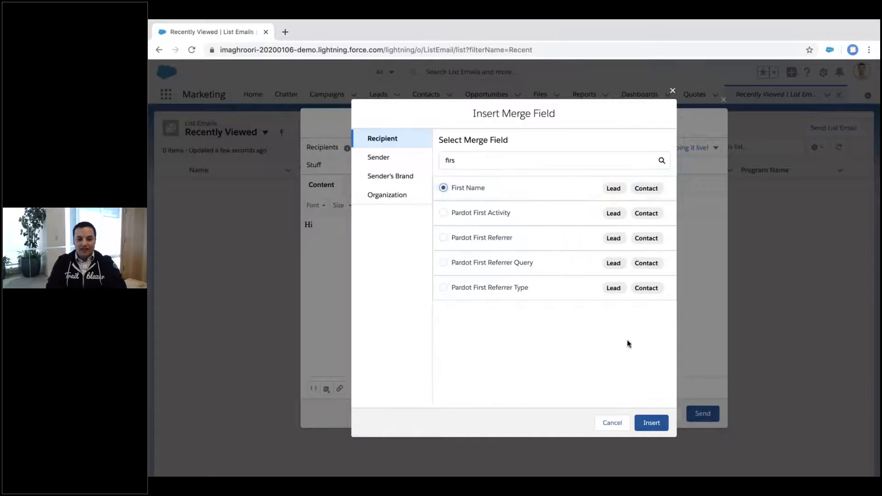
{"action": "left_click", "coordinate": [651, 423]}
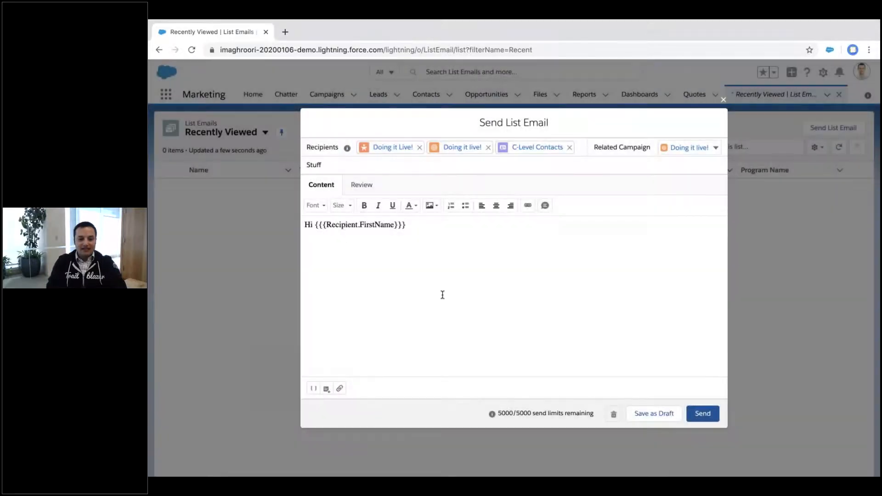
Review the merged greeting for several recipients in the "Doing it Live!" list and close the list email without sending.
{"action": "left_click", "coordinate": [362, 185]}
{"action": "left_click", "coordinate": [341, 236]}
{"action": "left_click", "coordinate": [343, 276]}
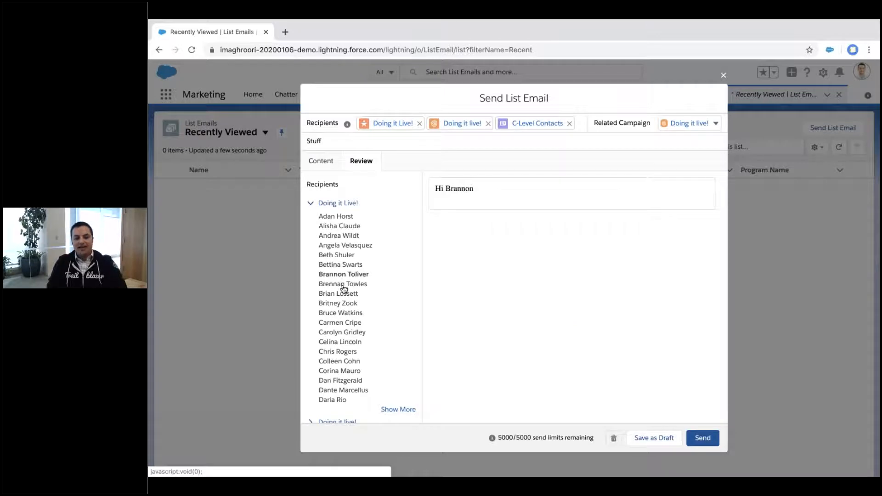
{"action": "left_click", "coordinate": [343, 294]}
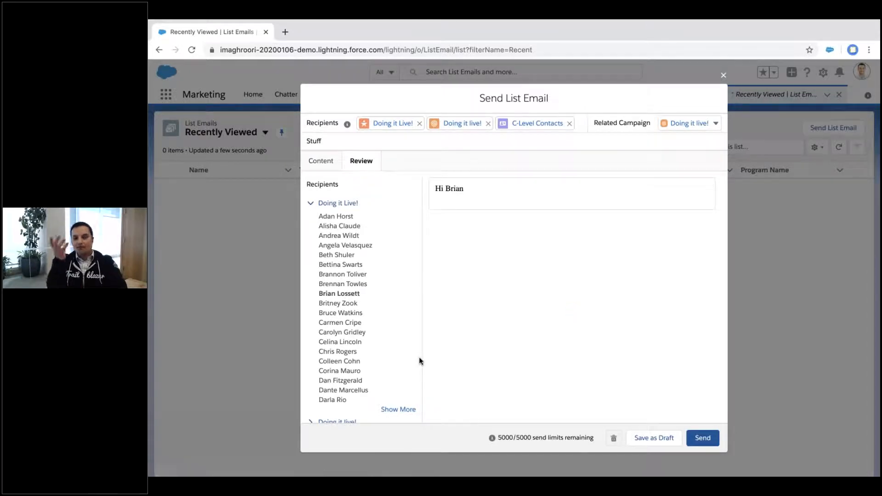
{"action": "left_click", "coordinate": [723, 73]}
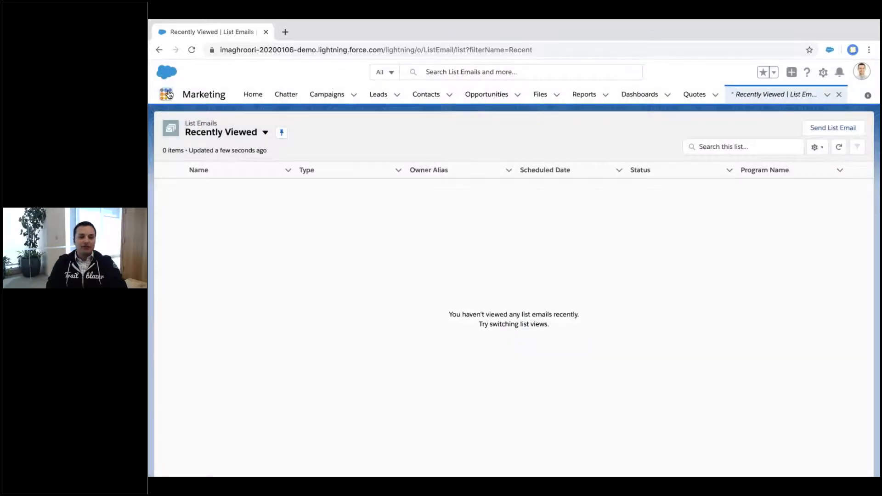
Find Email Templates among all app items by searching for "email tem" and open its list.
{"action": "left_click", "coordinate": [167, 94]}
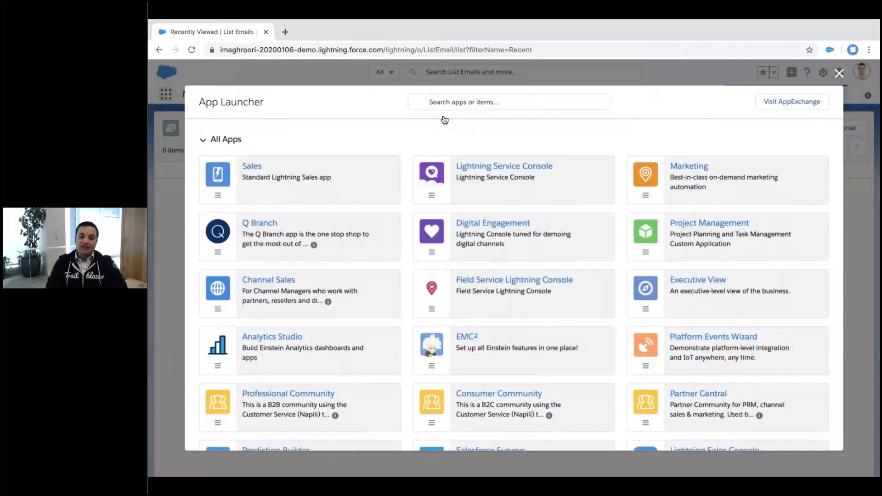
{"action": "type", "text": "email tem"}
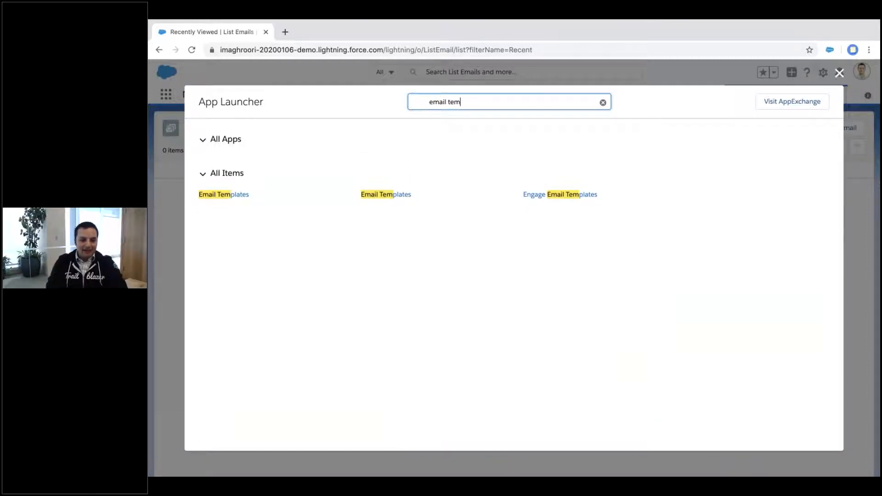
{"action": "left_click", "coordinate": [233, 197]}
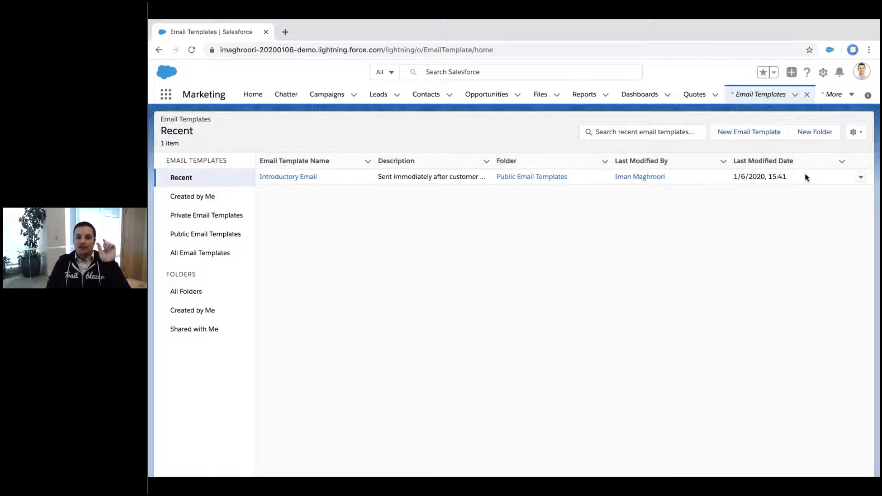
Start a new email template named "Doing it live" and go to its message content.
{"action": "left_click", "coordinate": [748, 132]}
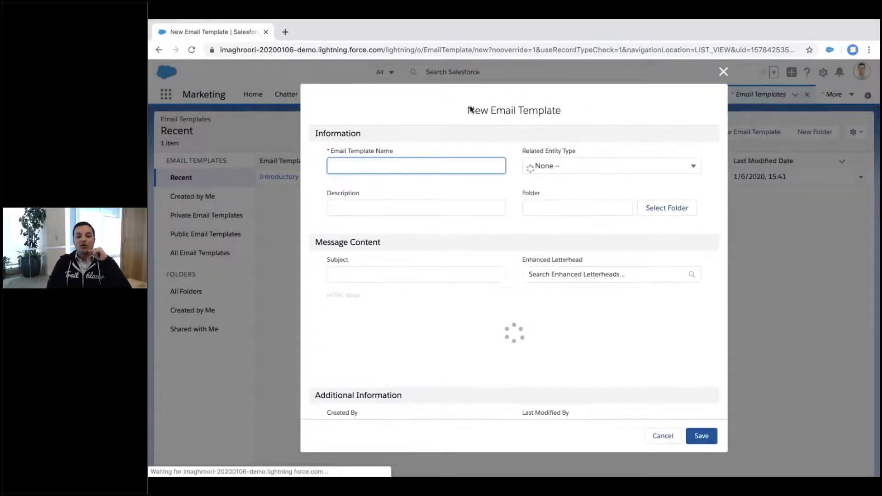
{"action": "type", "text": "Doing it live"}
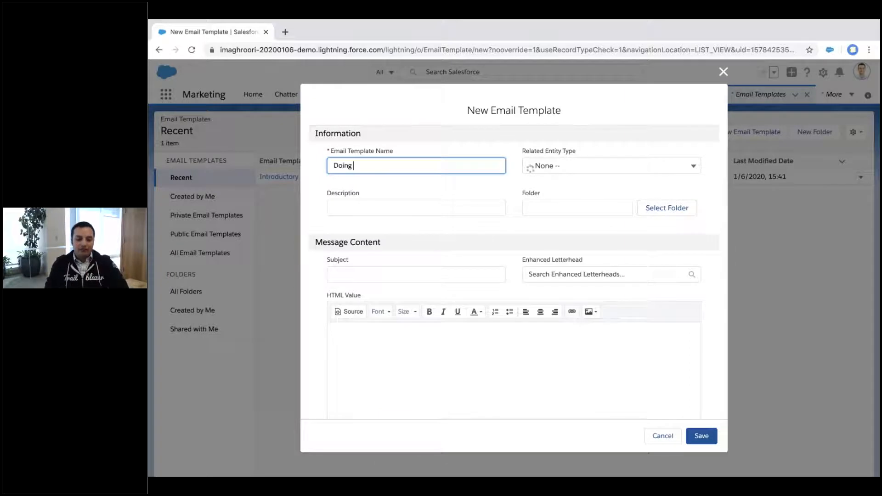
{"action": "key", "text": "Tab"}
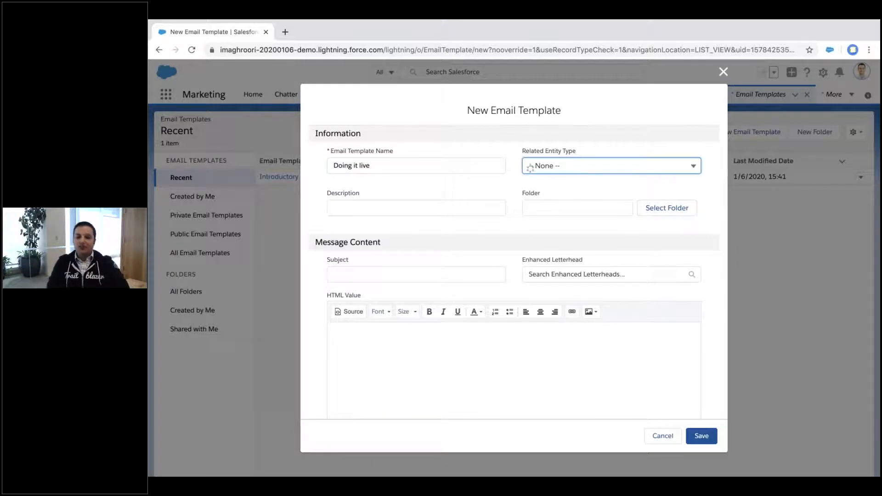
{"action": "left_click", "coordinate": [439, 202]}
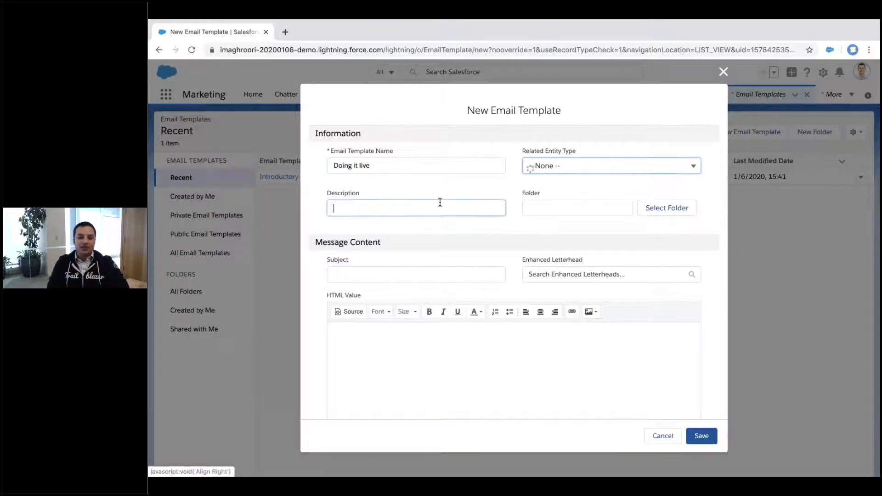
{"action": "left_click", "coordinate": [406, 264]}
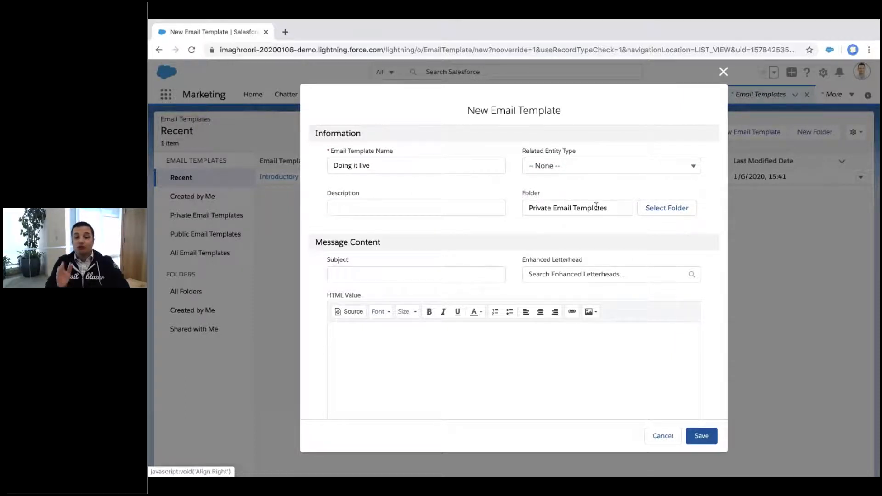
{"action": "scroll", "coordinate": [503, 247], "scroll_direction": "down", "scroll_amount": 2}
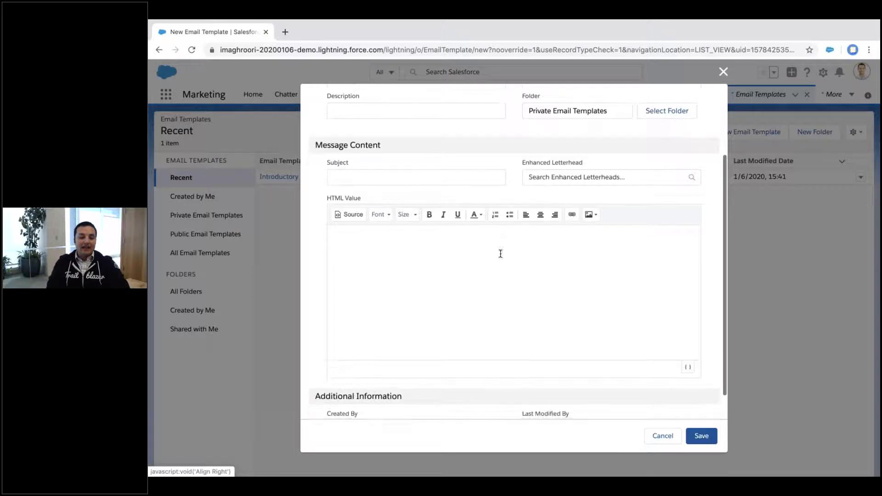
Show the HTML source of the template's empty body and select all of its code.
{"action": "left_click", "coordinate": [357, 213]}
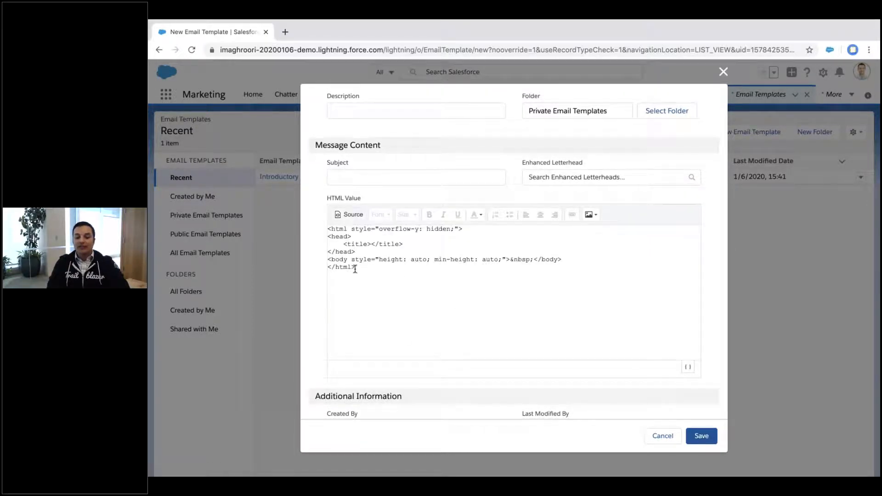
{"action": "left_click", "coordinate": [328, 229]}
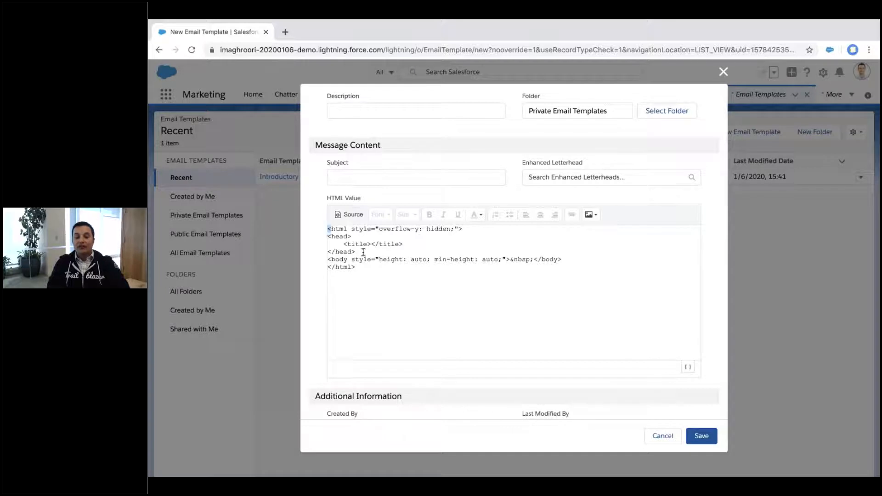
{"action": "left_click", "coordinate": [374, 260], "text": "shift"}
{"action": "left_click_drag", "start_coordinate": [374, 262], "coordinate": [378, 272]}
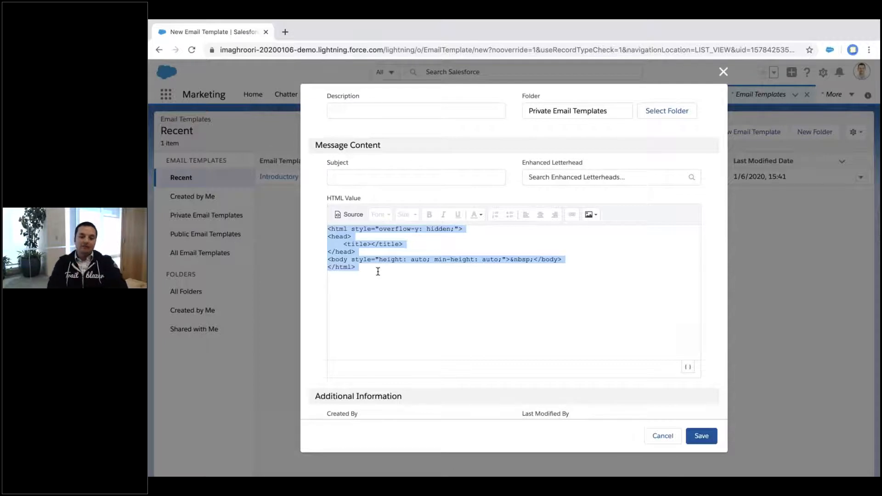
Return the template body to formatted editing, enter "Type Stuff" with "Stuff" in bold, and add a line break.
{"action": "left_click", "coordinate": [351, 215]}
{"action": "type", "text": "Type Stuff"}
{"action": "key", "text": "alt+shift+Left"}
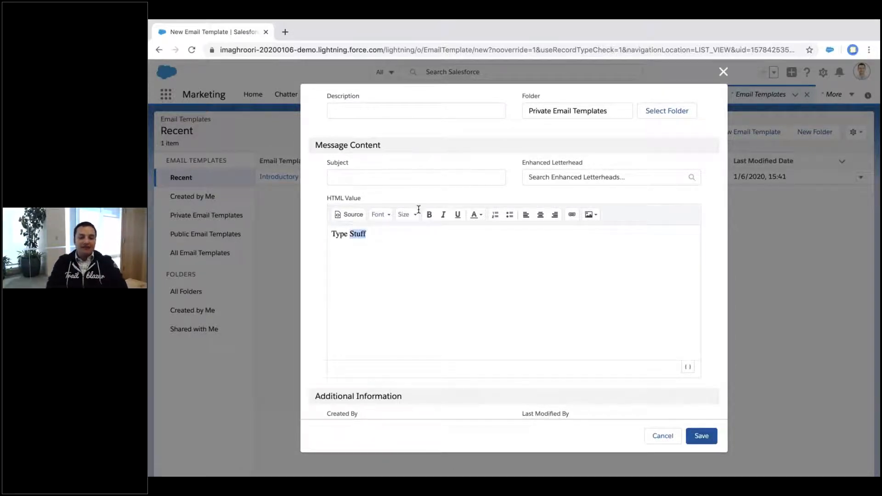
{"action": "left_click", "coordinate": [430, 215]}
{"action": "left_click", "coordinate": [390, 234]}
{"action": "key", "text": "Return"}
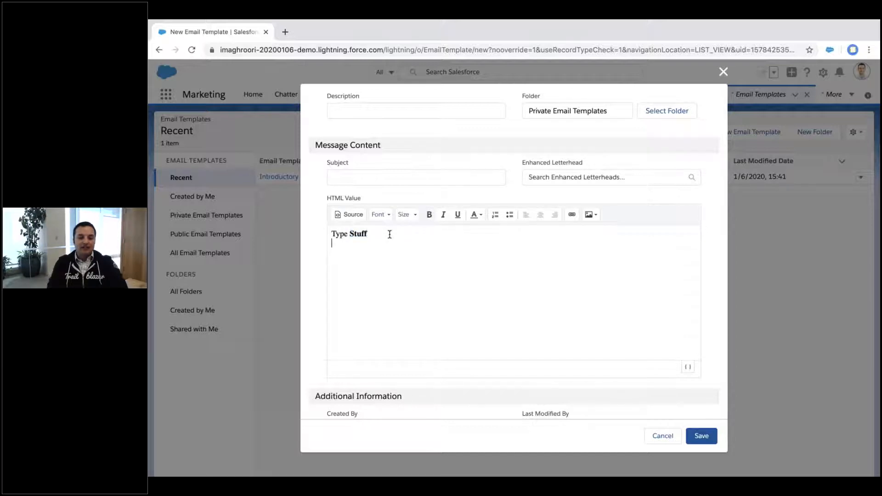
Look at the image insertion options and the body's HTML source, and discard the new template without saving.
{"action": "left_click", "coordinate": [594, 215]}
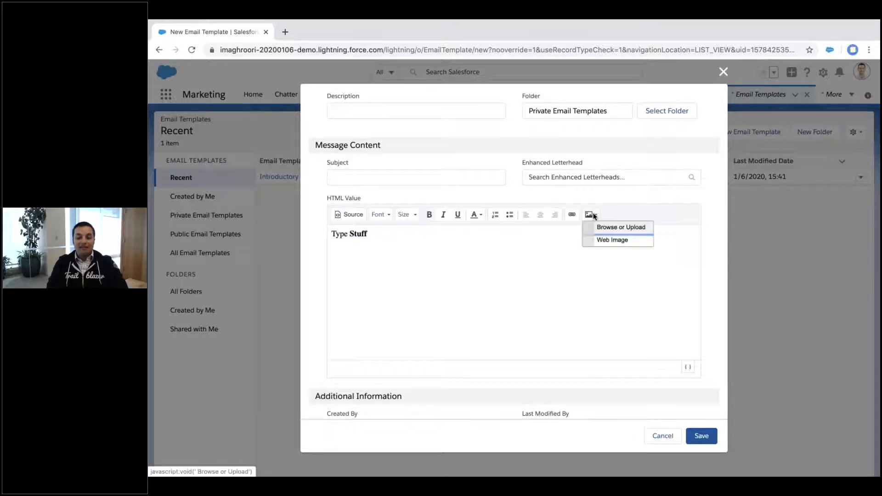
{"action": "left_click", "coordinate": [598, 252]}
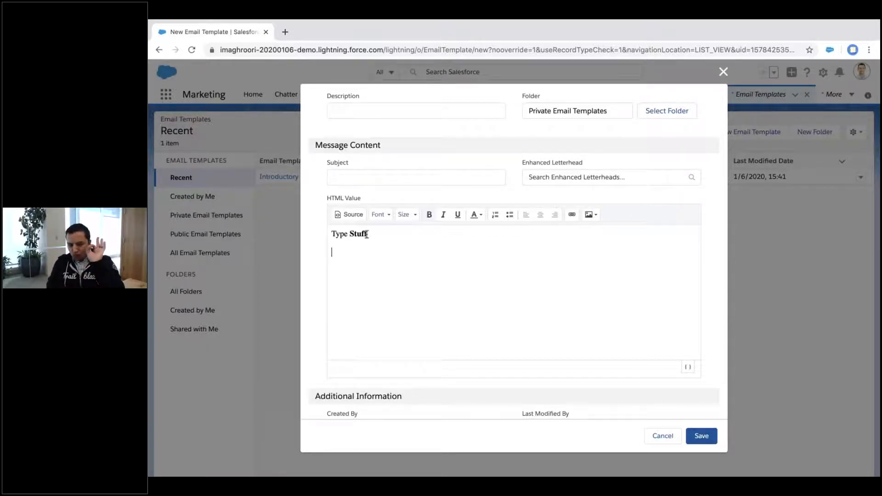
{"action": "left_click", "coordinate": [351, 215]}
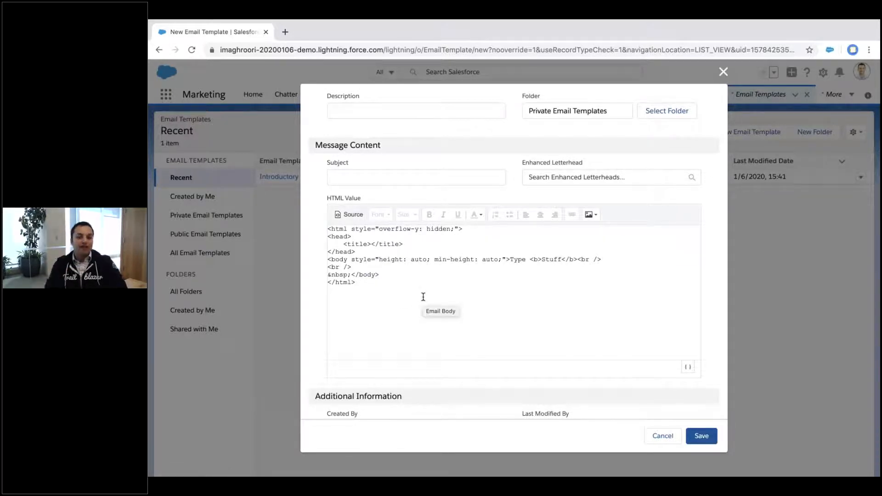
{"action": "left_click", "coordinate": [663, 436]}
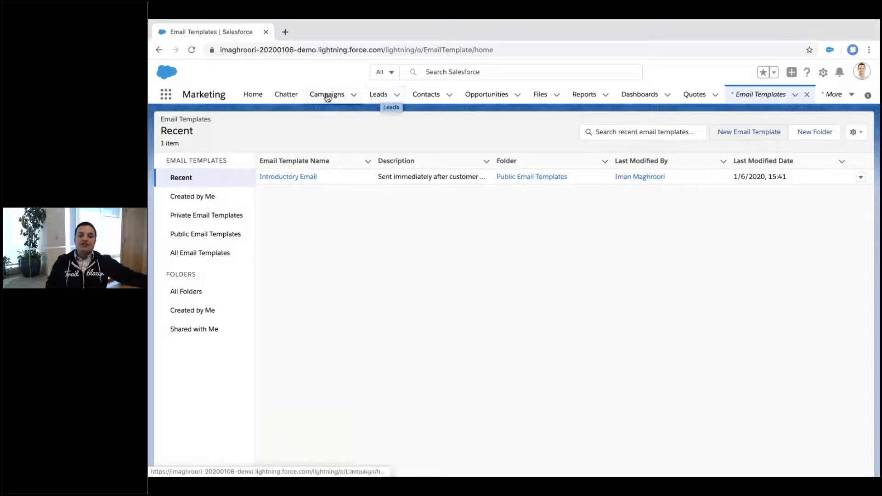
Return to the list emails and show the All List Emails view.
{"action": "left_click", "coordinate": [833, 94]}
{"action": "left_click", "coordinate": [813, 116]}
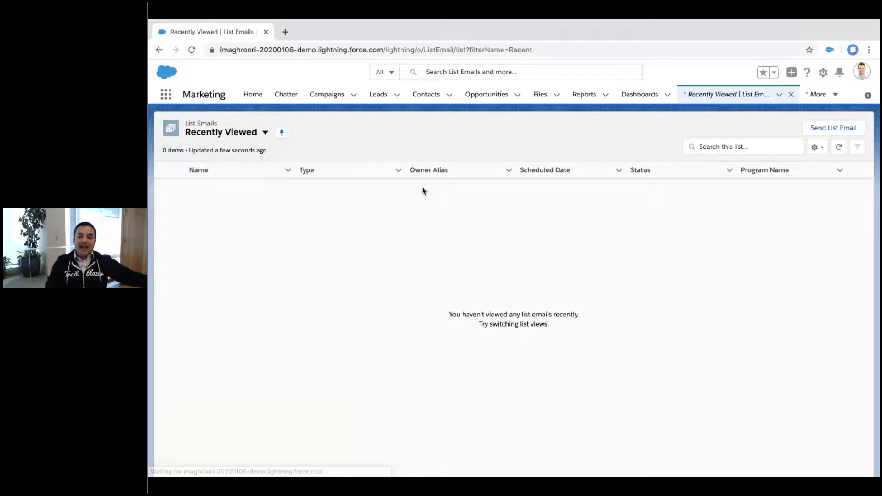
{"action": "left_click", "coordinate": [251, 138]}
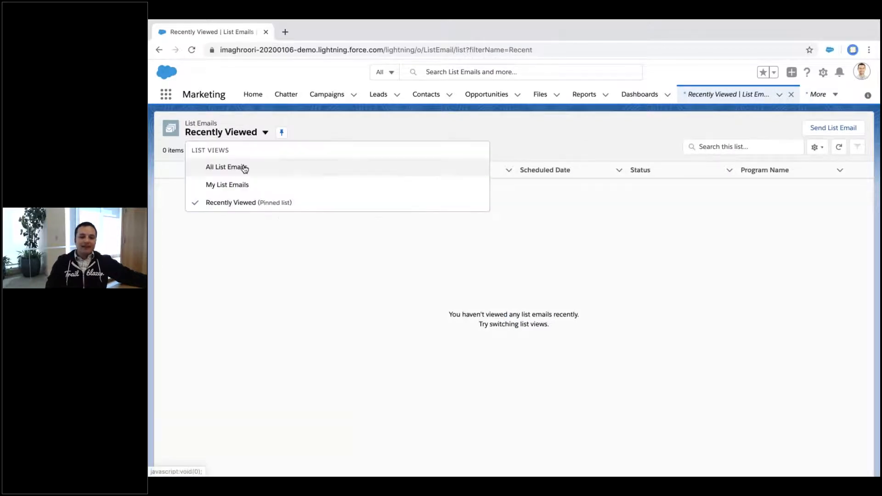
{"action": "left_click", "coordinate": [244, 168]}
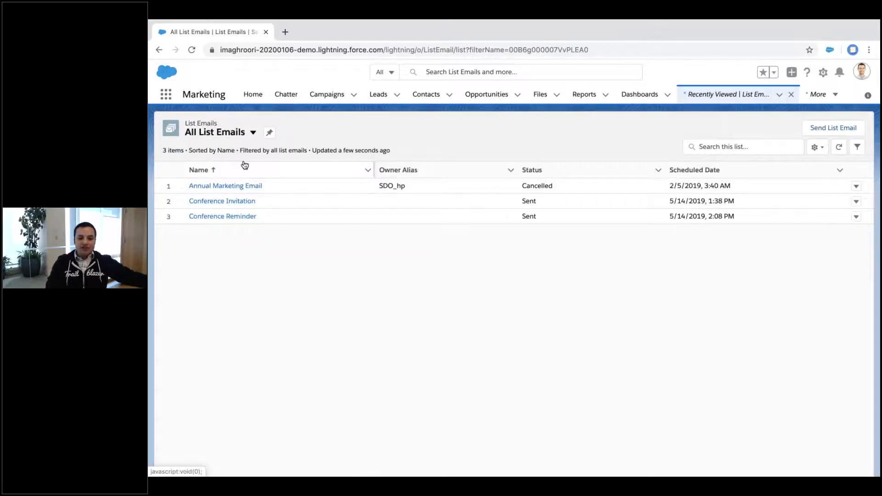
Open the Conference Invitation list email's details and examine its engagement metrics, including the delivery and open rates.
{"action": "left_click", "coordinate": [237, 205]}
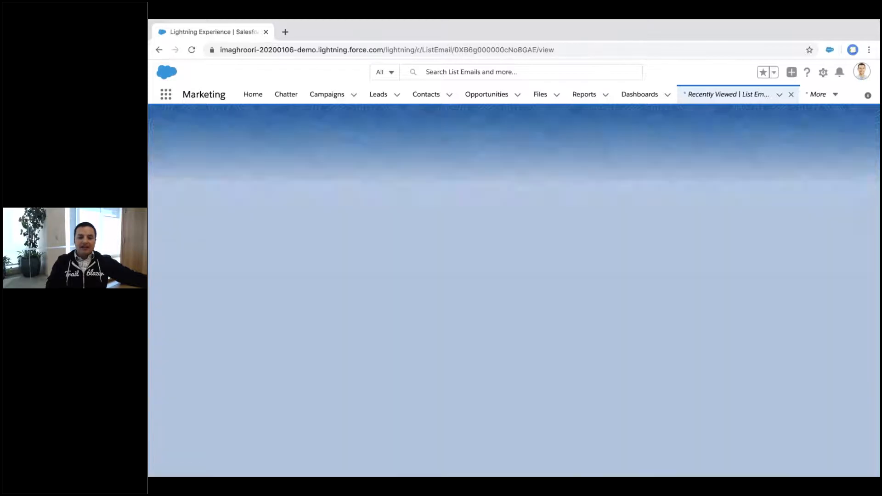
{"action": "left_click", "coordinate": [237, 173]}
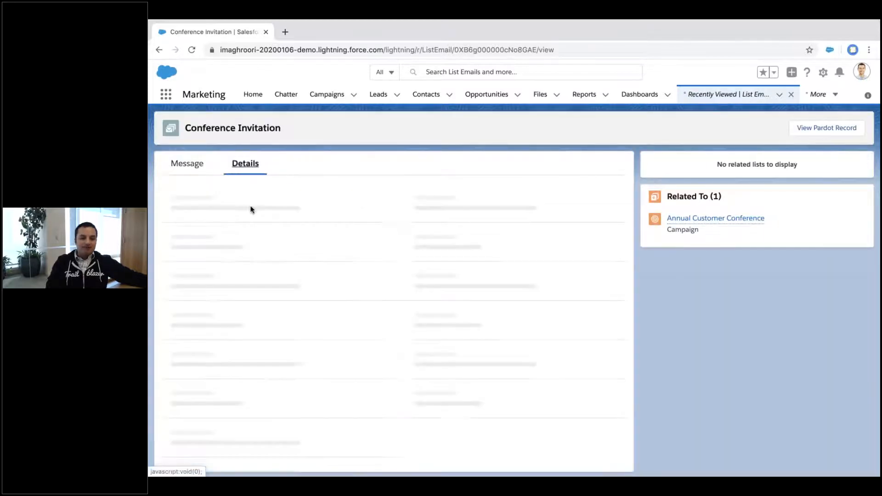
{"action": "scroll", "coordinate": [269, 261], "scroll_direction": "down", "scroll_amount": 6}
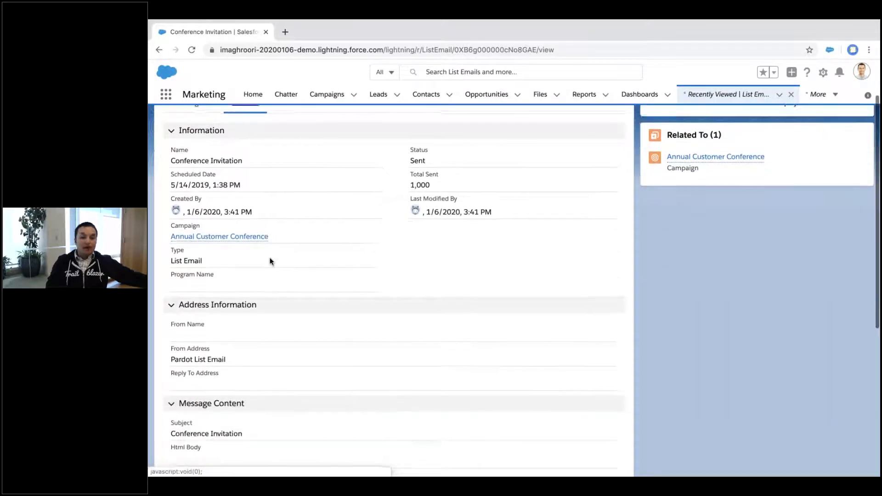
{"action": "scroll", "coordinate": [197, 269], "scroll_direction": "down", "scroll_amount": 2}
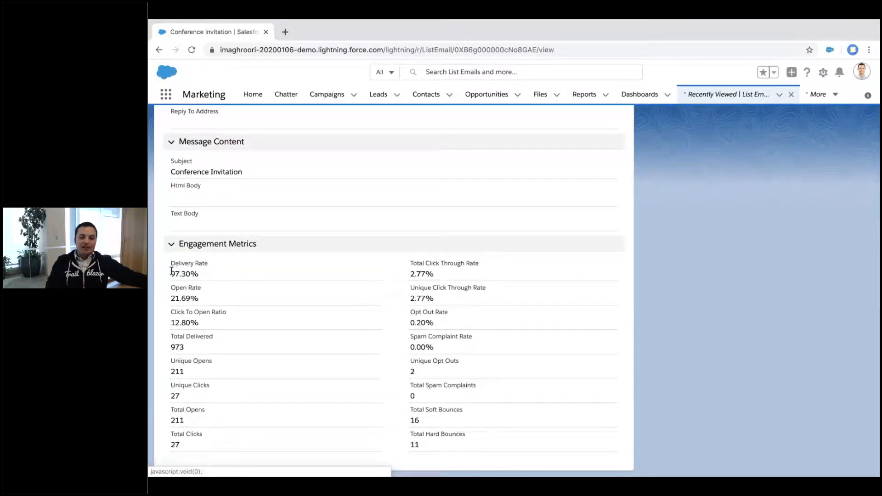
{"action": "left_click_drag", "start_coordinate": [170, 273], "coordinate": [203, 275]}
{"action": "left_click", "coordinate": [201, 297]}
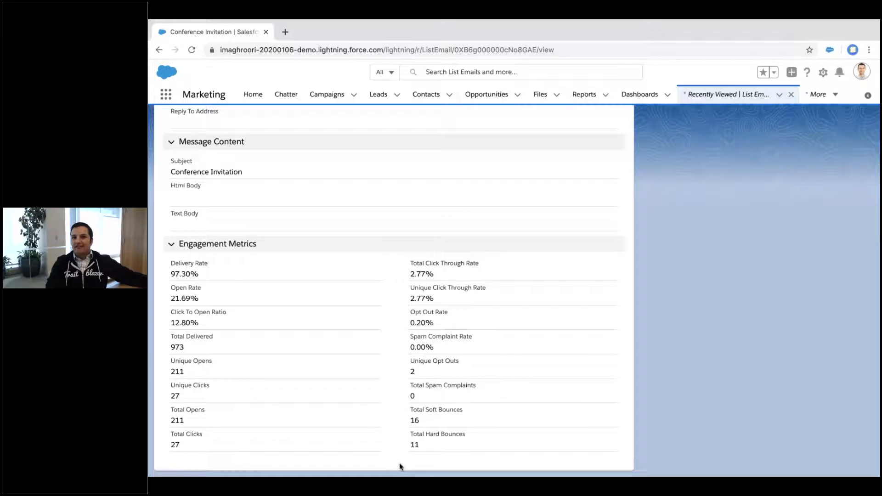
{"action": "key", "text": "ctrl+Right"}
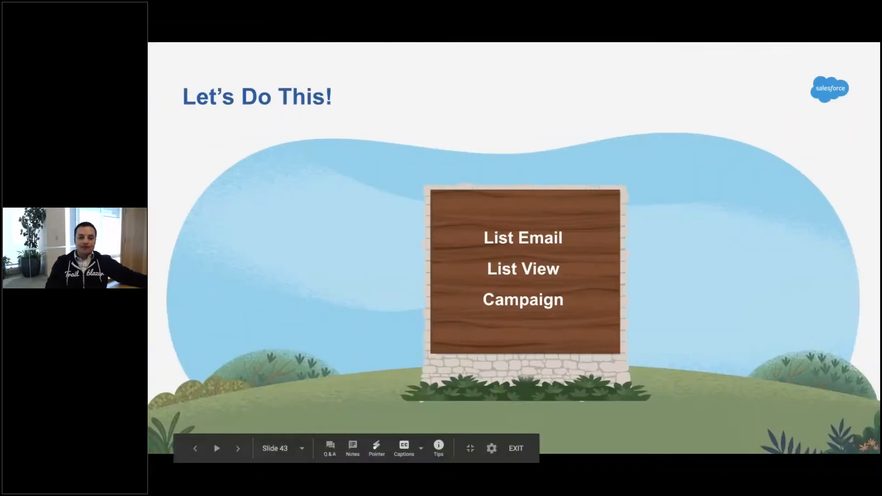
{"action": "key", "text": "Right"}
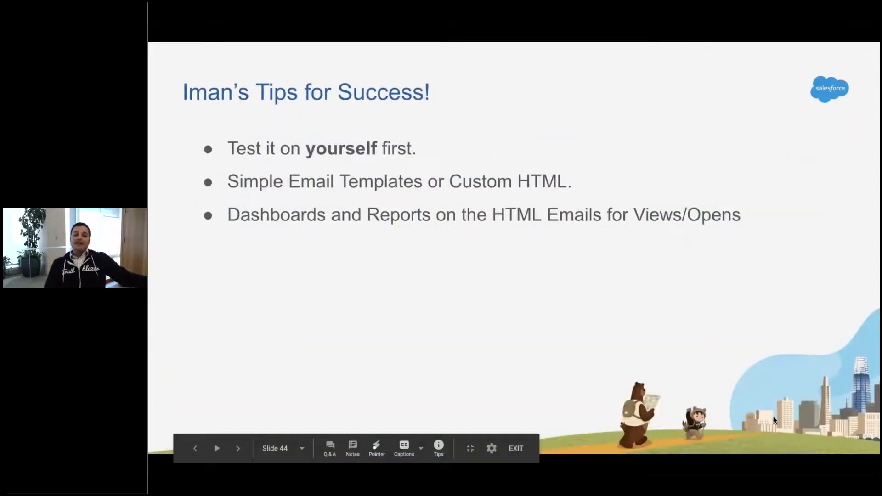
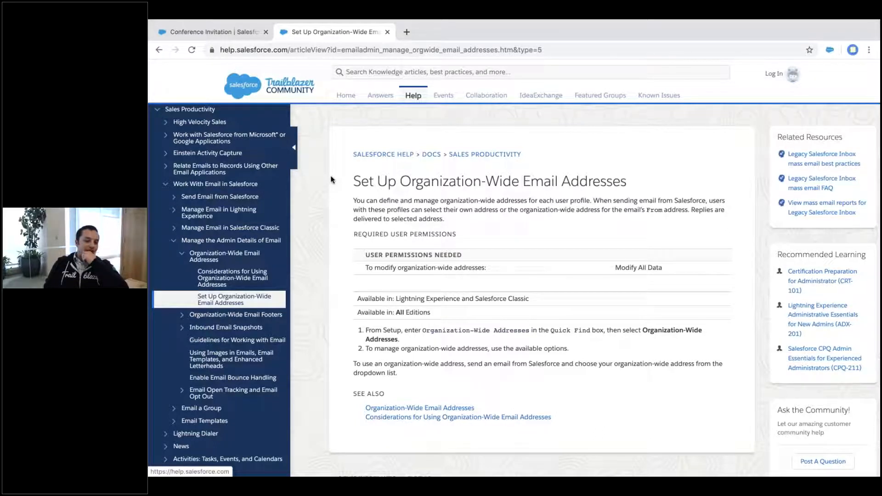
Search the help site for "org wide list email" and open the Set Up Organization-Wide Email Addresses article.
{"action": "left_click", "coordinate": [413, 73]}
{"action": "type", "text": "org wide list email"}
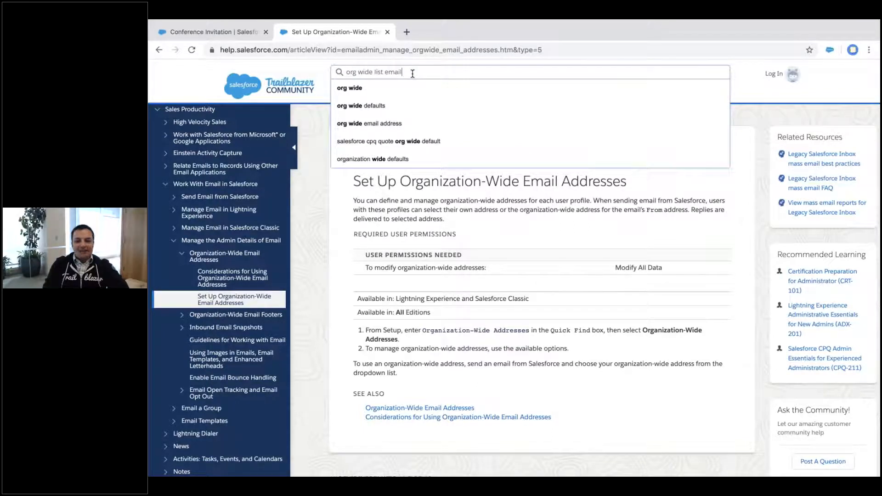
{"action": "key", "text": "Return"}
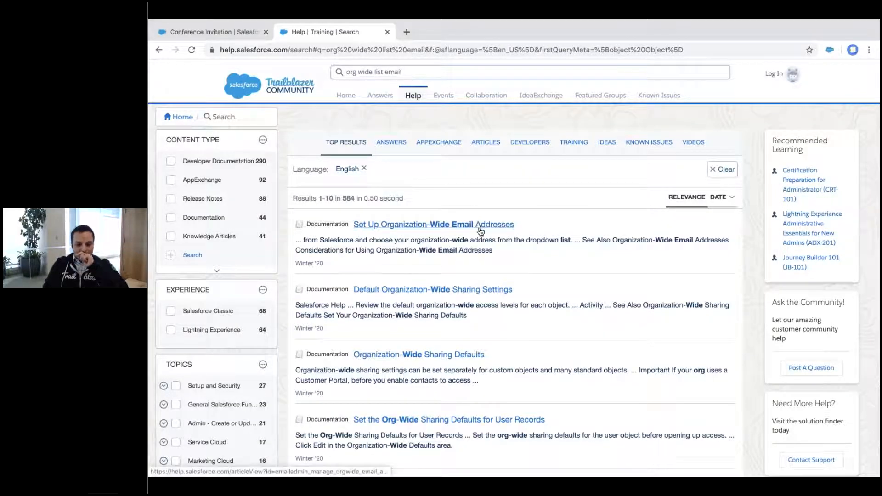
{"action": "left_click", "coordinate": [481, 225]}
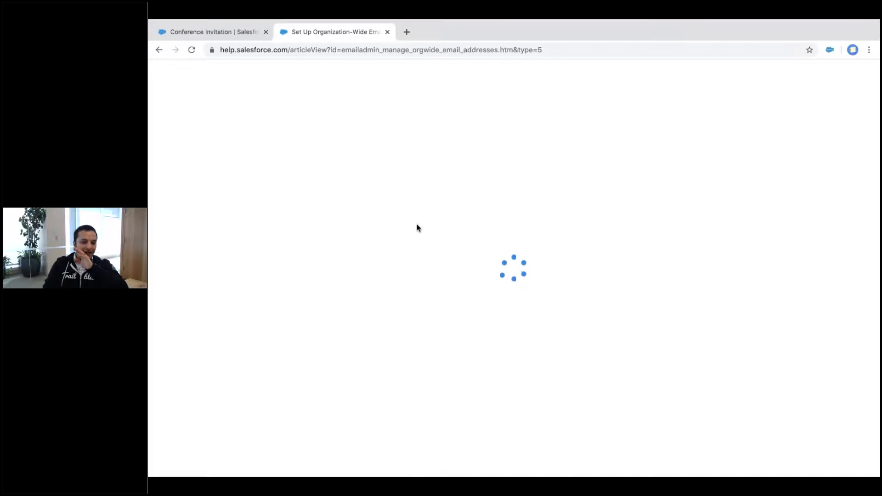
Open the considerations article for organization-wide email addresses, highlight its mass email and list email restriction, and close the help page.
{"action": "scroll", "coordinate": [420, 395], "scroll_direction": "down", "scroll_amount": 1}
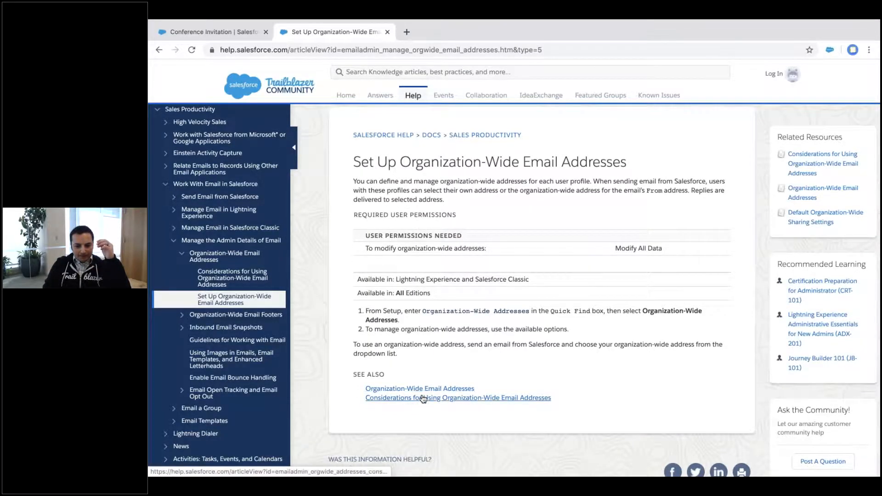
{"action": "left_click", "coordinate": [421, 398]}
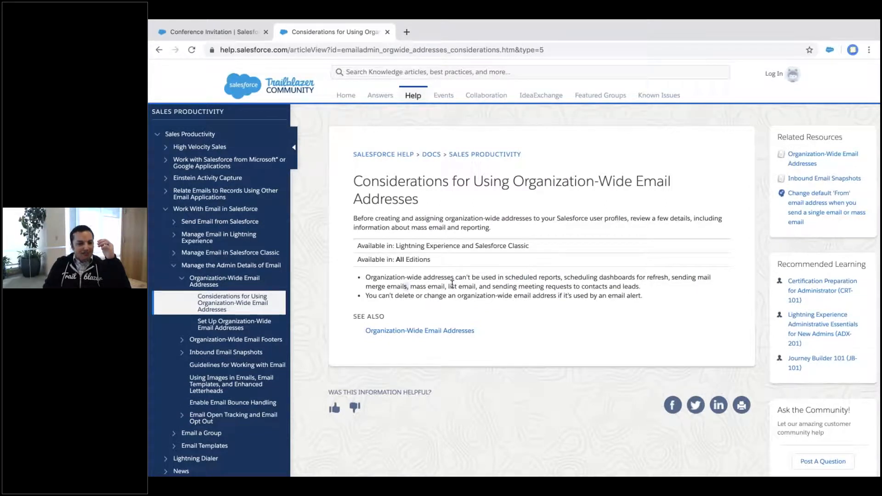
{"action": "left_click_drag", "start_coordinate": [406, 287], "coordinate": [473, 285]}
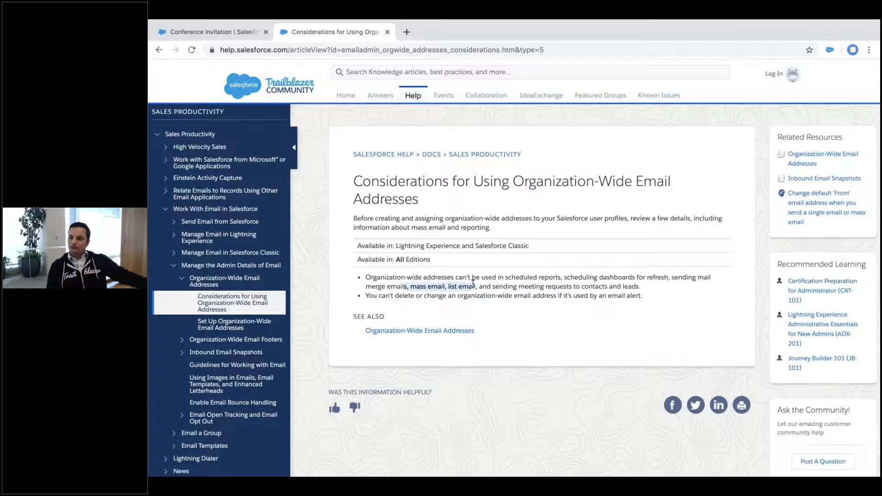
{"action": "key", "text": "ctrl+w"}
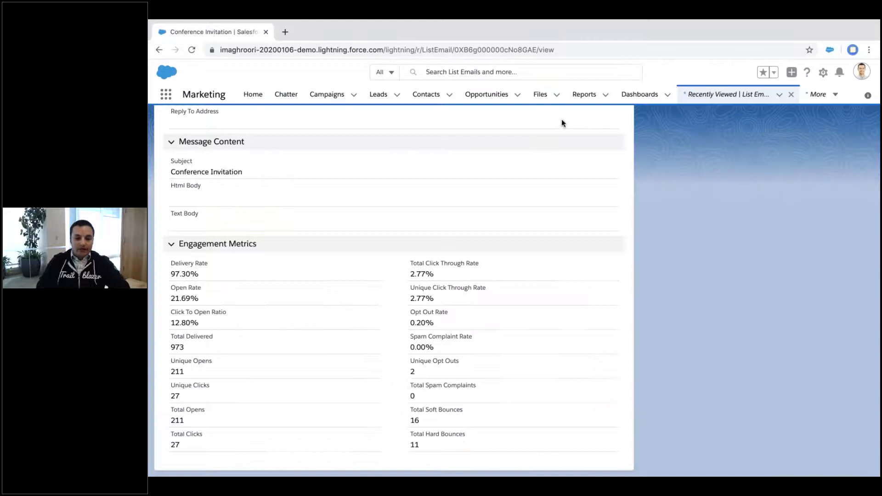
Open Setup for the current app, search for "email re", and open the Email Relays page.
{"action": "left_click", "coordinate": [822, 73]}
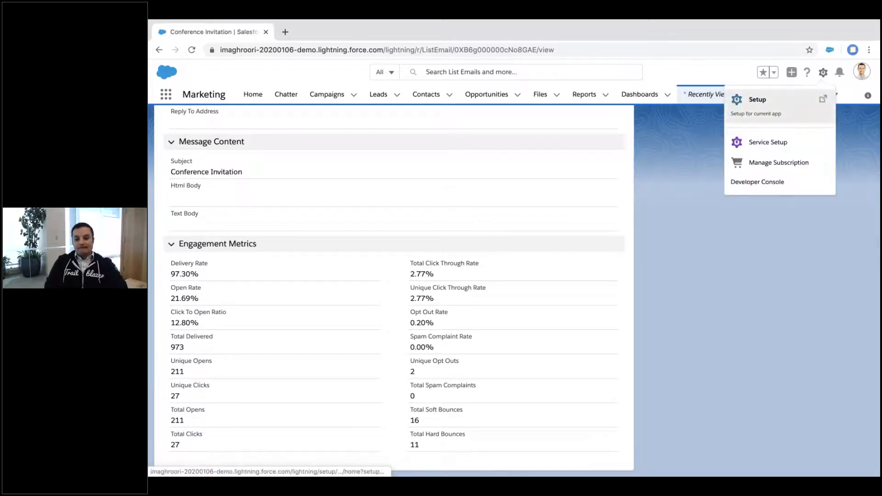
{"action": "left_click", "coordinate": [763, 96]}
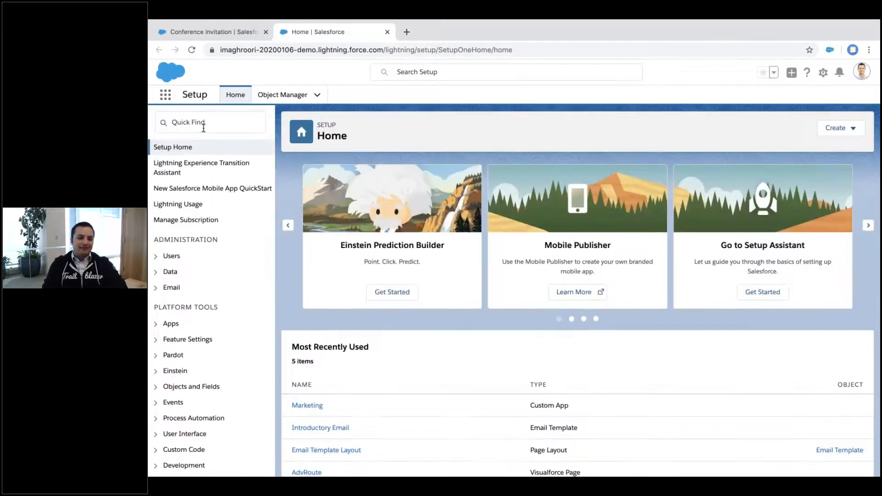
{"action": "left_click", "coordinate": [204, 128]}
{"action": "type", "text": "e"}
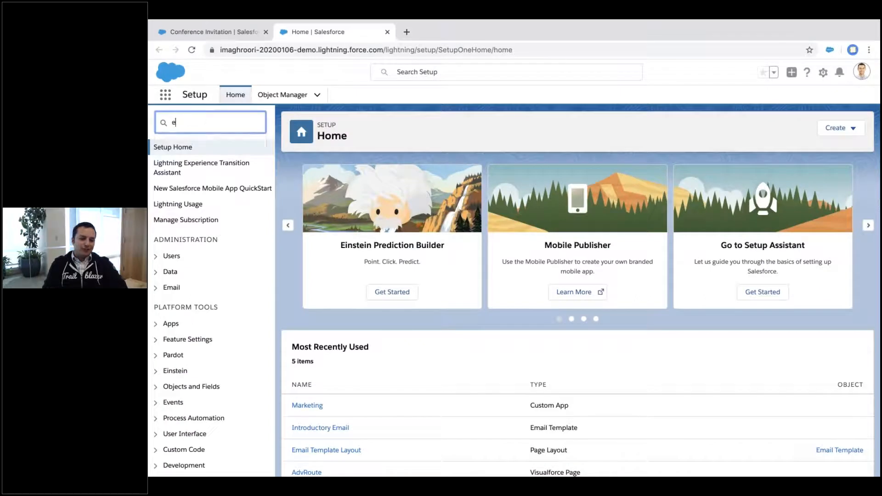
{"action": "type", "text": "mail re"}
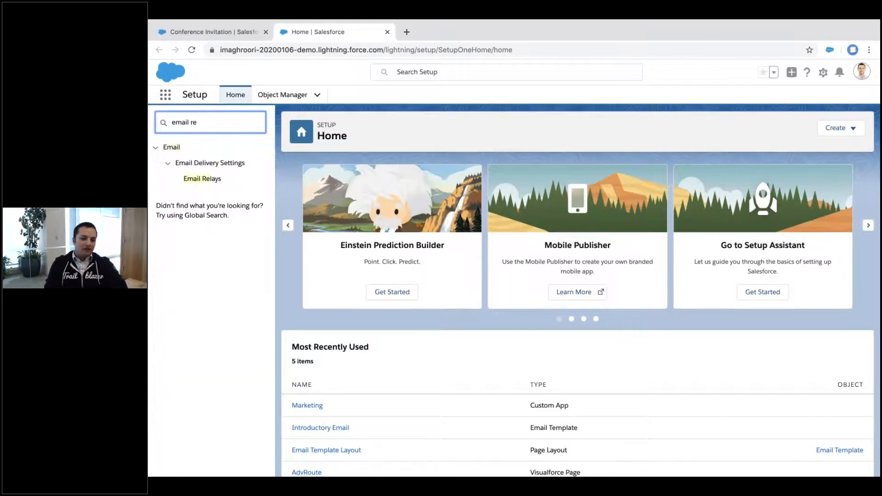
{"action": "left_click", "coordinate": [202, 182]}
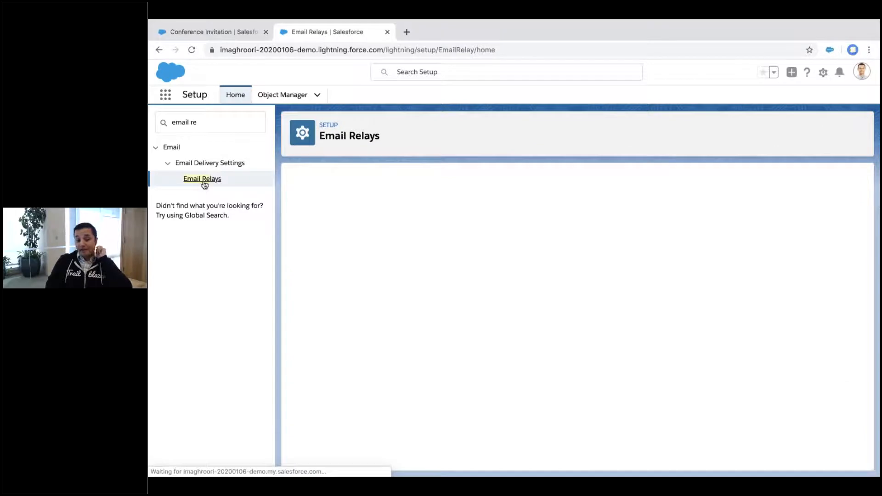
Start a new email relay configuration, look at its port and TLS setting options, and close Setup without saving.
{"action": "left_click", "coordinate": [590, 254]}
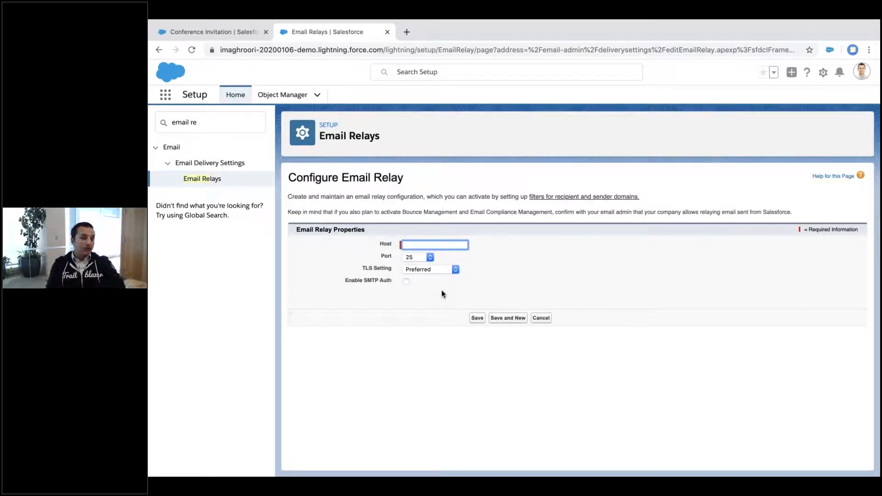
{"action": "left_click", "coordinate": [419, 257]}
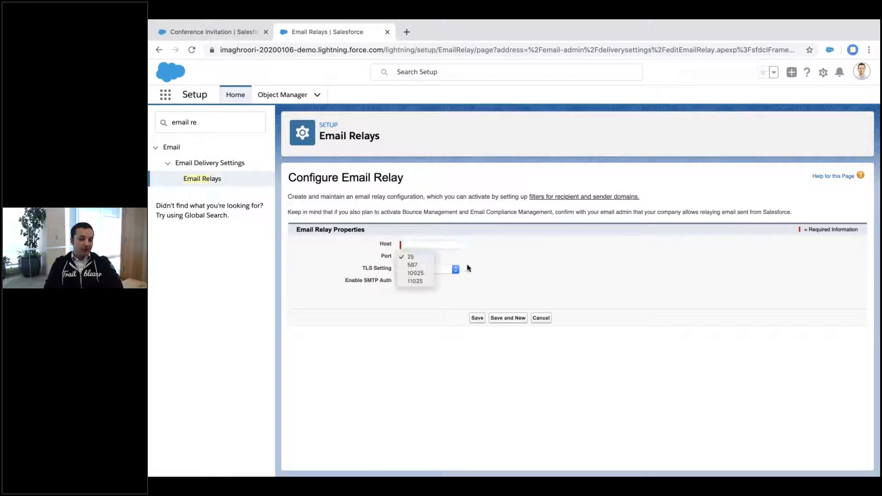
{"action": "left_click", "coordinate": [451, 270]}
{"action": "left_click", "coordinate": [444, 266]}
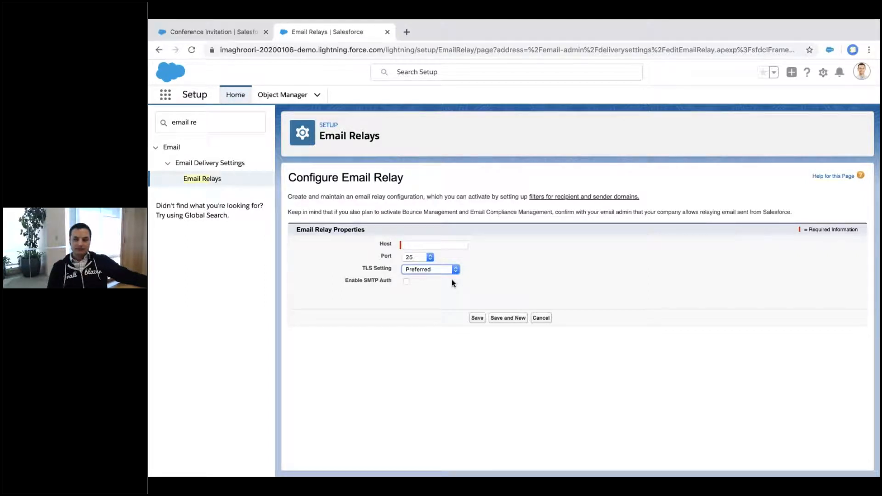
{"action": "left_click", "coordinate": [388, 32]}
Close the temporary List Emails and Email Templates items in the Marketing app.
{"action": "scroll", "coordinate": [801, 97], "scroll_direction": "up", "scroll_amount": 10}
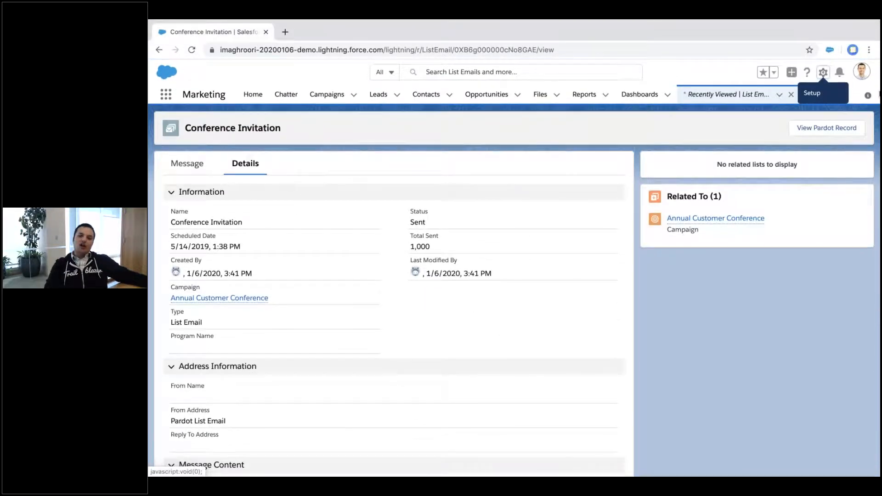
{"action": "left_click", "coordinate": [791, 94]}
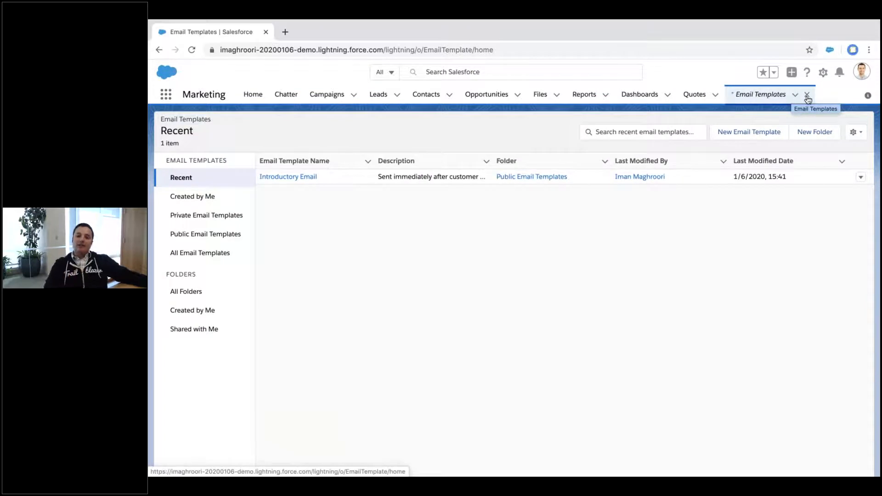
{"action": "left_click", "coordinate": [807, 96]}
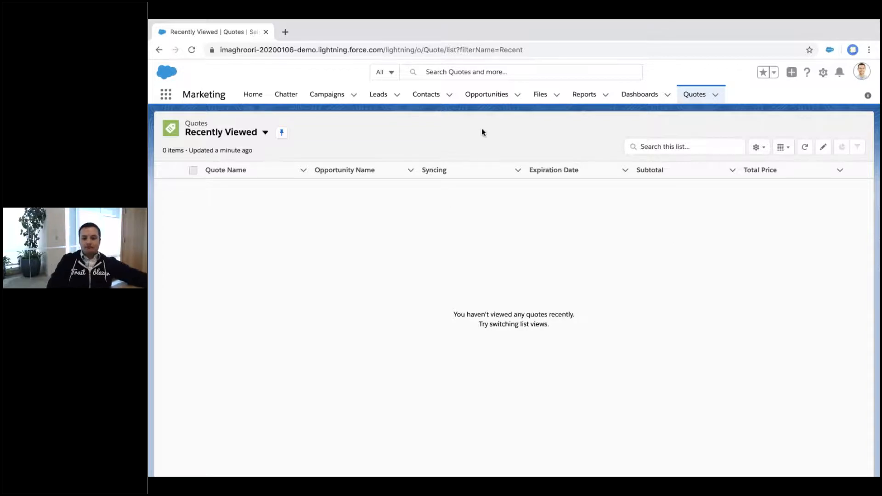
Open the recently viewed lead from Torp-Price, view its full activity history, and return to the lead record.
{"action": "left_click", "coordinate": [378, 96]}
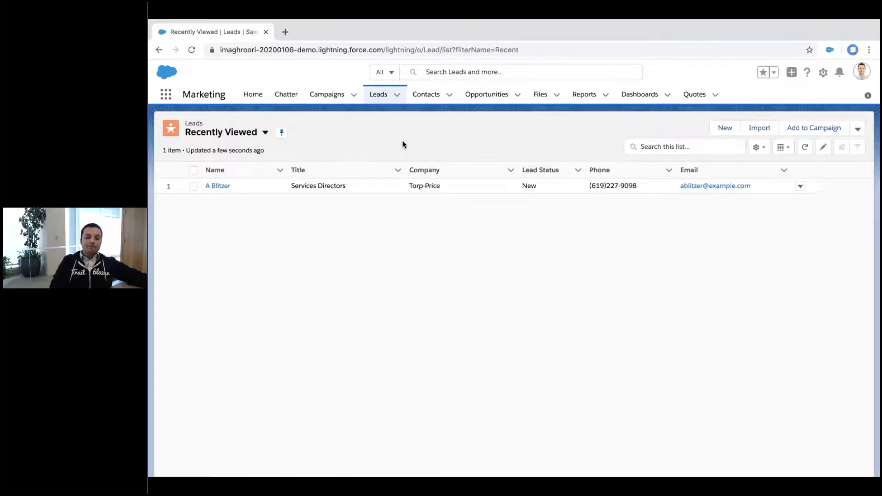
{"action": "left_click", "coordinate": [225, 186]}
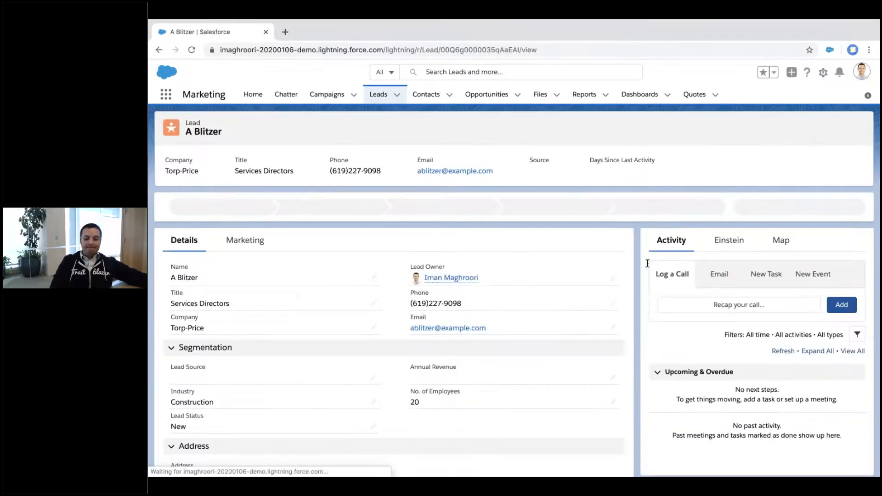
{"action": "scroll", "coordinate": [852, 182], "scroll_direction": "down", "scroll_amount": 7}
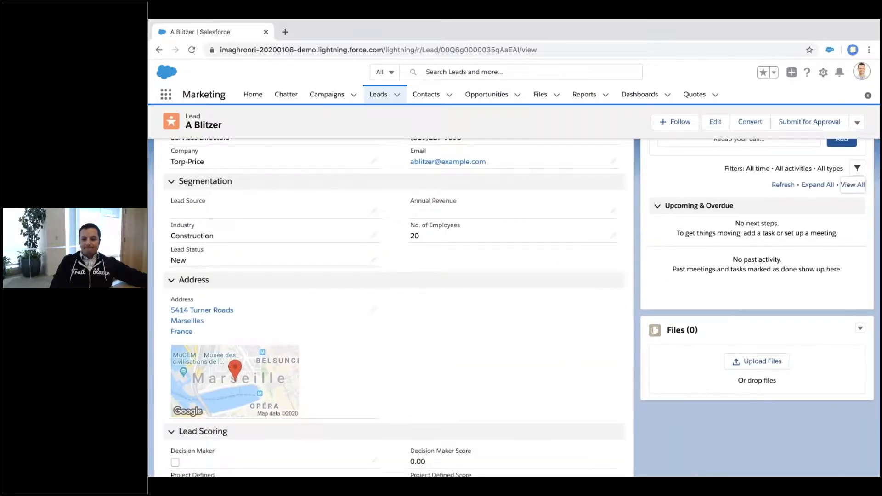
{"action": "left_click", "coordinate": [852, 184]}
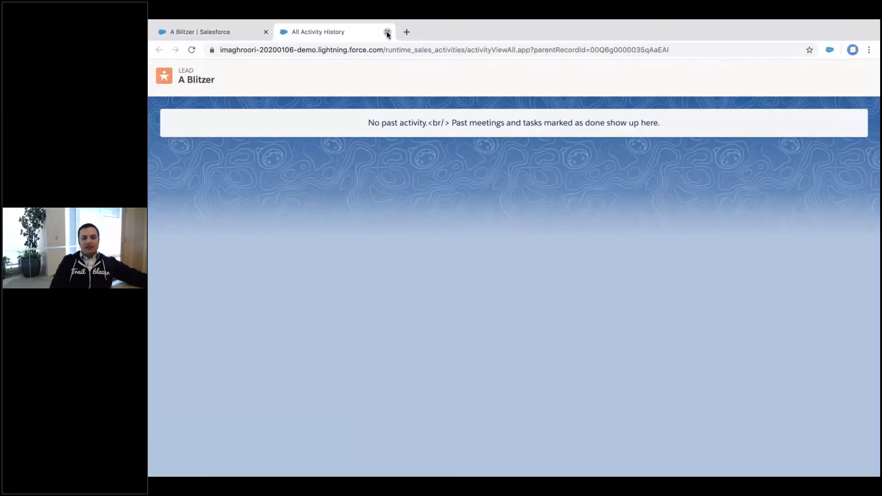
{"action": "left_click", "coordinate": [387, 32]}
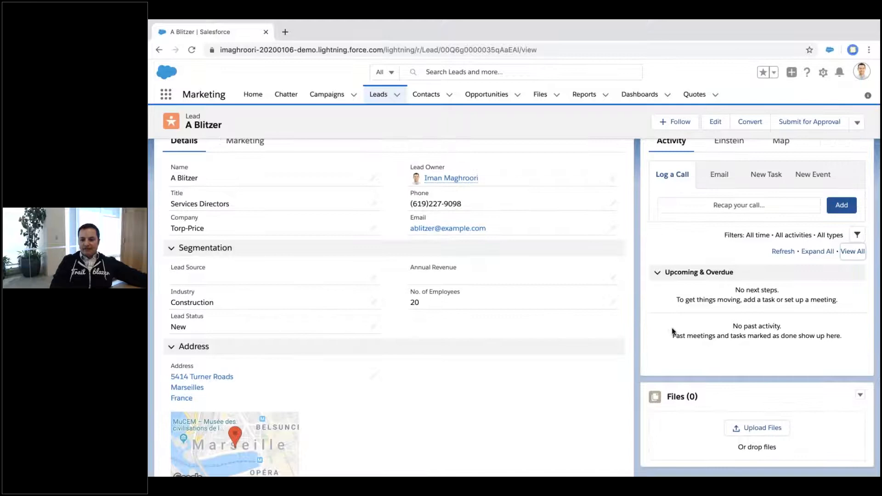
{"action": "scroll", "coordinate": [571, 292], "scroll_direction": "up", "scroll_amount": 5}
{"action": "scroll", "coordinate": [719, 179], "scroll_direction": "down", "scroll_amount": 5}
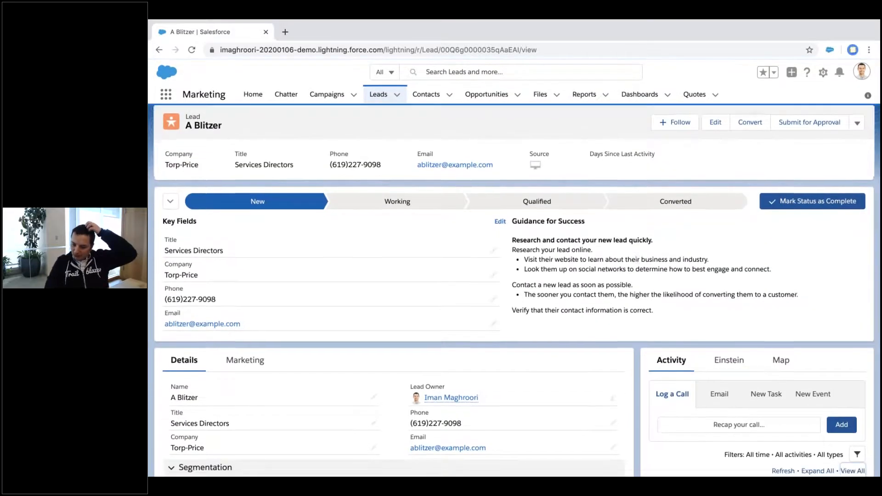
Send the lead an email with the subject "Hi" and the body "Hi".
{"action": "left_click", "coordinate": [719, 181]}
{"action": "left_click", "coordinate": [724, 270]}
{"action": "type", "text": "Hi"}
{"action": "left_click", "coordinate": [739, 334]}
{"action": "type", "text": "Hi"}
{"action": "scroll", "coordinate": [813, 353], "scroll_direction": "down", "scroll_amount": 3}
{"action": "left_click", "coordinate": [814, 348]}
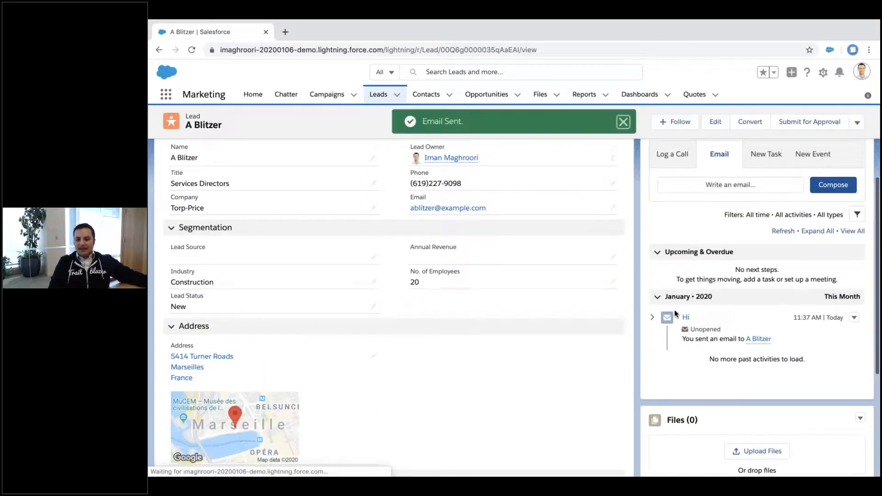
Highlight the sent email's open-tracking status in the activity timeline, then expand and collapse the entry to view its contents.
{"action": "left_click_drag", "start_coordinate": [691, 329], "coordinate": [724, 332]}
{"action": "left_click", "coordinate": [693, 330]}
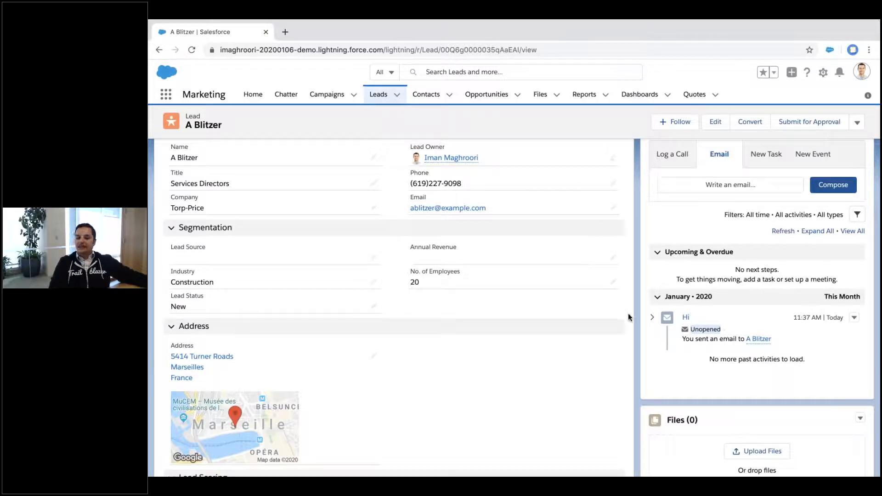
{"action": "left_click", "coordinate": [652, 319]}
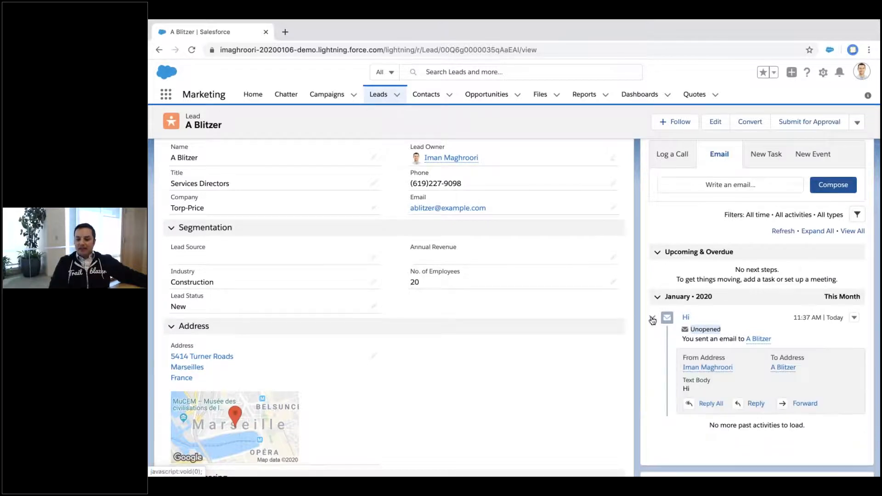
{"action": "left_click", "coordinate": [652, 319]}
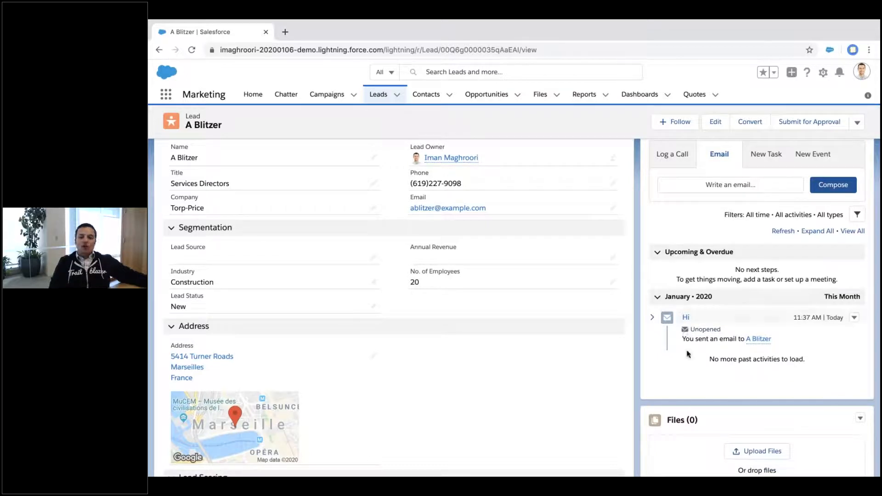
Open the sent "Hi" email's record and examine its details, including status and address information.
{"action": "left_click", "coordinate": [685, 318]}
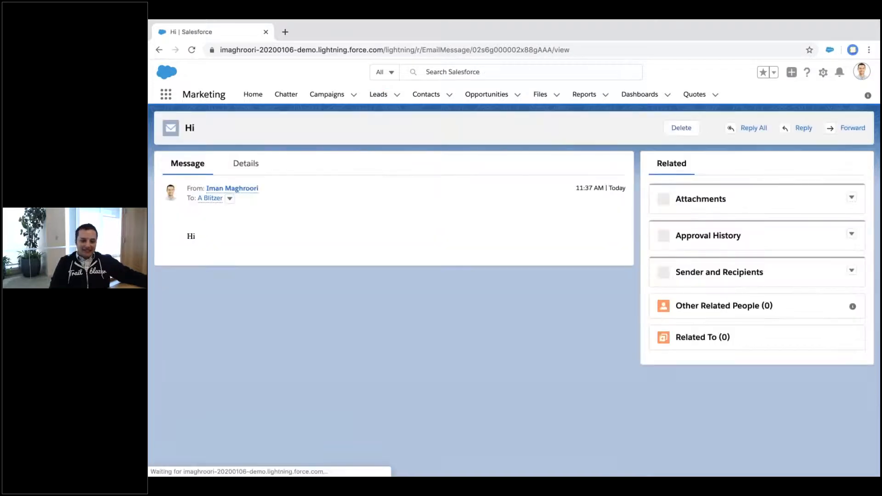
{"action": "left_click", "coordinate": [262, 171]}
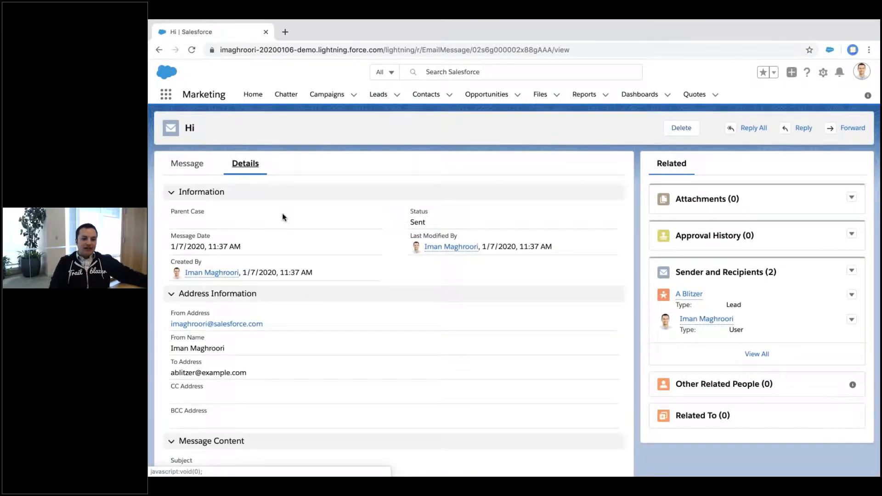
{"action": "scroll", "coordinate": [282, 216], "scroll_direction": "down", "scroll_amount": 2}
{"action": "scroll", "coordinate": [253, 212], "scroll_direction": "up", "scroll_amount": 2}
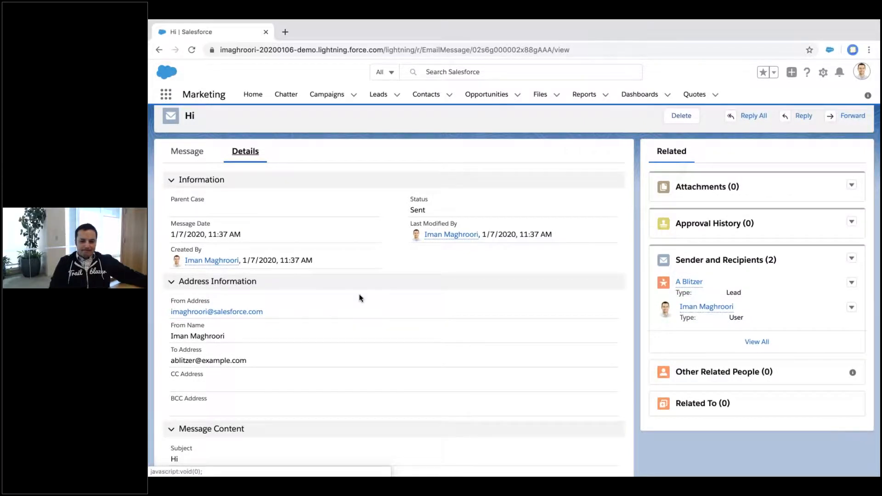
Open the Email Message object's definition in the Object Manager from the email record.
{"action": "left_click", "coordinate": [823, 72]}
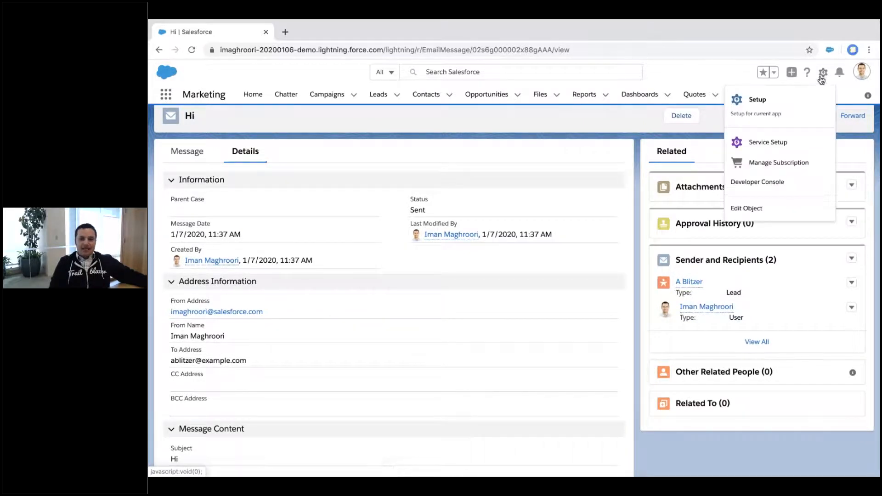
{"action": "left_click", "coordinate": [601, 225]}
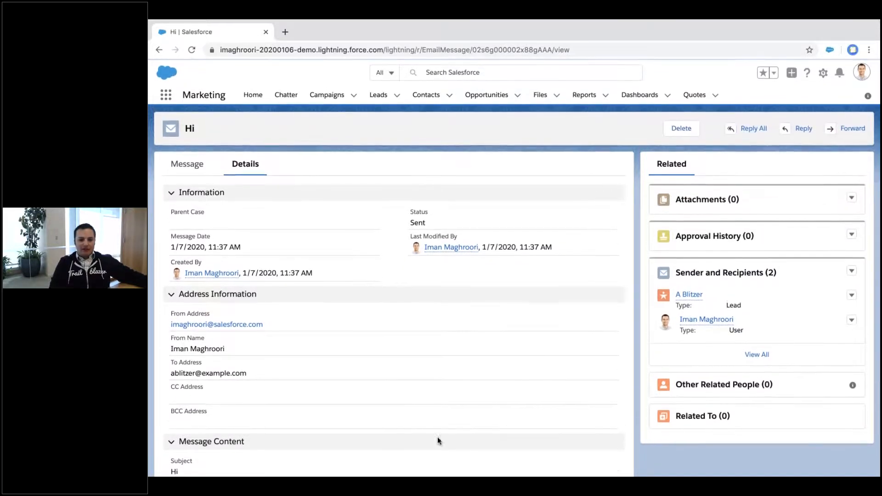
{"action": "left_click", "coordinate": [822, 72]}
{"action": "left_click", "coordinate": [754, 208]}
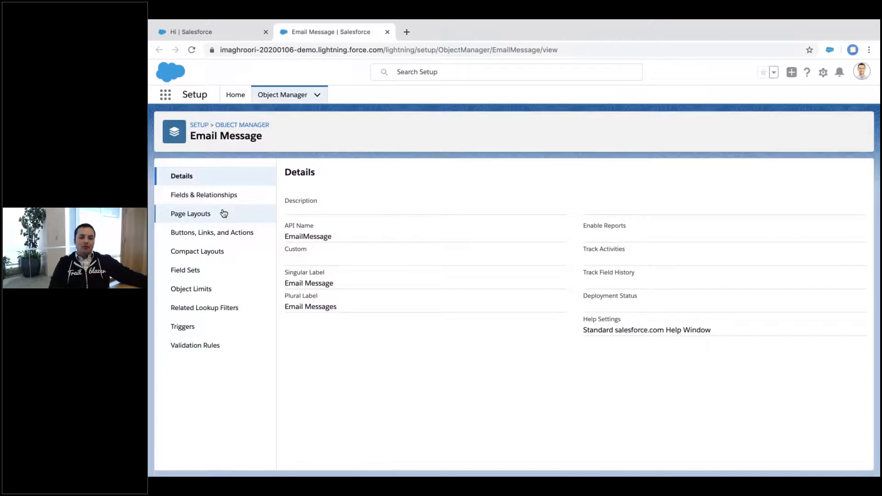
Add the First Opened, Created Date, Is Incoming and Last Opened fields to the Information section of the Email Message page layout and save it.
{"action": "left_click", "coordinate": [223, 213]}
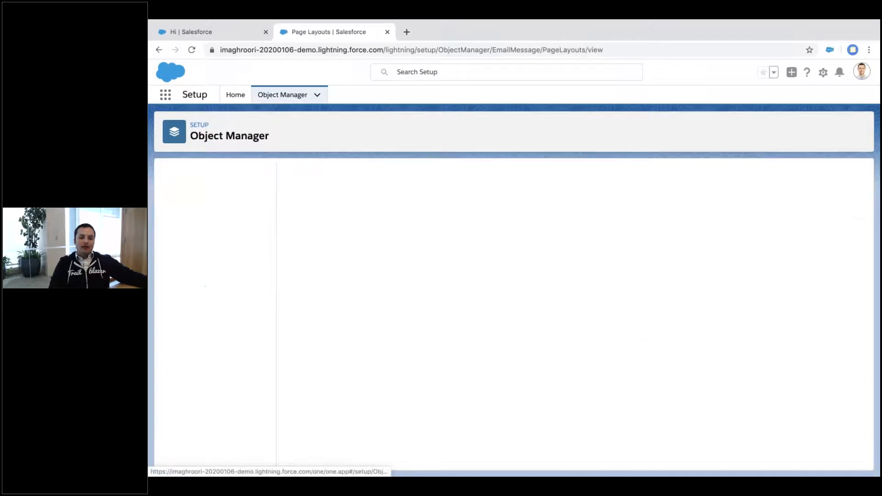
{"action": "left_click", "coordinate": [337, 219]}
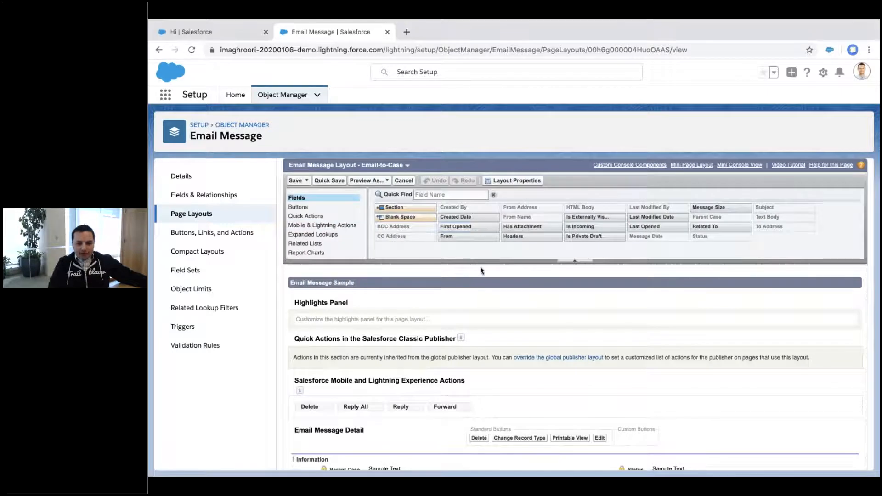
{"action": "scroll", "coordinate": [480, 266], "scroll_direction": "down", "scroll_amount": 2}
{"action": "left_click_drag", "start_coordinate": [460, 214], "coordinate": [505, 410]}
{"action": "left_click_drag", "start_coordinate": [466, 203], "coordinate": [483, 400]}
{"action": "left_click_drag", "start_coordinate": [592, 213], "coordinate": [631, 403]}
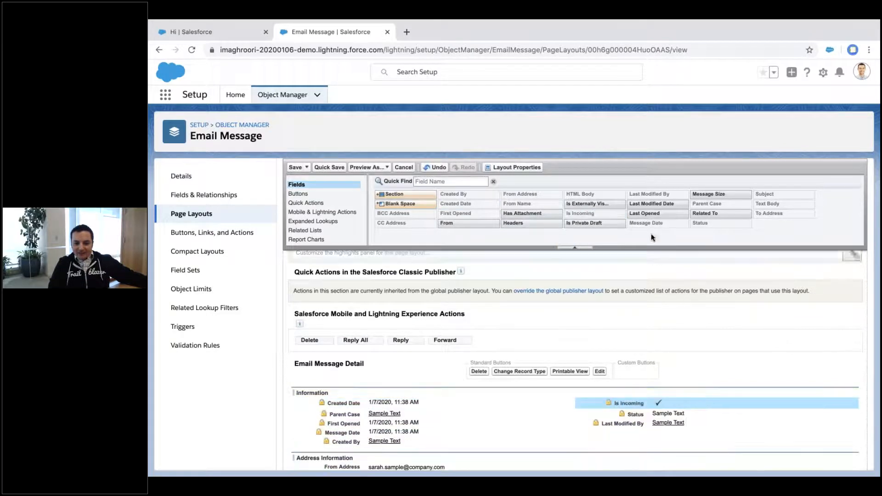
{"action": "left_click_drag", "start_coordinate": [651, 213], "coordinate": [671, 408]}
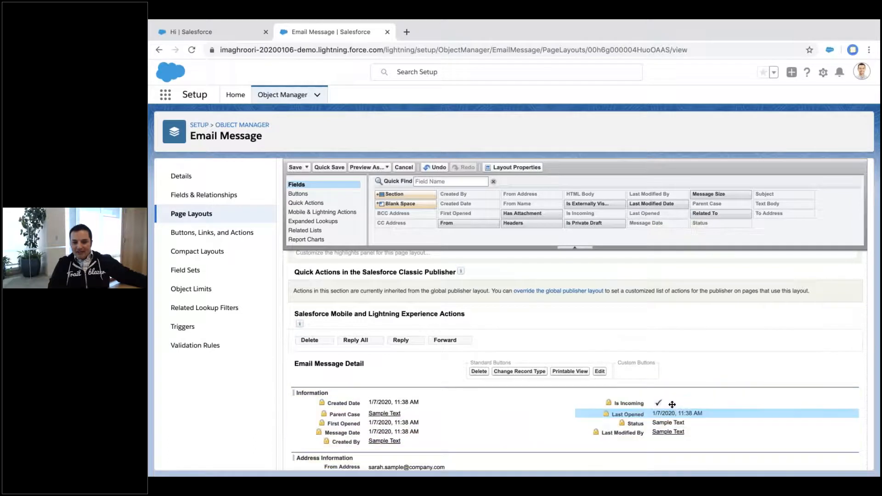
{"action": "left_click", "coordinate": [323, 169]}
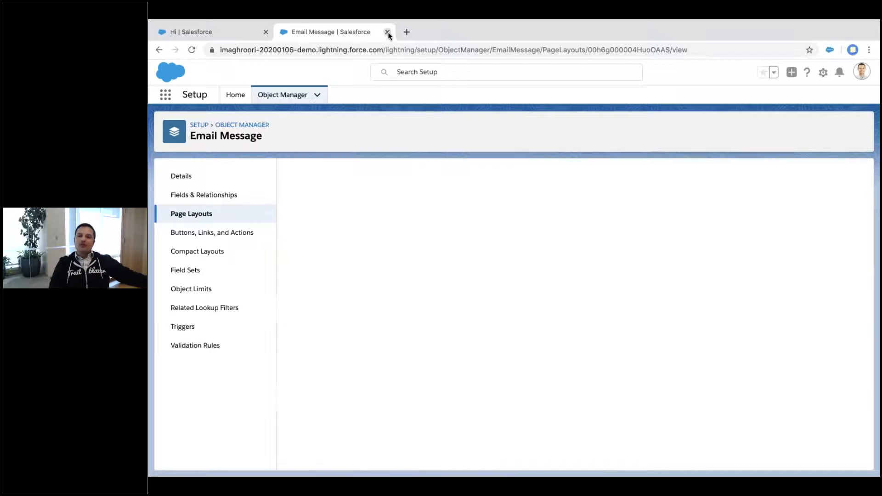
Return to the sent "Hi" email's record, reload it and view its detail fields.
{"action": "left_click", "coordinate": [388, 33]}
{"action": "left_click", "coordinate": [191, 50]}
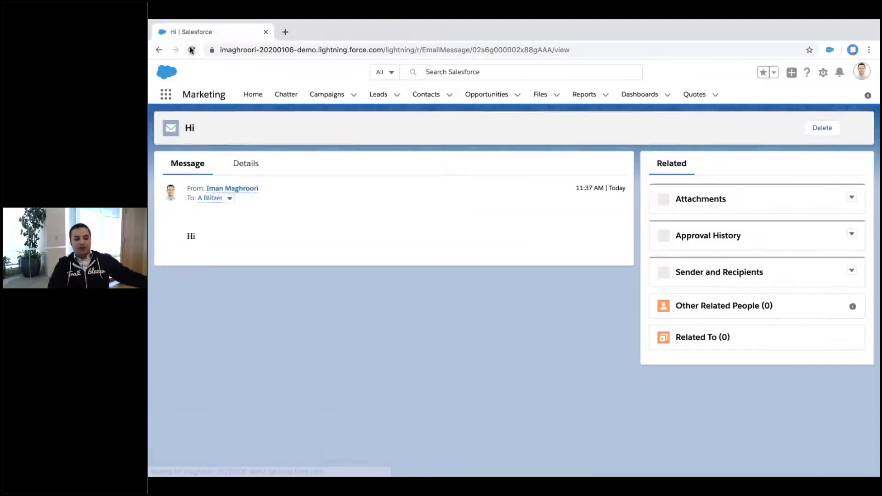
{"action": "left_click", "coordinate": [243, 169]}
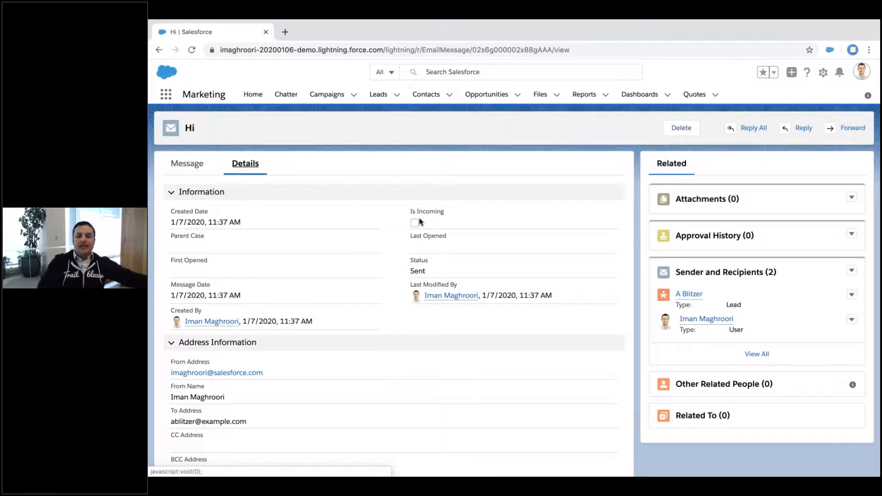
Show the All Contacts list view, open the first contact's record and look through its details and activity section.
{"action": "left_click", "coordinate": [414, 94]}
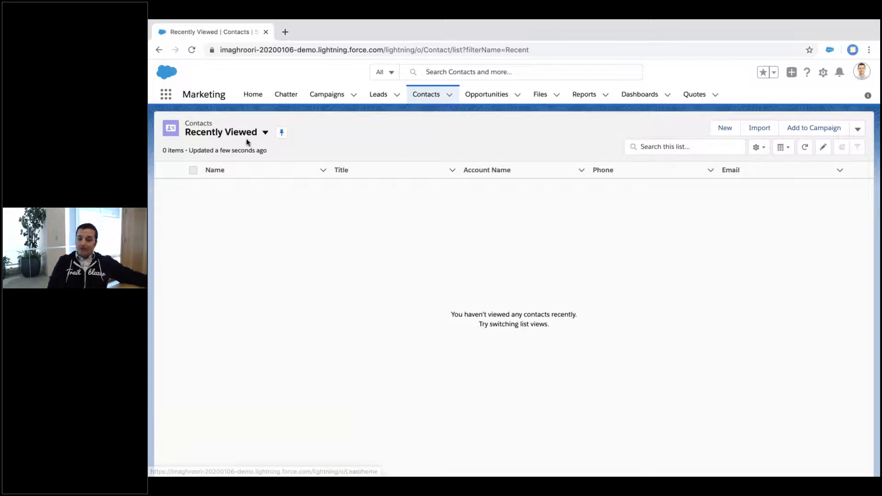
{"action": "left_click", "coordinate": [265, 133]}
{"action": "left_click", "coordinate": [239, 165]}
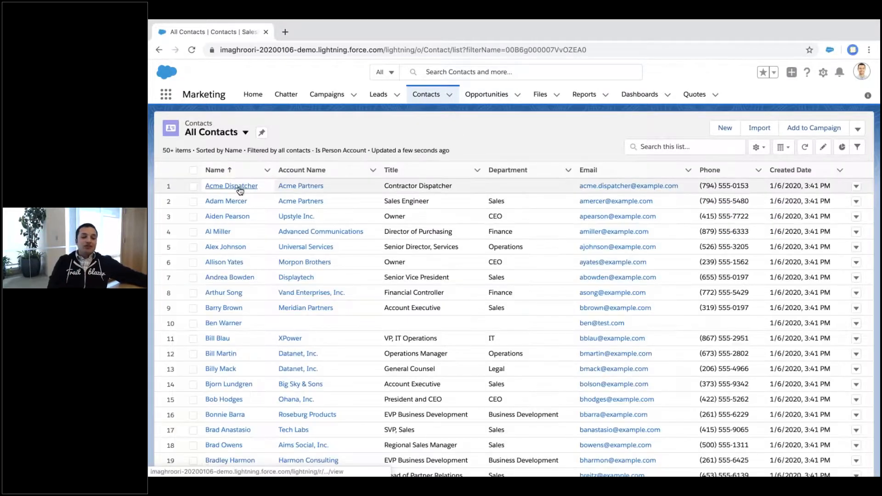
{"action": "left_click", "coordinate": [193, 185]}
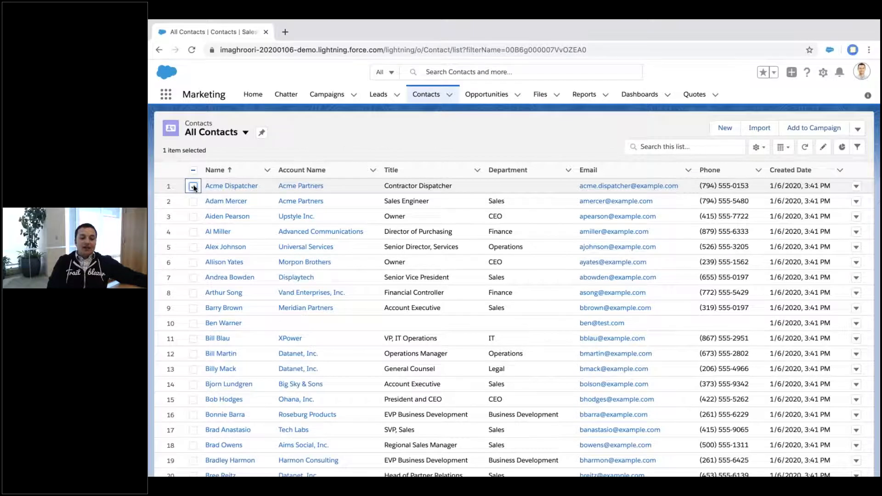
{"action": "left_click", "coordinate": [194, 187]}
{"action": "left_click", "coordinate": [231, 186]}
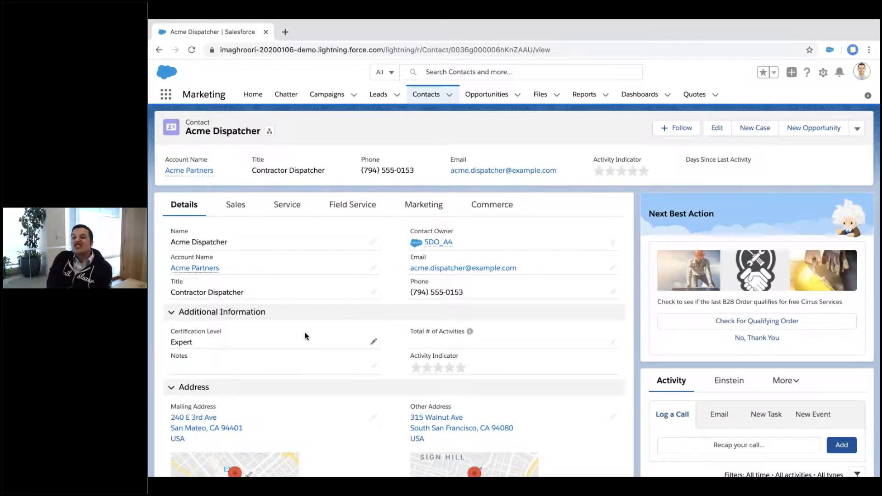
{"action": "scroll", "coordinate": [305, 332], "scroll_direction": "down", "scroll_amount": 5}
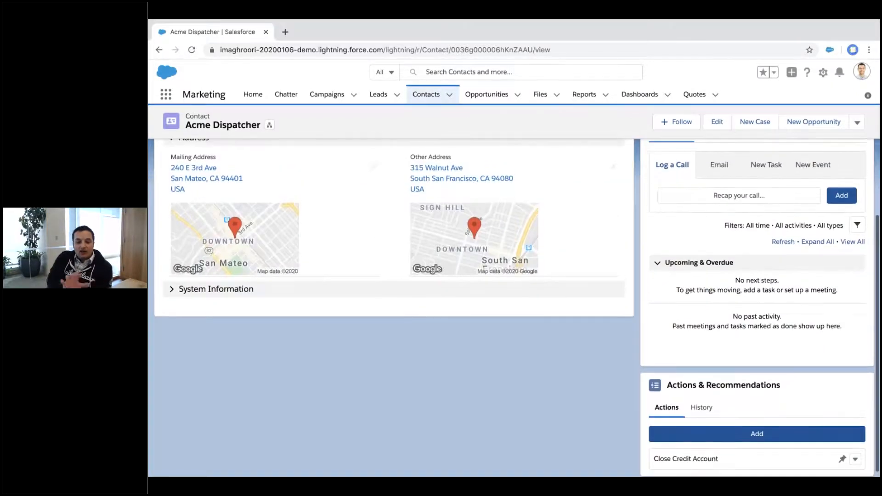
{"action": "scroll", "coordinate": [304, 332], "scroll_direction": "up", "scroll_amount": 3}
{"action": "scroll", "coordinate": [305, 332], "scroll_direction": "up", "scroll_amount": 2}
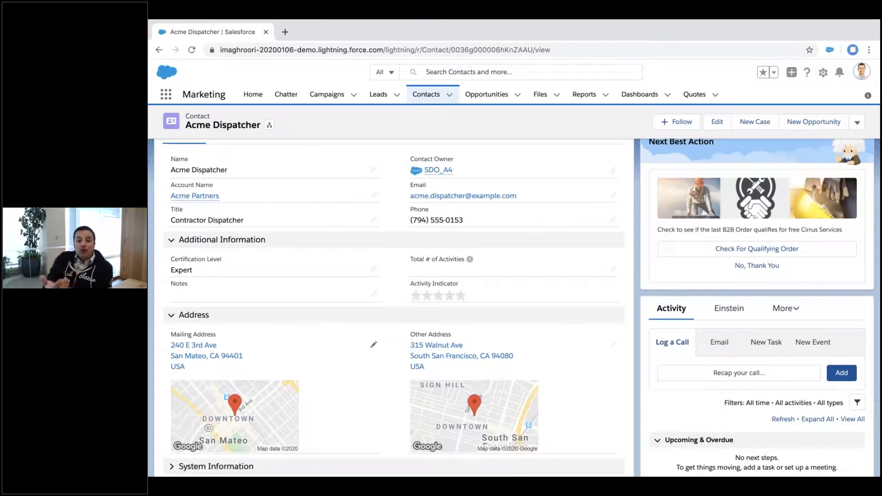
{"action": "scroll", "coordinate": [305, 342], "scroll_direction": "up", "scroll_amount": 2}
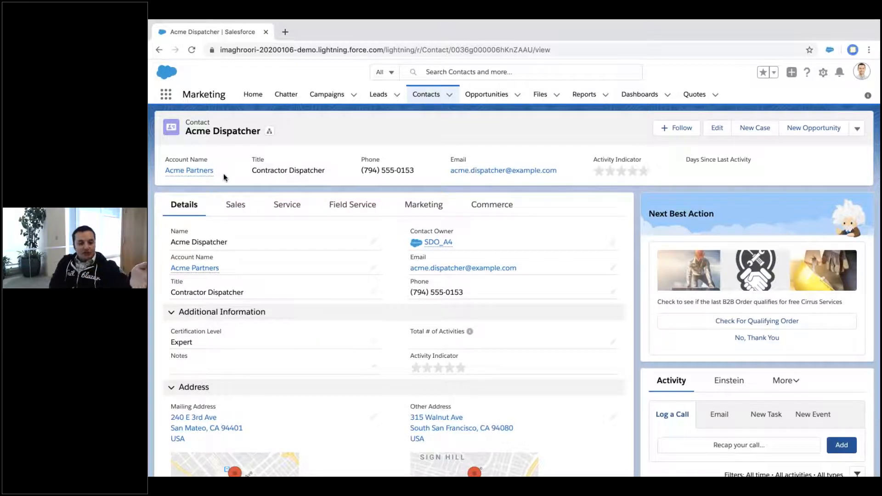
Open the fourth contact from the All Contacts list view and look over the additional actions available on the record.
{"action": "left_click", "coordinate": [425, 94]}
{"action": "left_click", "coordinate": [265, 132]}
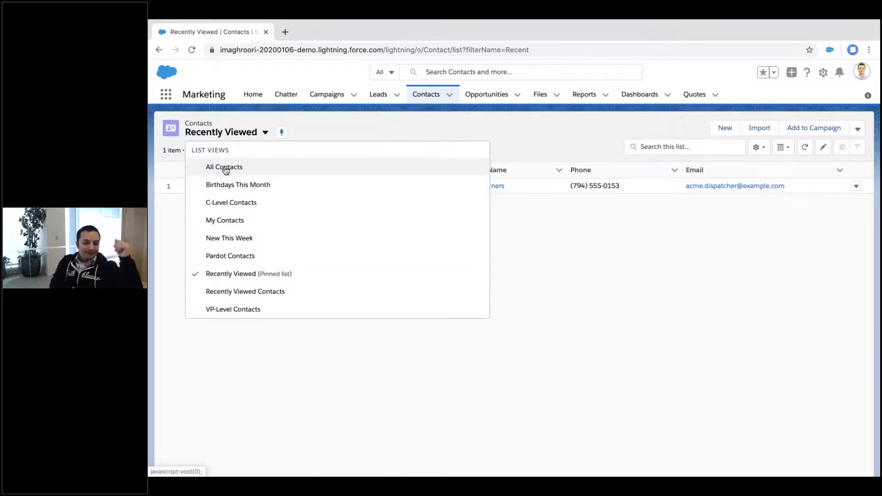
{"action": "left_click", "coordinate": [223, 166]}
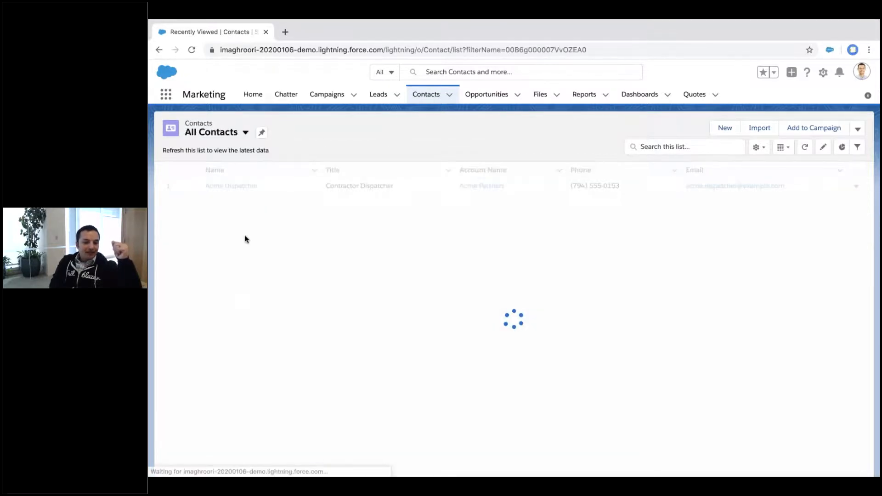
{"action": "left_click", "coordinate": [226, 232]}
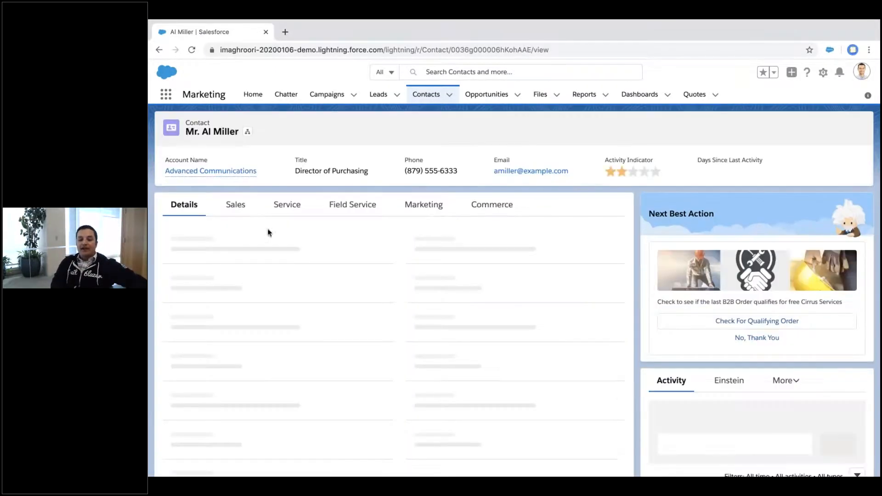
{"action": "left_click", "coordinate": [857, 129]}
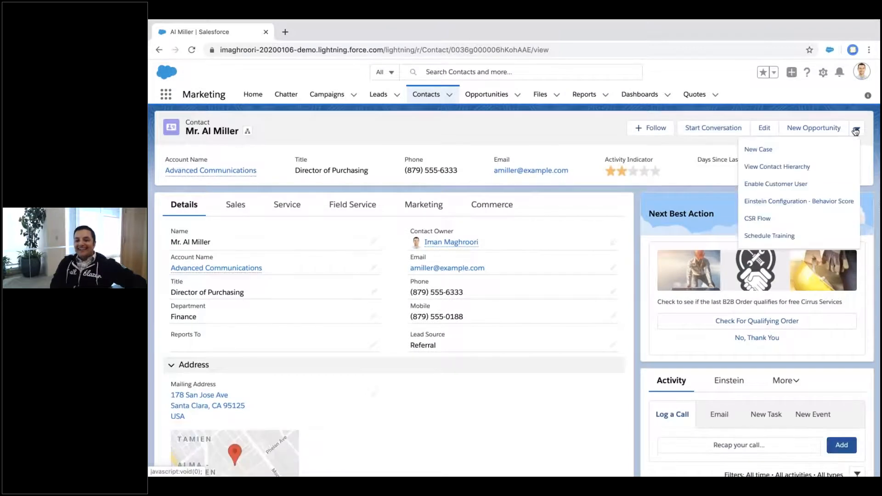
View the contact's campaign history and the campaign choices for adding the contact, leaving without adding one.
{"action": "left_click", "coordinate": [417, 216]}
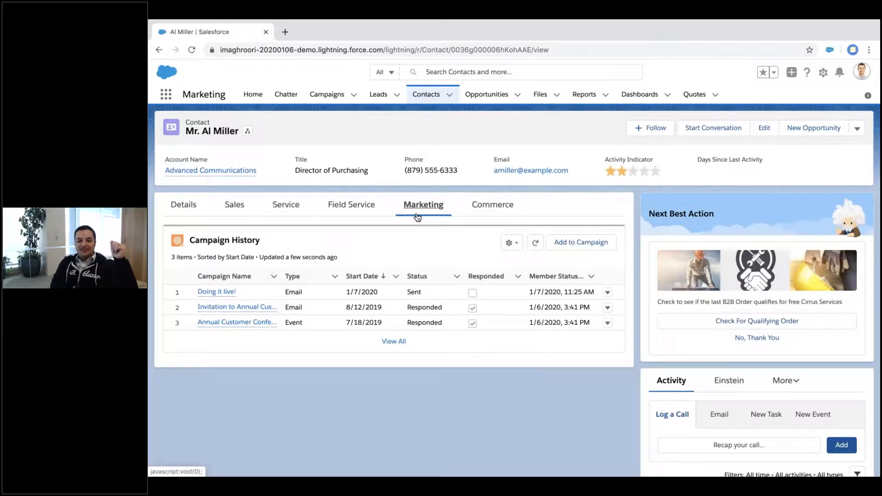
{"action": "left_click", "coordinate": [589, 252]}
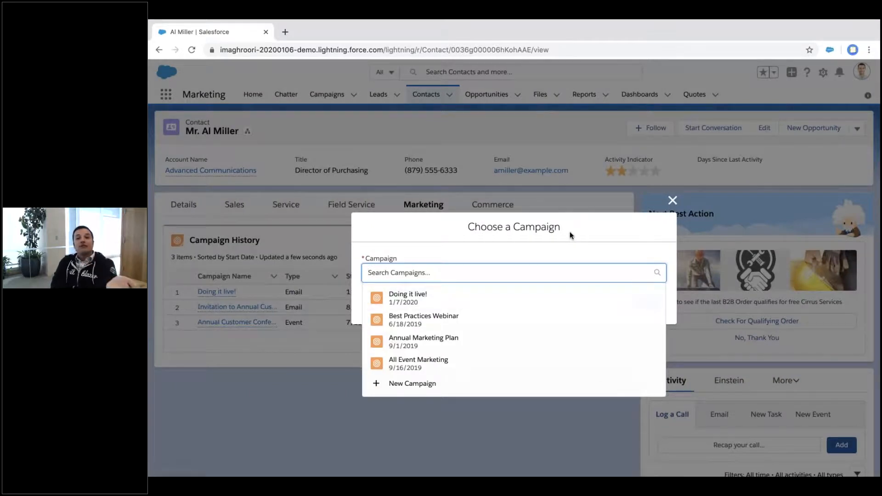
{"action": "left_click", "coordinate": [570, 233]}
{"action": "left_click", "coordinate": [600, 301]}
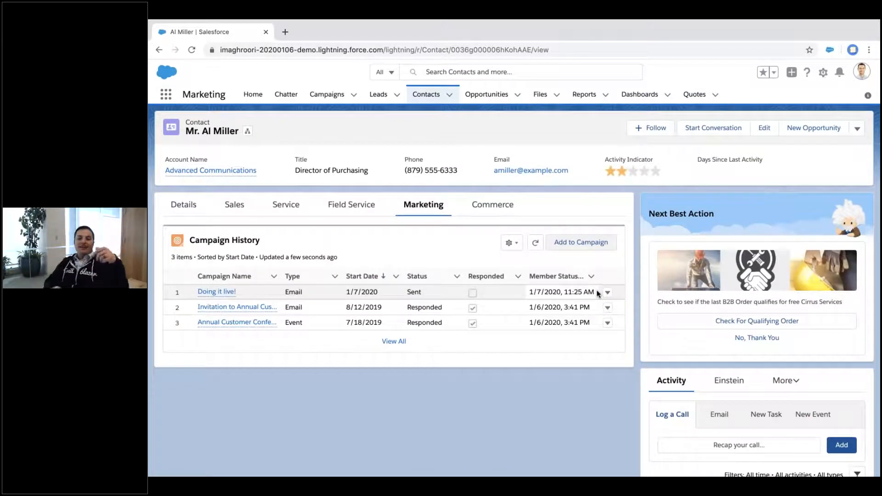
Open the "Doing it live!" campaign from the contact's campaign history and view the extra actions for its Campaign Members related list.
{"action": "left_click", "coordinate": [216, 291]}
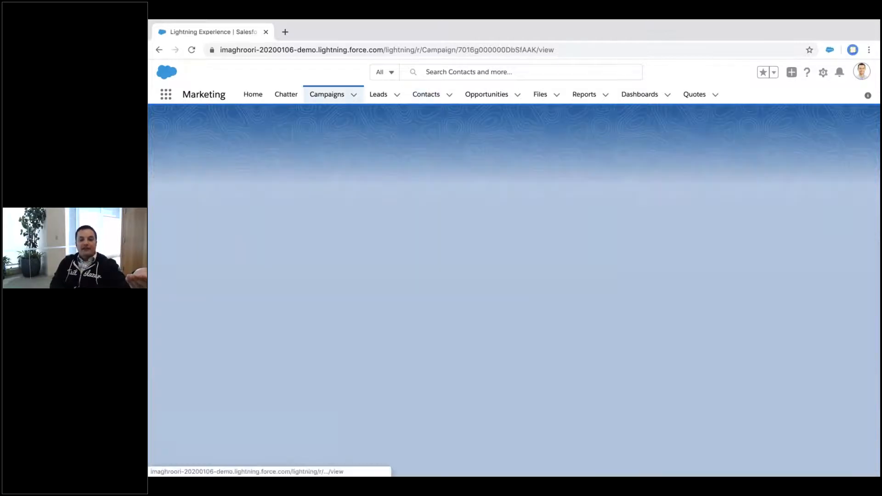
{"action": "left_click", "coordinate": [237, 204]}
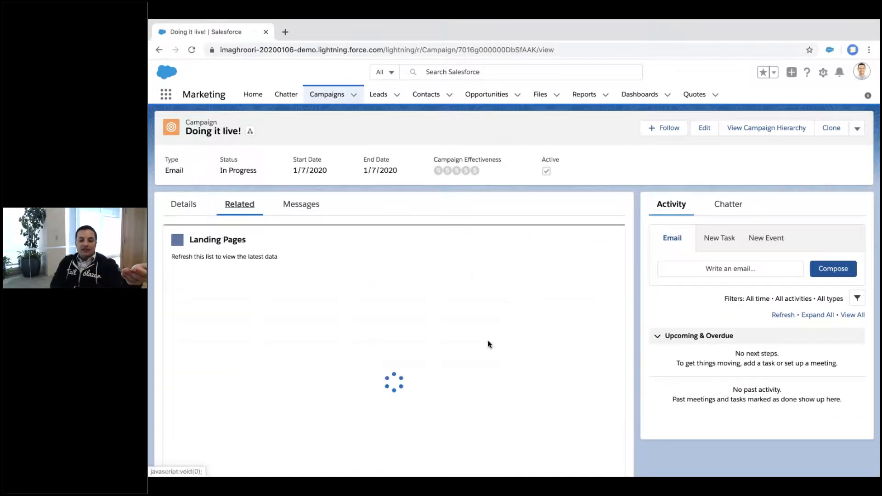
{"action": "scroll", "coordinate": [492, 338], "scroll_direction": "down", "scroll_amount": 4}
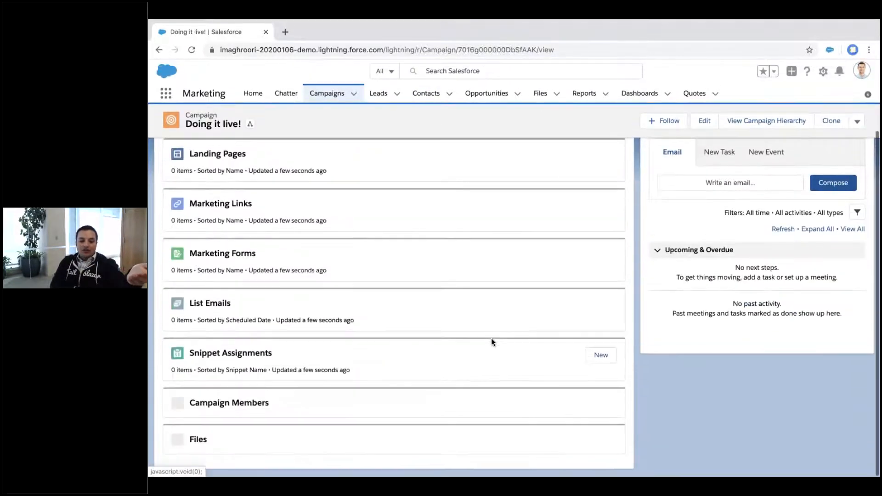
{"action": "scroll", "coordinate": [492, 338], "scroll_direction": "down", "scroll_amount": 2}
{"action": "left_click", "coordinate": [609, 237]}
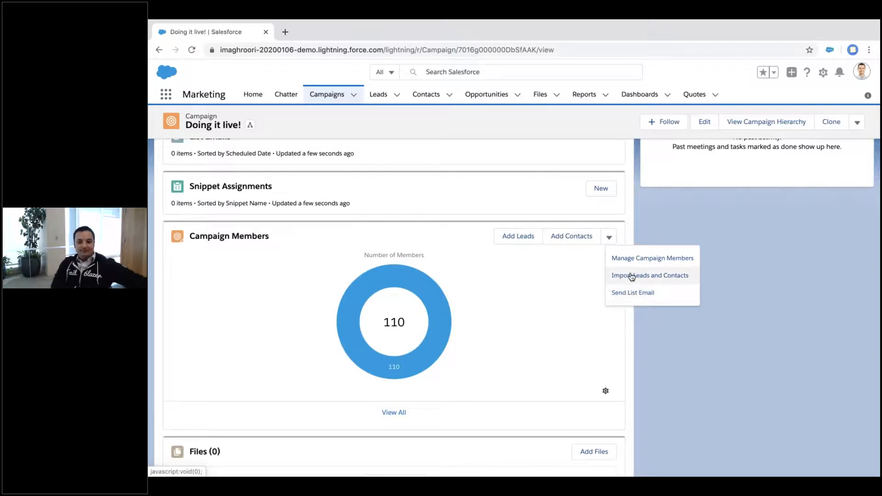
{"action": "left_click", "coordinate": [671, 238]}
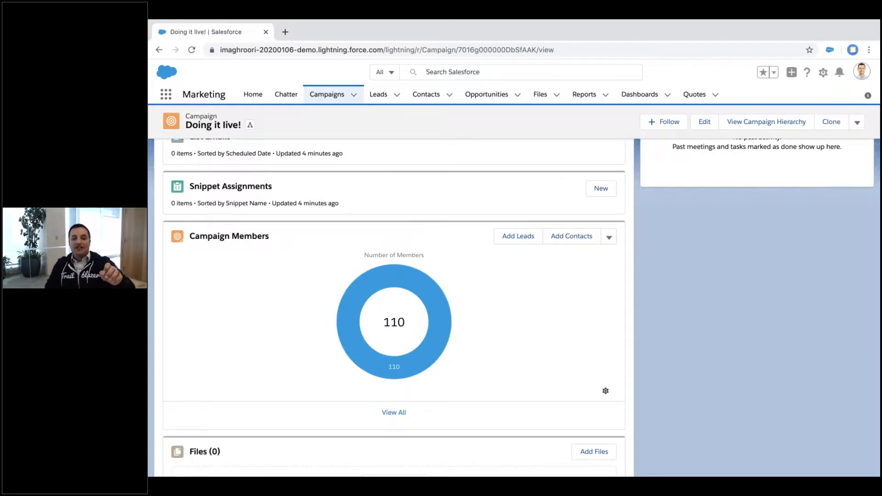
{"action": "key", "text": "ctrl+Up"}
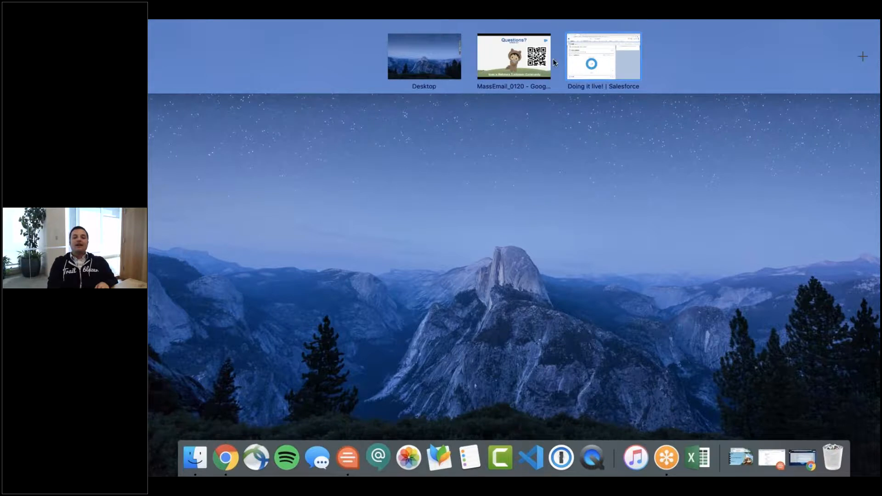
{"action": "left_click", "coordinate": [594, 64]}
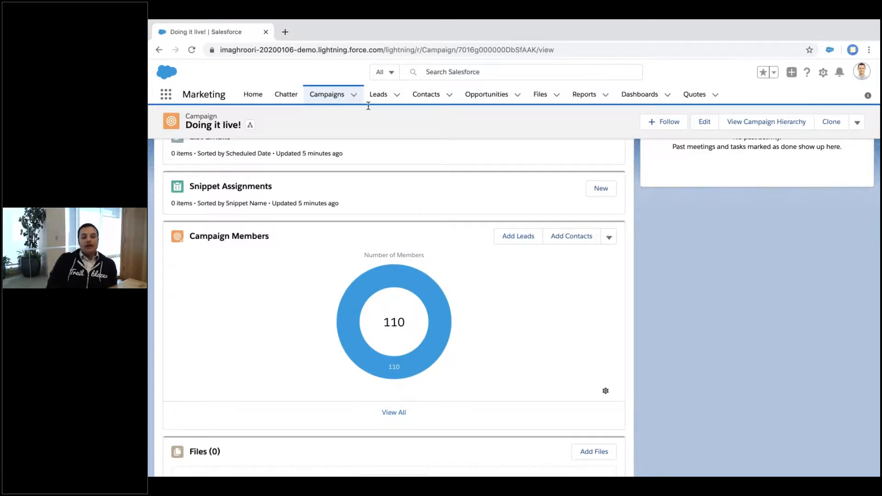
{"action": "left_click", "coordinate": [610, 242]}
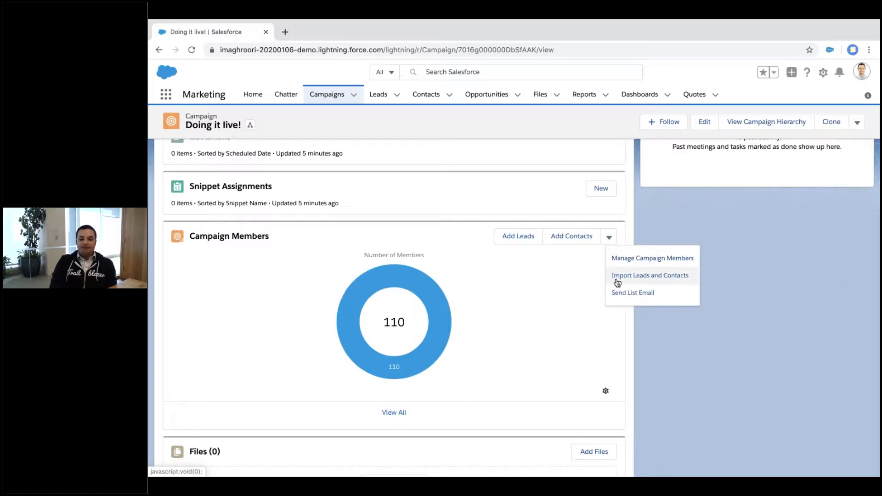
Open the lead's record and look through its details down to the system information.
{"action": "left_click", "coordinate": [378, 96]}
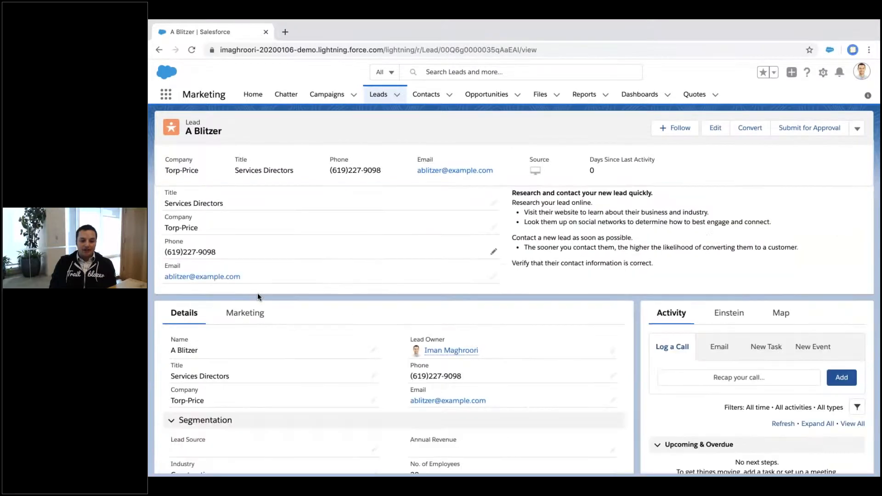
{"action": "scroll", "coordinate": [258, 297], "scroll_direction": "down", "scroll_amount": 10}
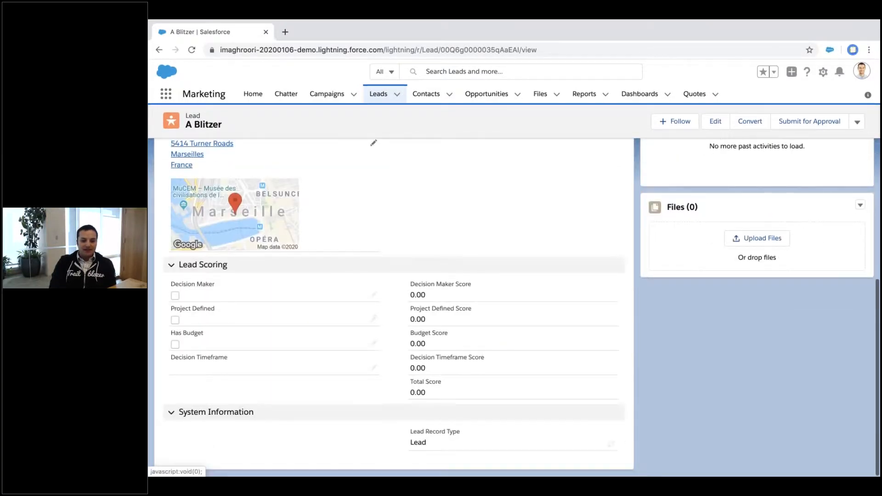
{"action": "scroll", "coordinate": [244, 326], "scroll_direction": "up", "scroll_amount": 10}
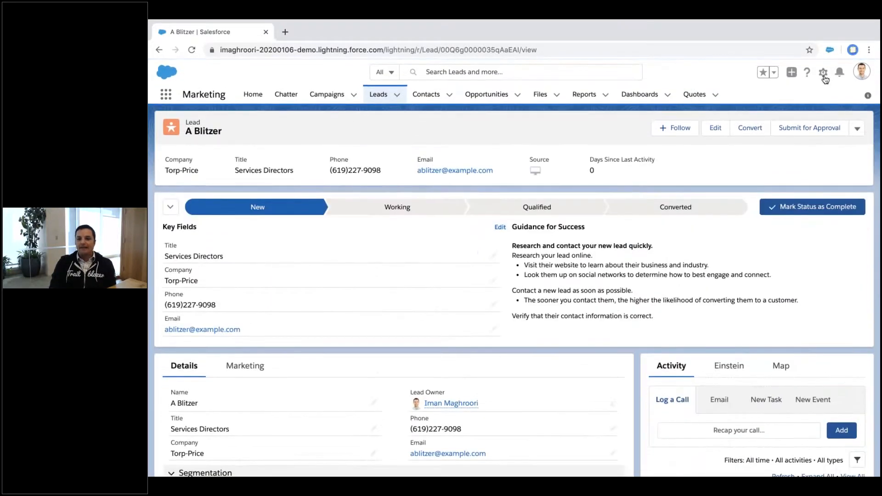
Edit the lead record page in Lightning App Builder and open the Lead page layout from its Record Detail component.
{"action": "left_click", "coordinate": [824, 74]}
{"action": "left_click", "coordinate": [765, 209]}
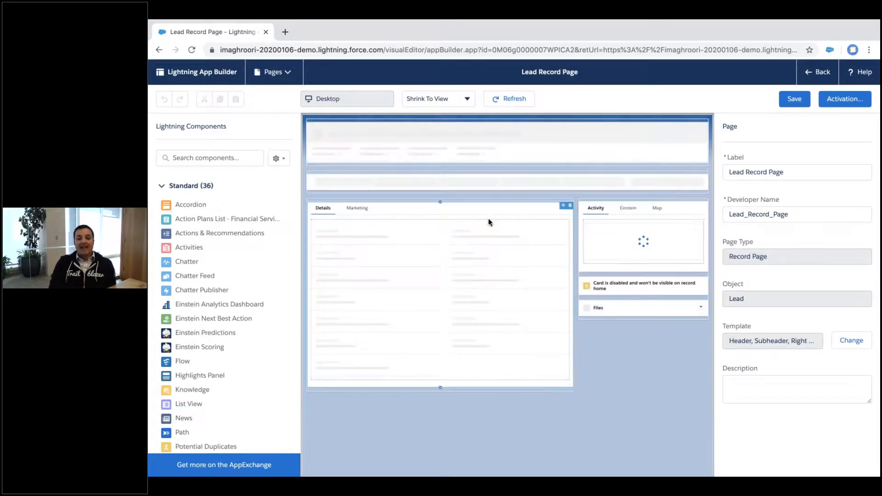
{"action": "left_click", "coordinate": [476, 243]}
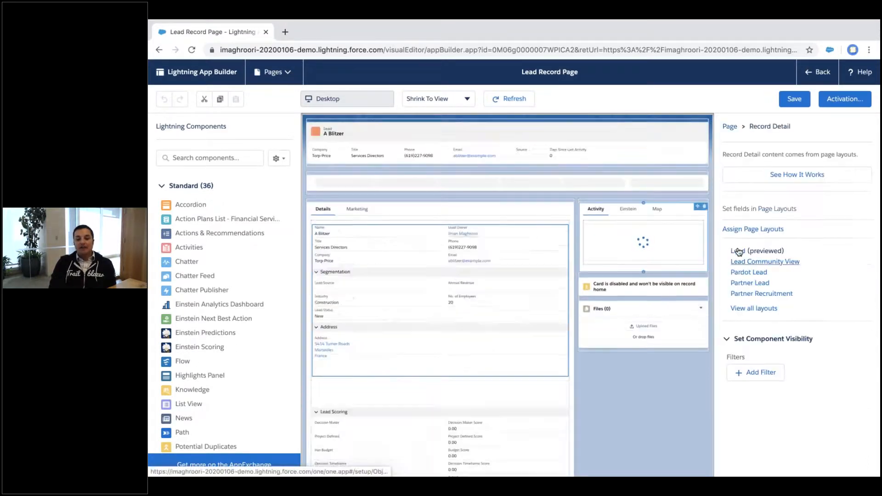
{"action": "left_click", "coordinate": [738, 251]}
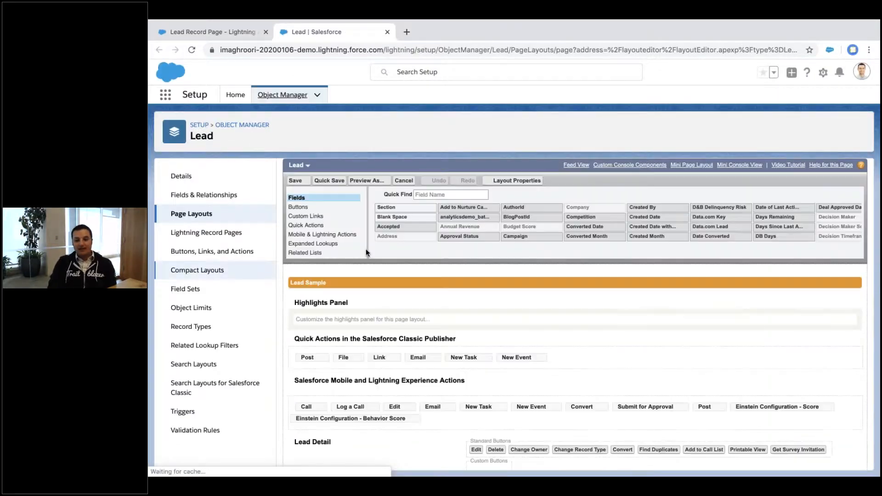
Find the Email Opt Out field, add it beneath Company in the Lead Information section of the page layout, and save the layout.
{"action": "left_click", "coordinate": [433, 196]}
{"action": "type", "text": "email"}
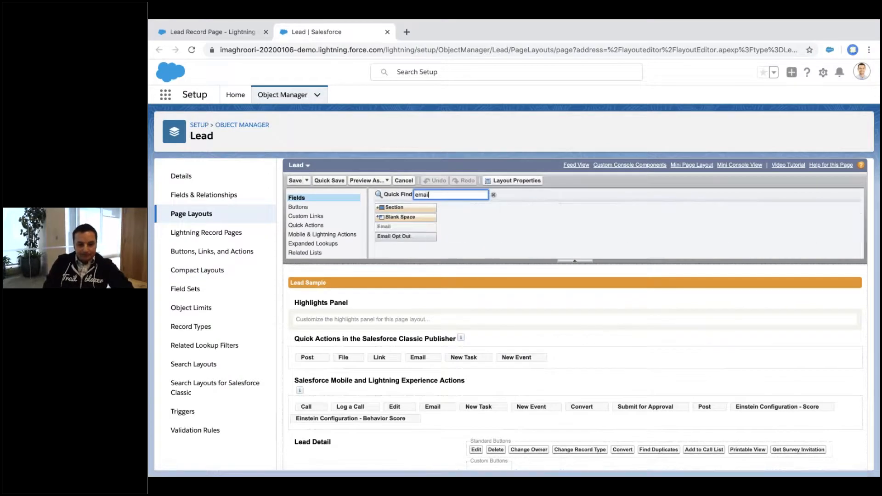
{"action": "left_click_drag", "start_coordinate": [418, 284], "coordinate": [421, 364]}
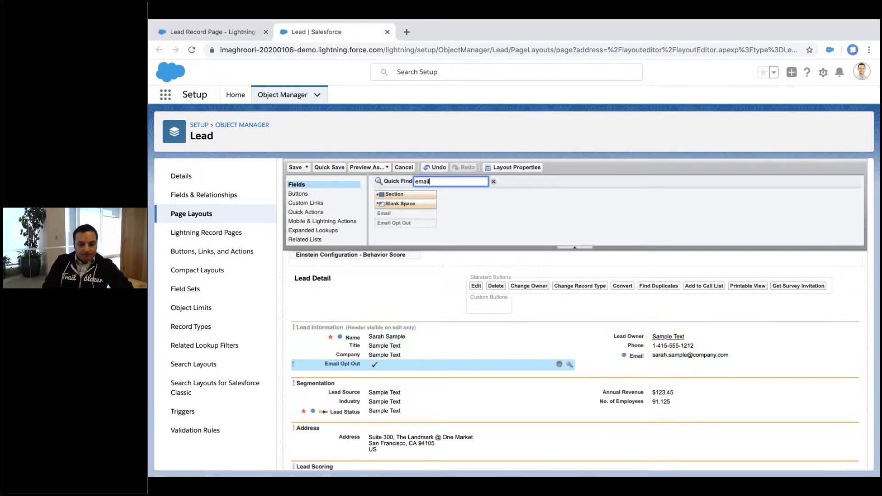
{"action": "left_click", "coordinate": [327, 167]}
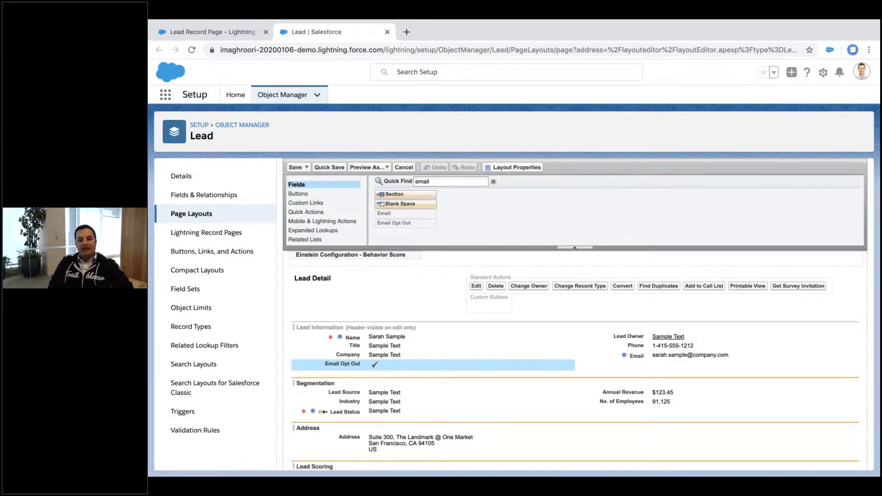
Return to the lead's record, enable Email Opt Out in its details, and save the change.
{"action": "left_click", "coordinate": [387, 32]}
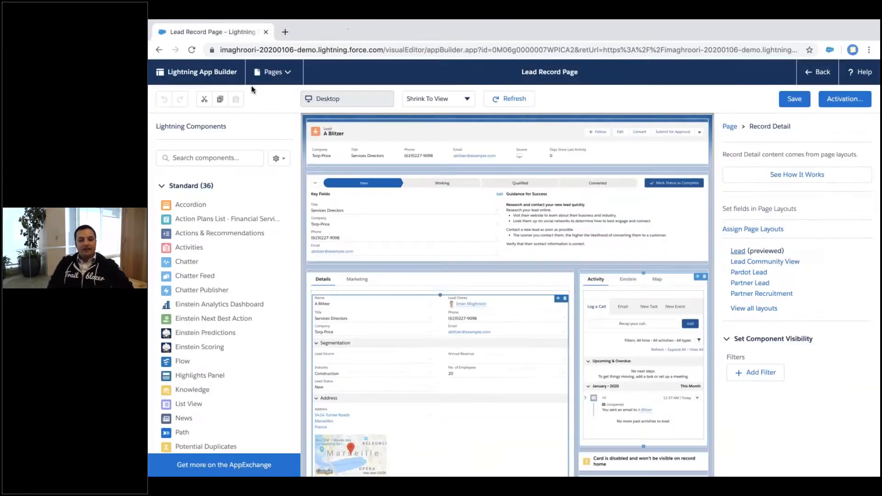
{"action": "left_click", "coordinate": [818, 72]}
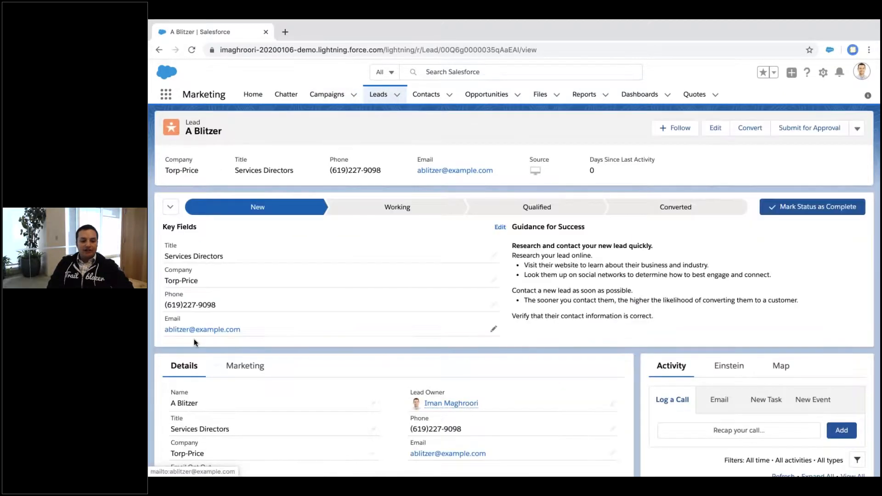
{"action": "scroll", "coordinate": [175, 369], "scroll_direction": "down", "scroll_amount": 3}
{"action": "double_click", "coordinate": [175, 369]}
{"action": "left_click", "coordinate": [183, 366]}
{"action": "left_click", "coordinate": [414, 459]}
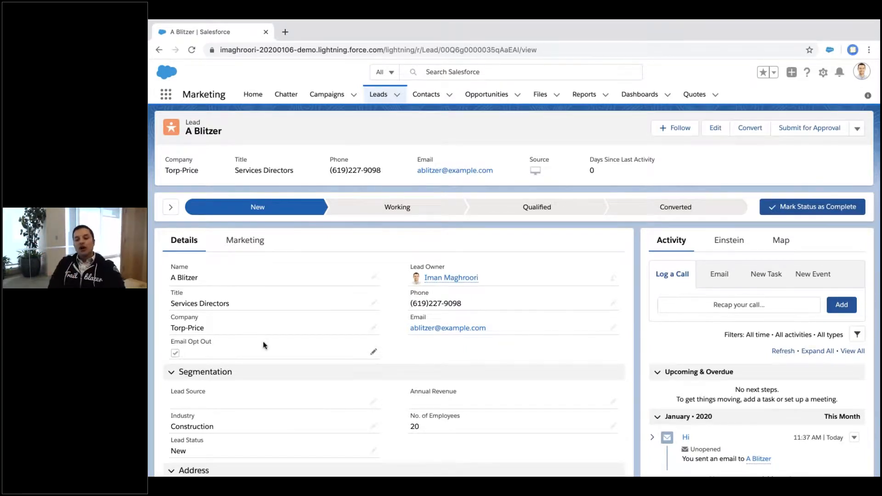
Start an email to the opted-out lead and highlight the notice about commercial email.
{"action": "left_click", "coordinate": [713, 283]}
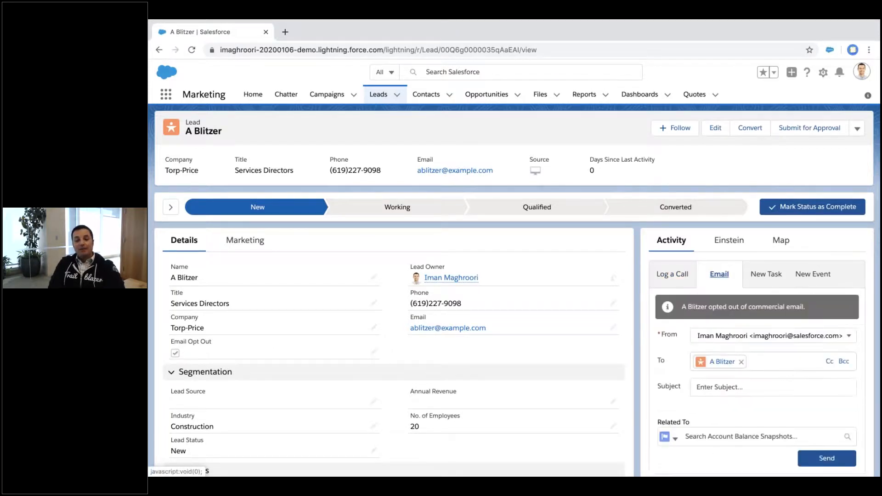
{"action": "left_click_drag", "start_coordinate": [682, 306], "coordinate": [803, 307]}
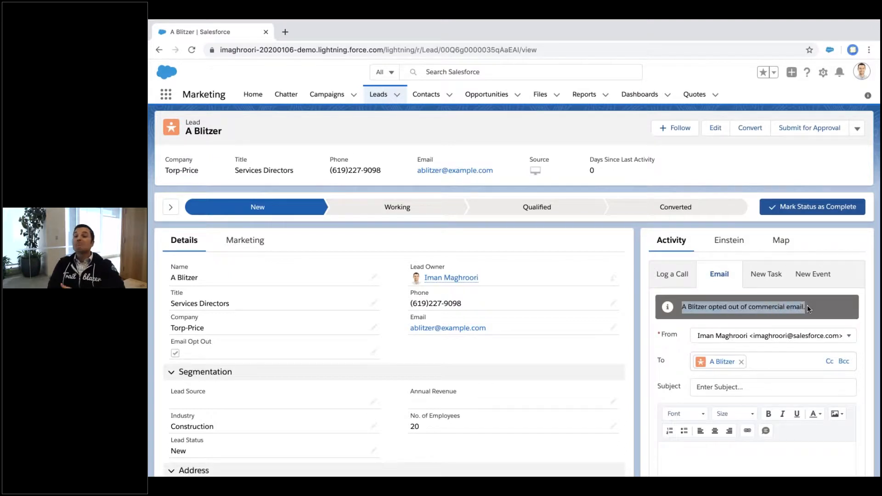
Try "Your bill's late." as the email body, undo it, and highlight the opt-out notice again.
{"action": "scroll", "coordinate": [781, 390], "scroll_direction": "down", "scroll_amount": 2}
{"action": "left_click", "coordinate": [777, 358]}
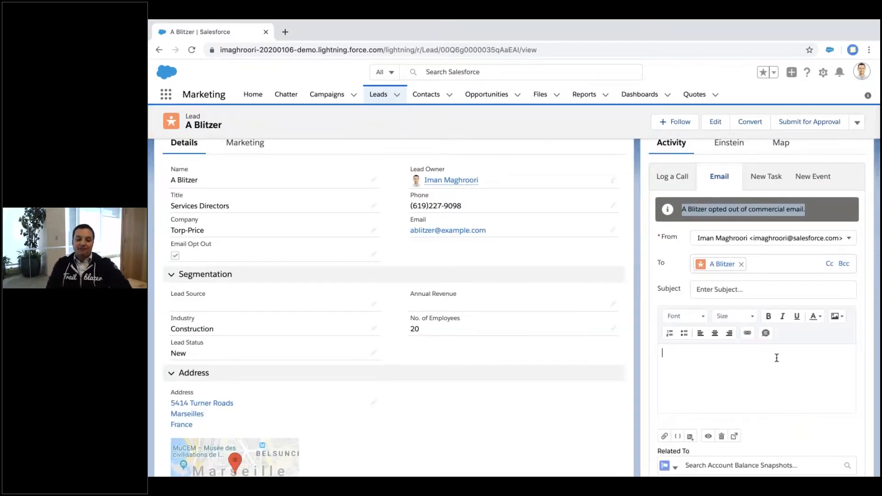
{"action": "type", "text": "Your bill's late."}
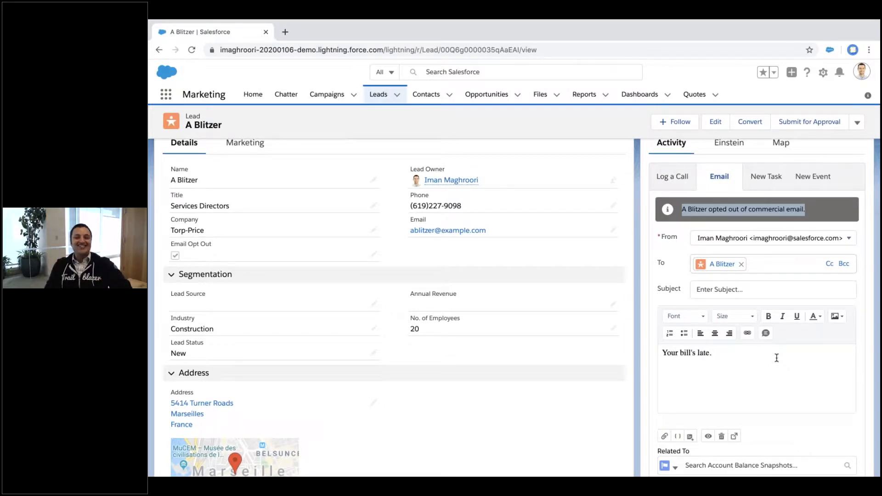
{"action": "key", "text": "ctrl+z"}
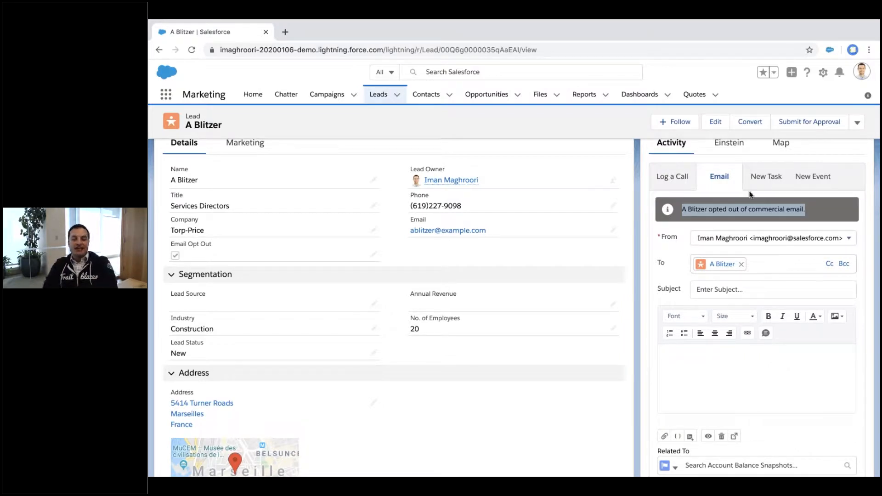
{"action": "left_click_drag", "start_coordinate": [687, 210], "coordinate": [825, 206]}
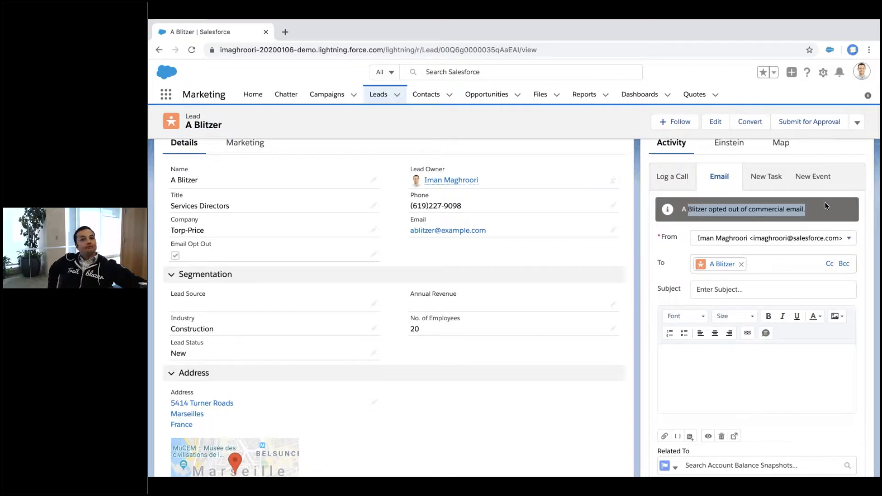
{"action": "left_click", "coordinate": [582, 282]}
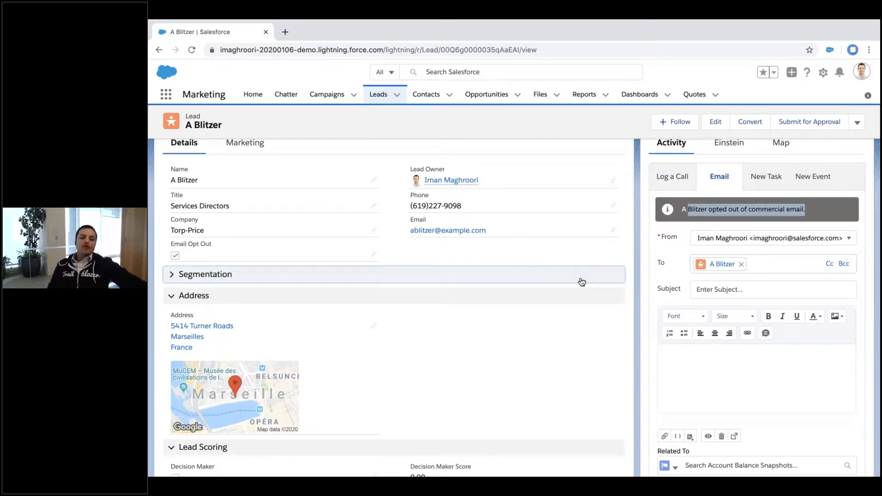
Open the "Haven Enterprises - Services - 115K" opportunity and show its contact roles.
{"action": "left_click", "coordinate": [484, 102]}
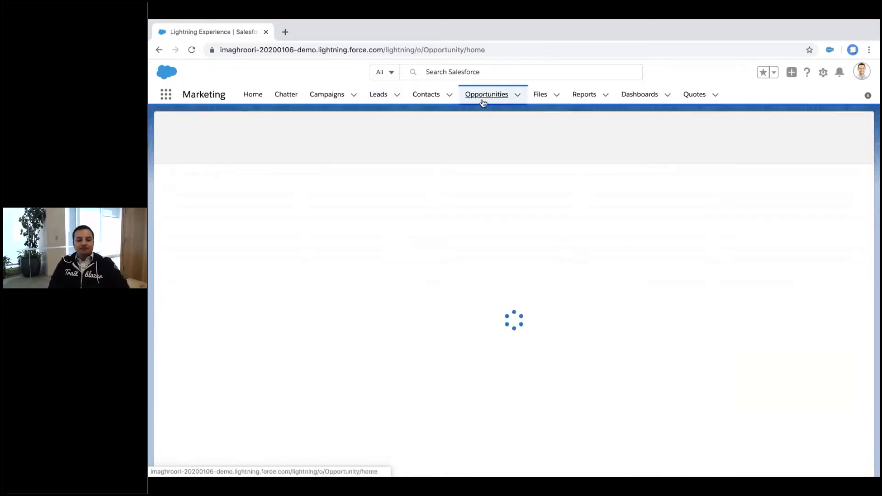
{"action": "left_click", "coordinate": [203, 189]}
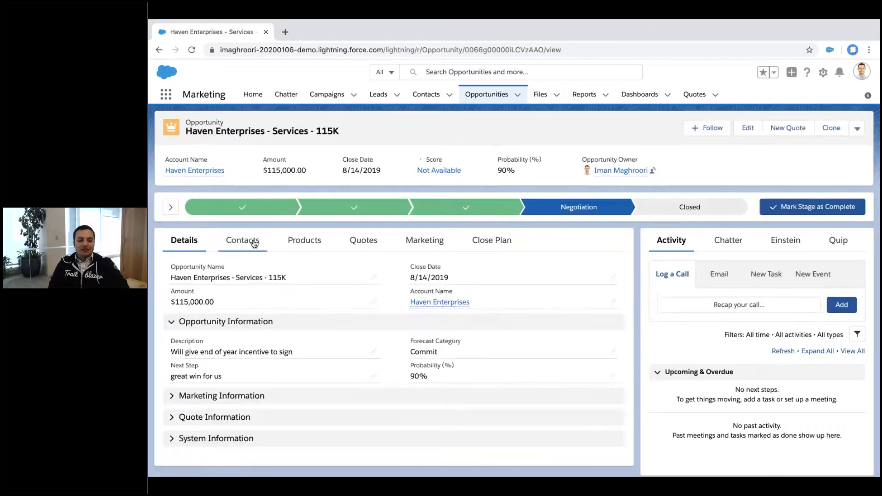
{"action": "left_click", "coordinate": [246, 241]}
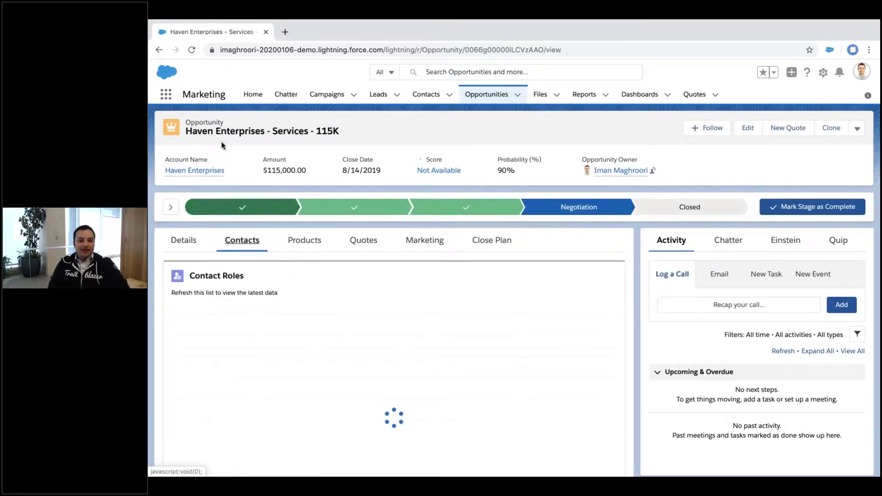
{"action": "scroll", "coordinate": [374, 123], "scroll_direction": "down", "scroll_amount": 1}
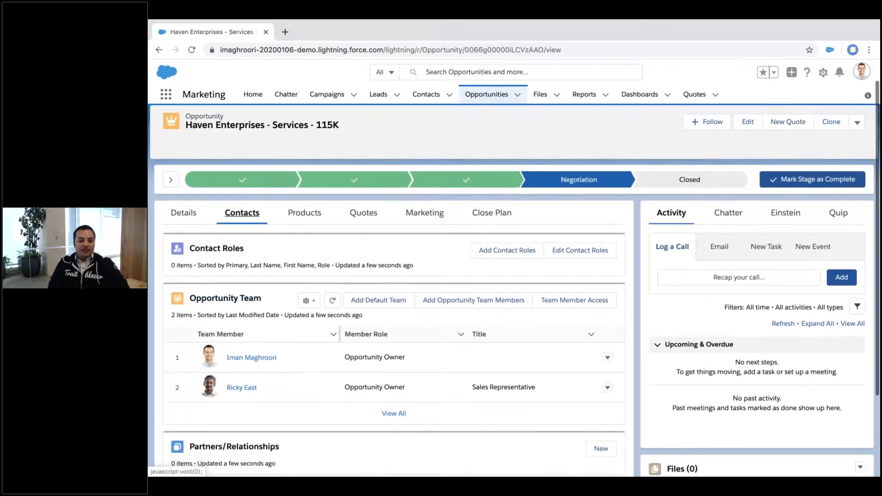
Add the Haven Enterprises contact to the opportunity's contact roles as Decision Maker and save.
{"action": "left_click", "coordinate": [483, 255]}
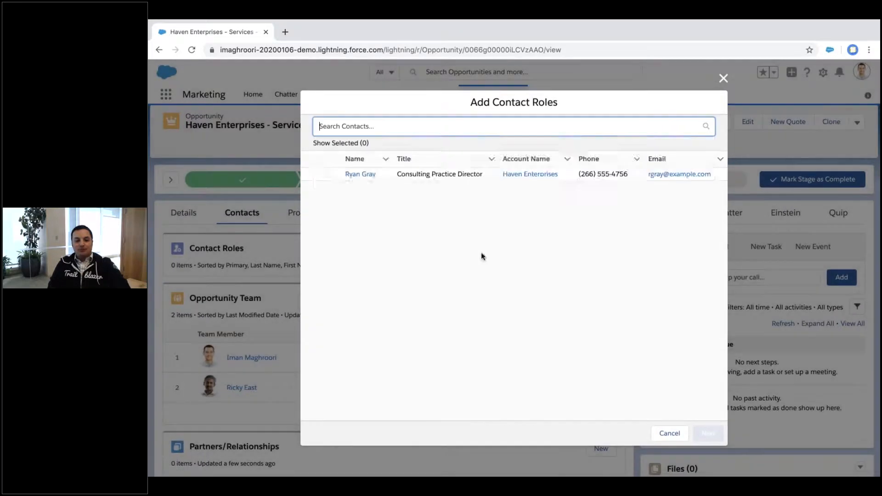
{"action": "left_click", "coordinate": [346, 244]}
{"action": "left_click", "coordinate": [325, 174]}
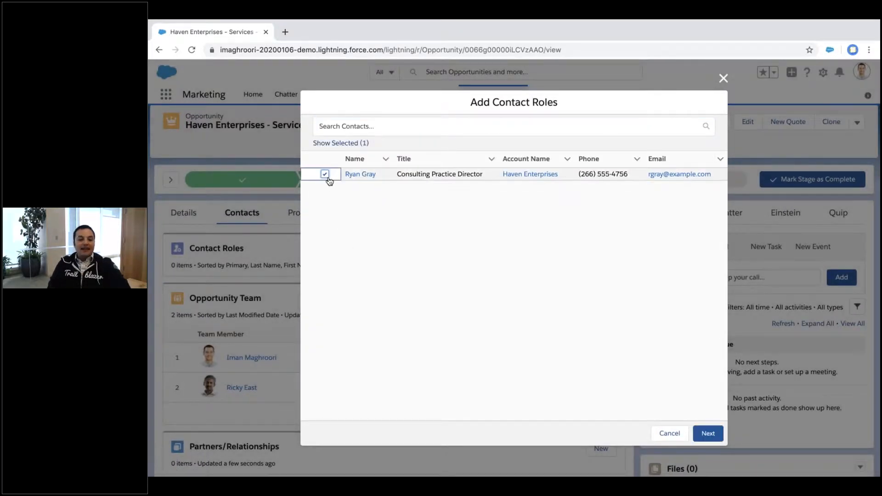
{"action": "left_click", "coordinate": [708, 433]}
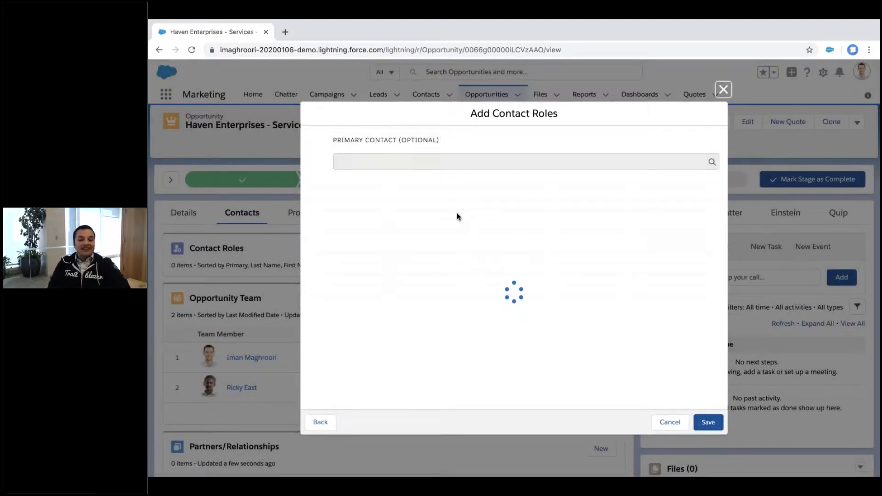
{"action": "left_click", "coordinate": [570, 207]}
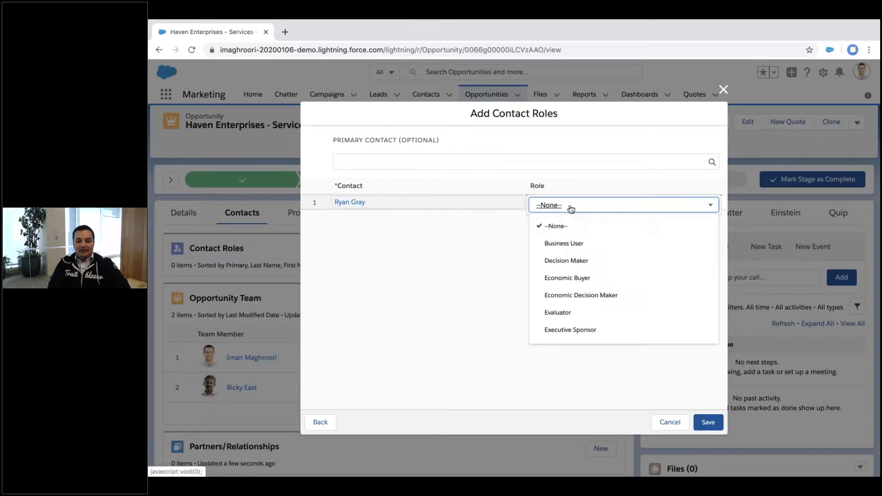
{"action": "left_click", "coordinate": [568, 261]}
{"action": "left_click", "coordinate": [708, 422]}
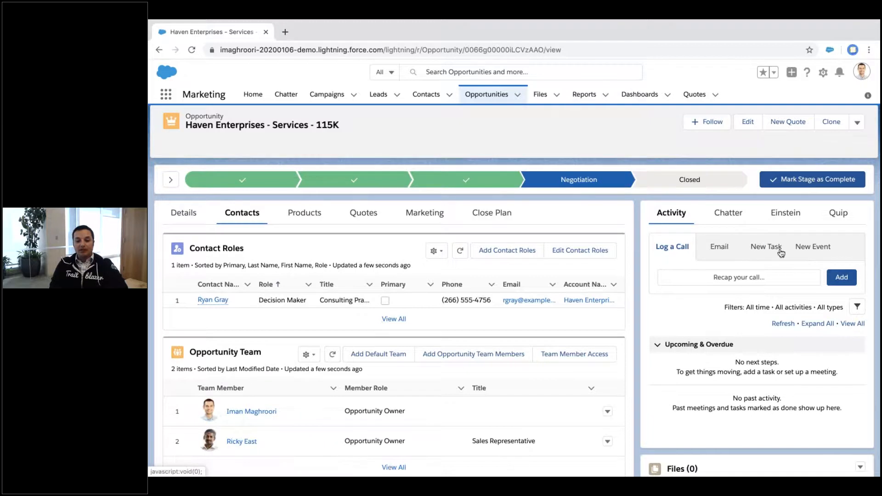
Start an email from the opportunity and address it to the Decision Maker contact.
{"action": "left_click", "coordinate": [730, 248]}
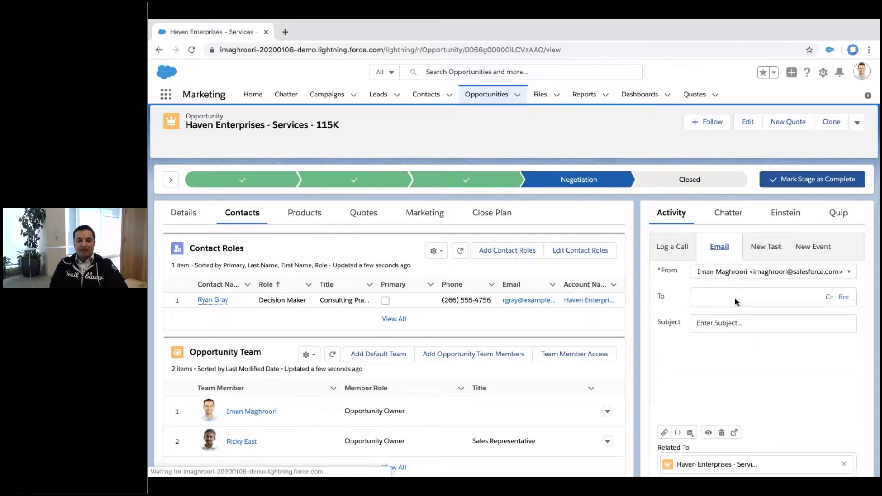
{"action": "left_click", "coordinate": [736, 302]}
{"action": "type", "text": "ryan"}
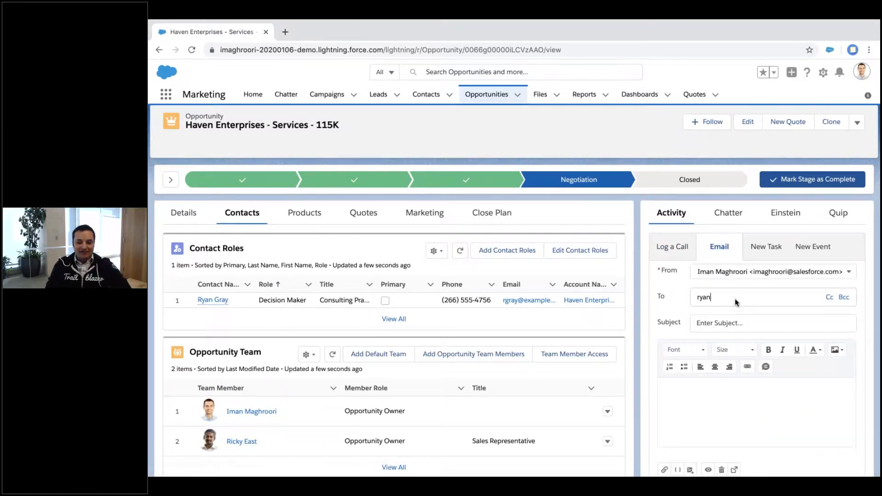
{"action": "key", "text": "Return"}
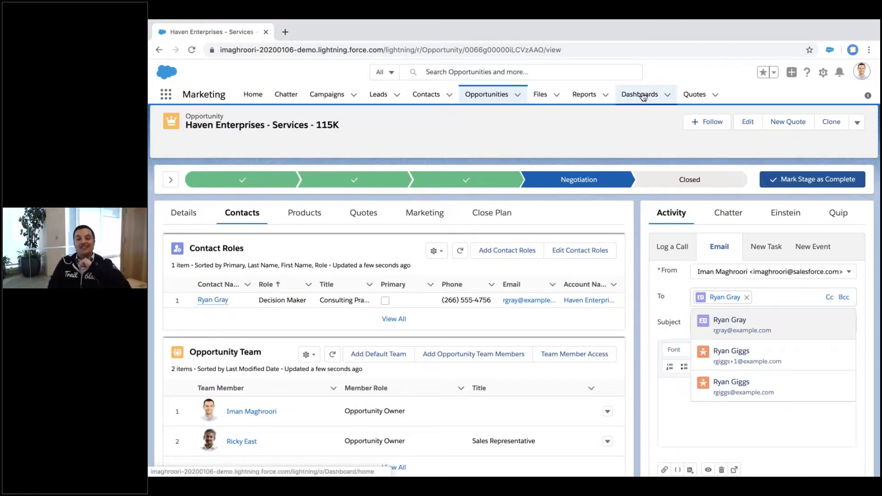
Start a new report, search the report types for "contact", and continue to an Accounts report.
{"action": "left_click", "coordinate": [588, 97]}
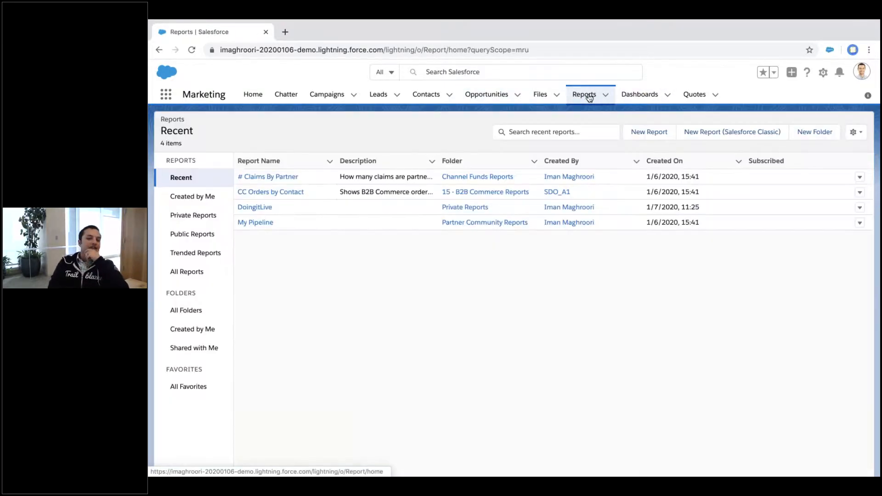
{"action": "left_click", "coordinate": [648, 132]}
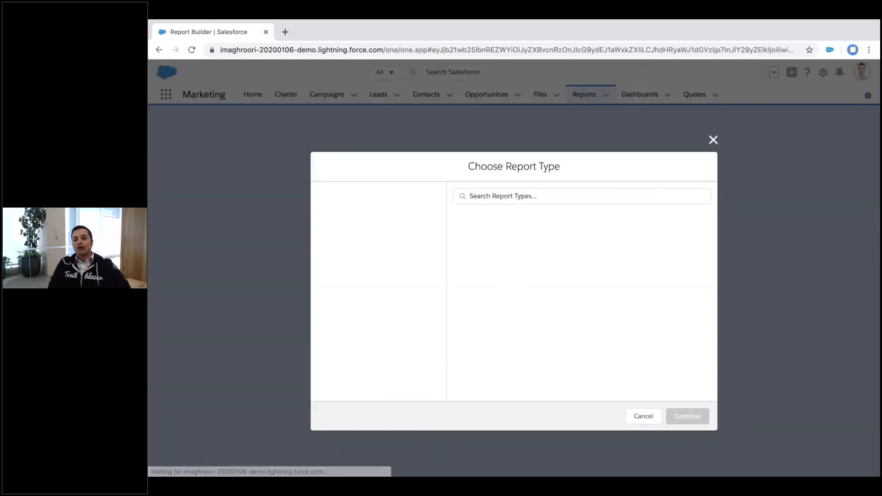
{"action": "type", "text": "conat"}
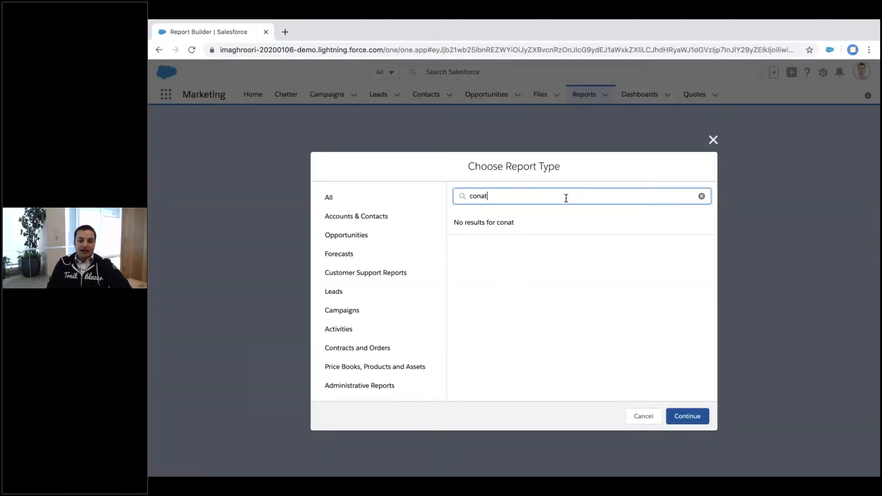
{"action": "key", "text": "BackSpace"}
{"action": "type", "text": "ct"}
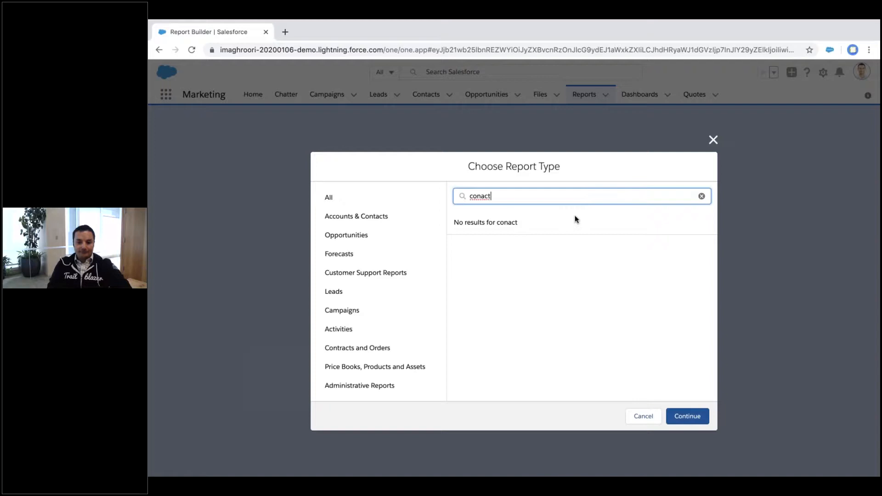
{"action": "type", "text": "t"}
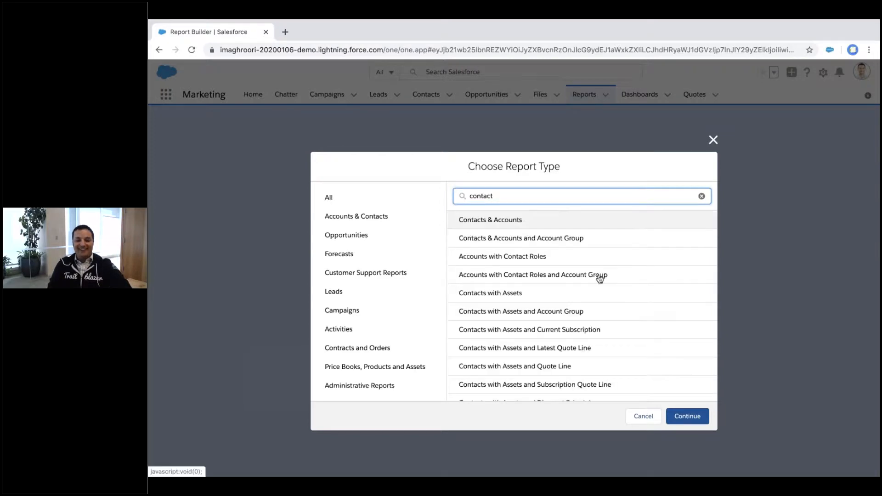
{"action": "left_click", "coordinate": [689, 413]}
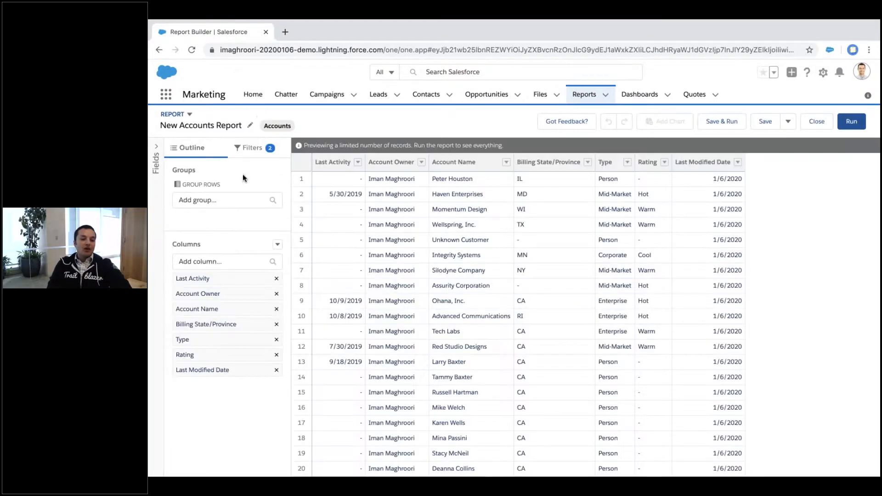
Set the Accounts report to show all accounts and inspect its Created Date filter.
{"action": "left_click", "coordinate": [193, 213]}
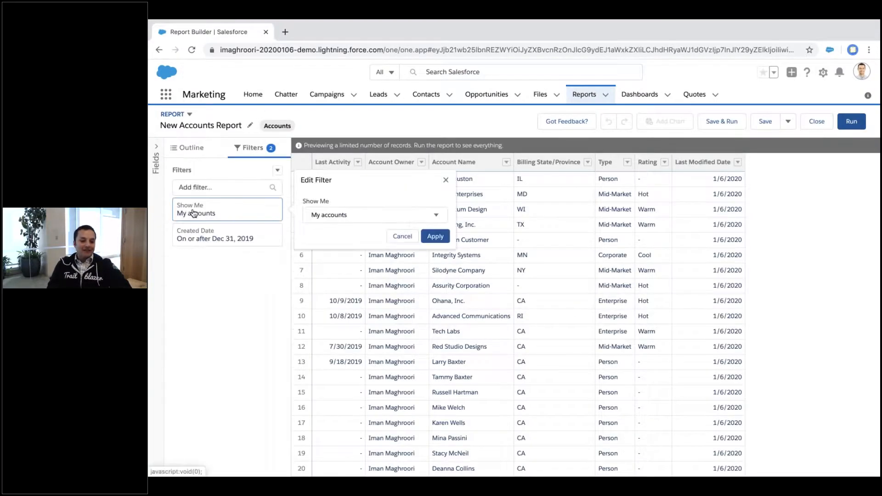
{"action": "left_click", "coordinate": [336, 217]}
{"action": "scroll", "coordinate": [341, 242], "scroll_direction": "down", "scroll_amount": 1}
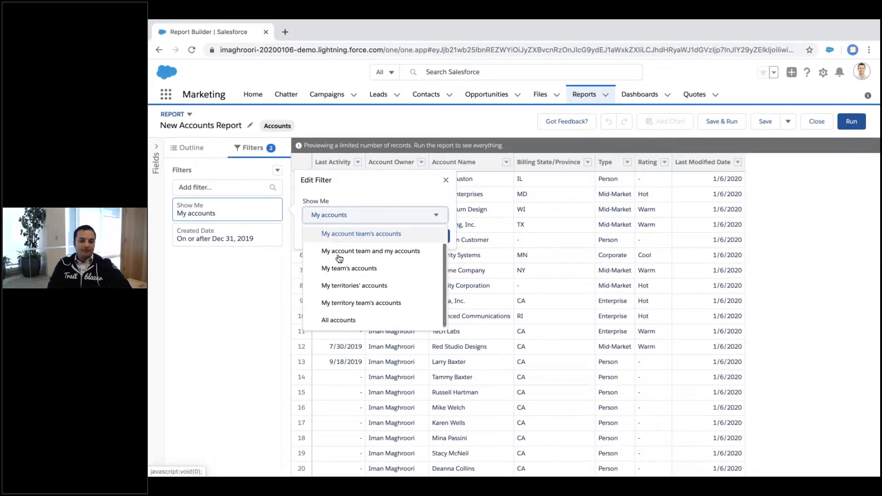
{"action": "left_click", "coordinate": [338, 319]}
{"action": "left_click", "coordinate": [210, 267]}
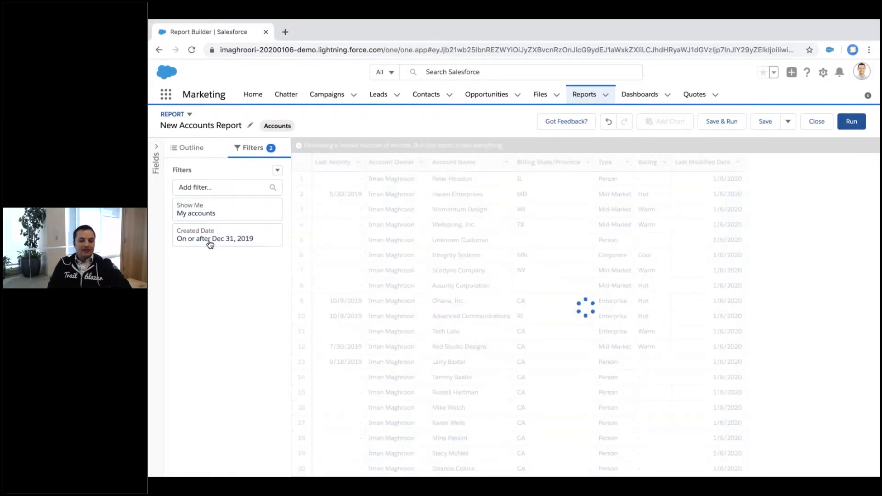
{"action": "left_click", "coordinate": [244, 238]}
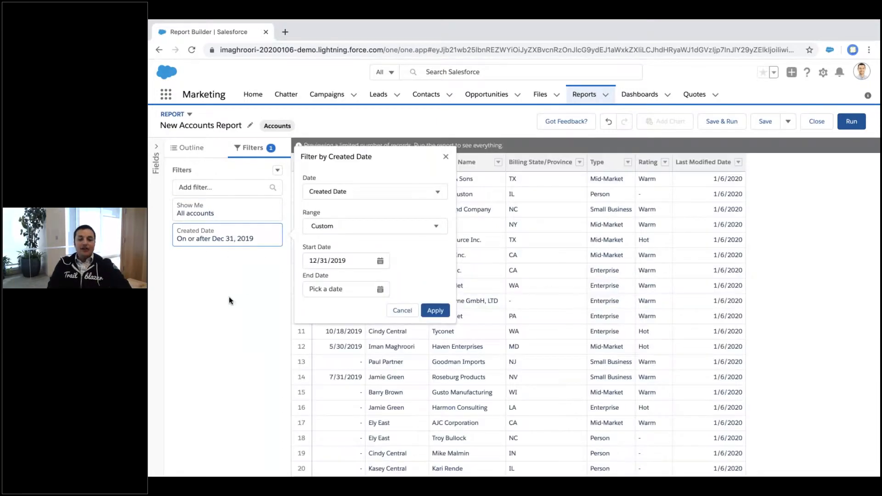
{"action": "left_click", "coordinate": [229, 297]}
Try a cross filter for accounts with a secondary object, cancel it, and discard the unsaved Accounts report.
{"action": "left_click", "coordinate": [277, 170]}
{"action": "left_click", "coordinate": [263, 204]}
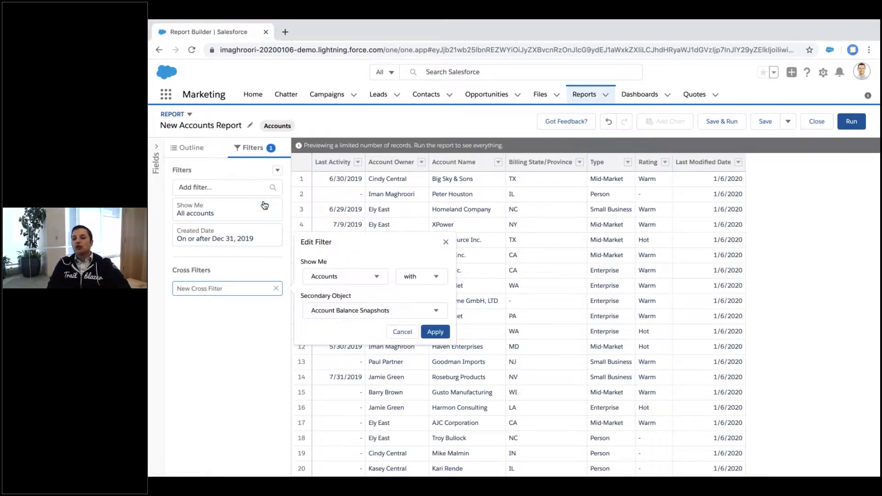
{"action": "left_click", "coordinate": [326, 276]}
{"action": "left_click", "coordinate": [329, 281]}
{"action": "left_click", "coordinate": [402, 278]}
{"action": "left_click", "coordinate": [358, 310]}
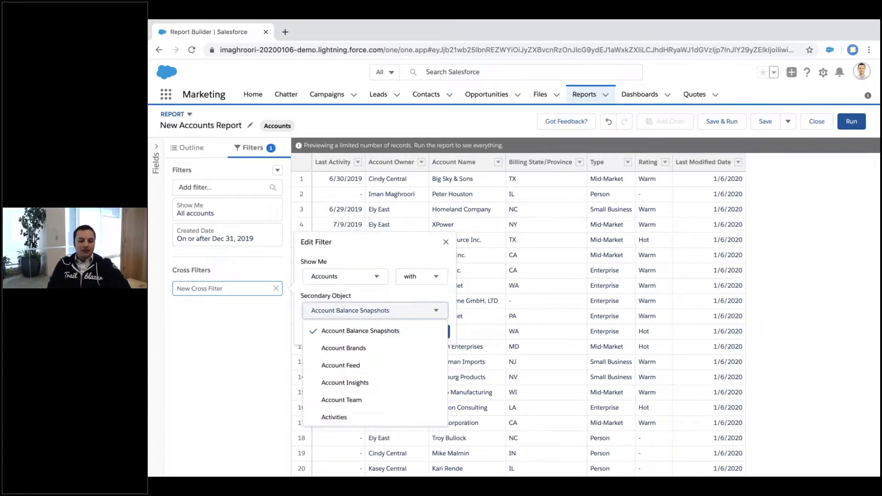
{"action": "left_click", "coordinate": [362, 277]}
{"action": "left_click", "coordinate": [403, 332]}
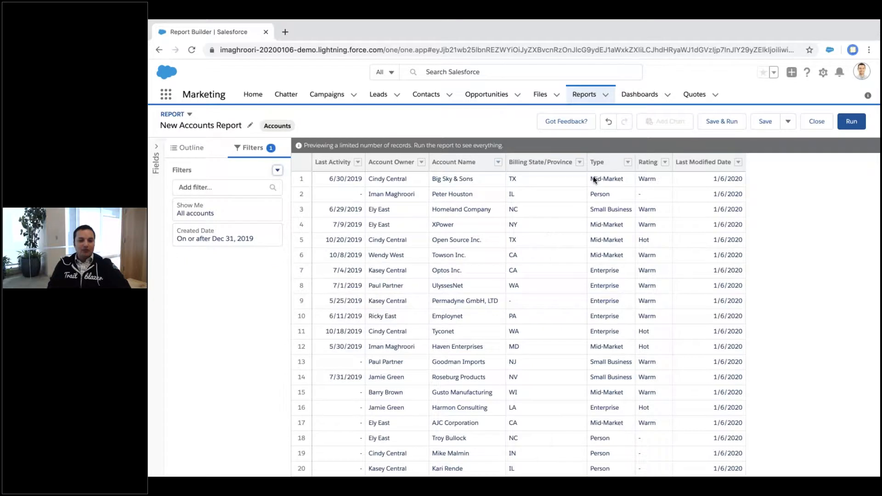
{"action": "left_click", "coordinate": [585, 94]}
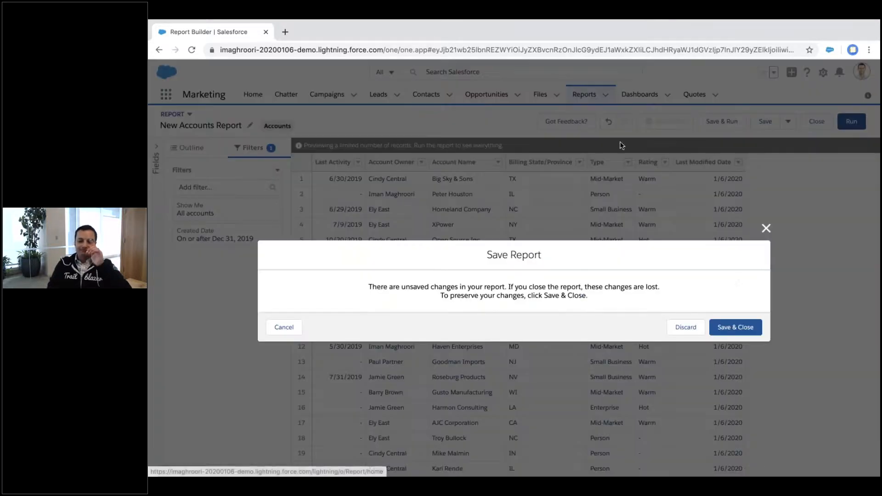
{"action": "left_click", "coordinate": [686, 326]}
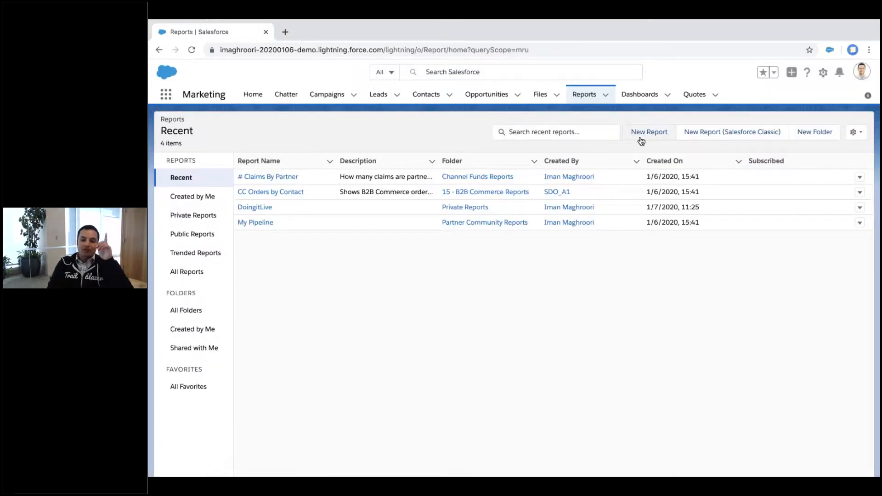
Start a new report and look through the report types matching "contact".
{"action": "left_click", "coordinate": [649, 132]}
{"action": "left_click", "coordinate": [553, 196]}
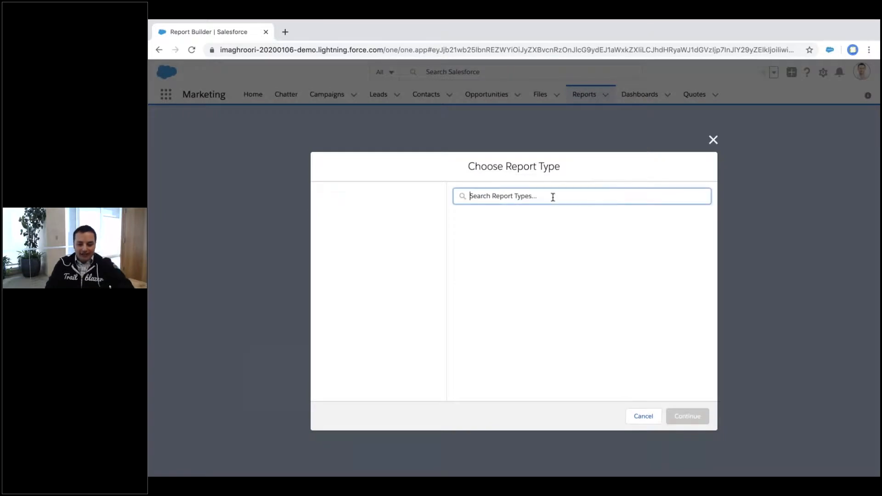
{"action": "type", "text": "contact"}
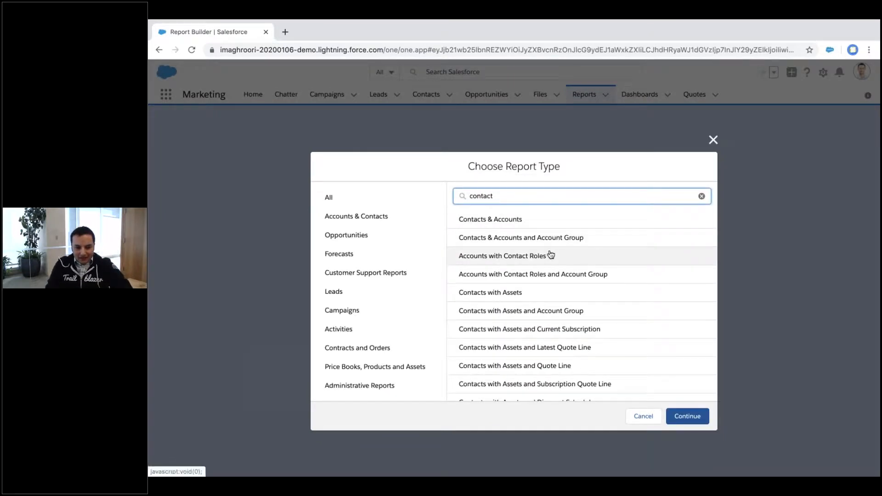
{"action": "scroll", "coordinate": [551, 254], "scroll_direction": "down", "scroll_amount": 1}
{"action": "scroll", "coordinate": [551, 254], "scroll_direction": "down", "scroll_amount": 5}
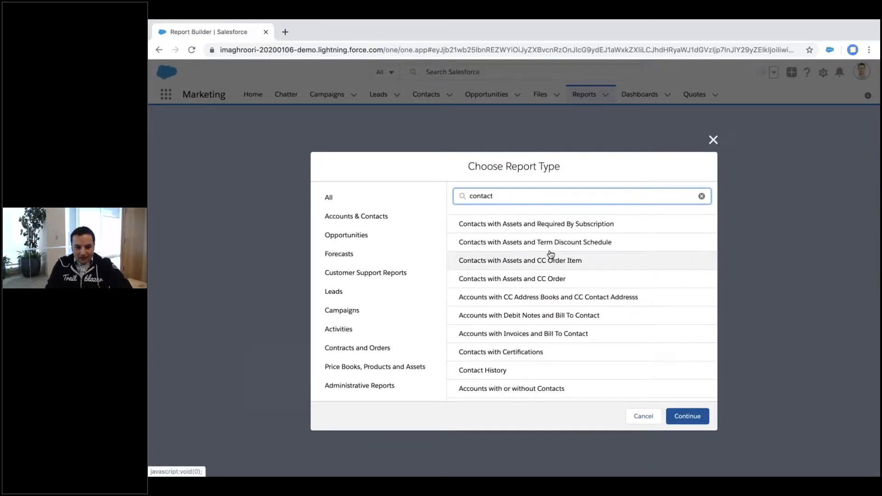
{"action": "scroll", "coordinate": [551, 255], "scroll_direction": "down", "scroll_amount": 4}
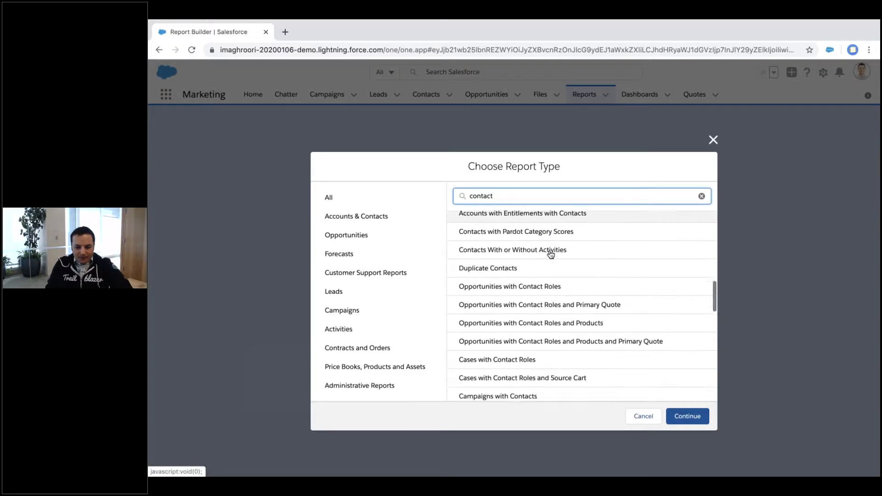
{"action": "scroll", "coordinate": [551, 254], "scroll_direction": "down", "scroll_amount": 1}
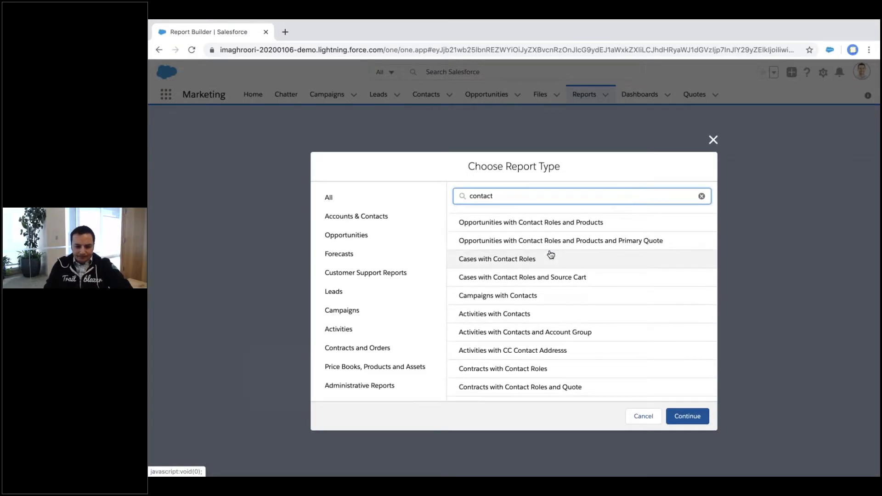
{"action": "scroll", "coordinate": [551, 254], "scroll_direction": "down", "scroll_amount": 1}
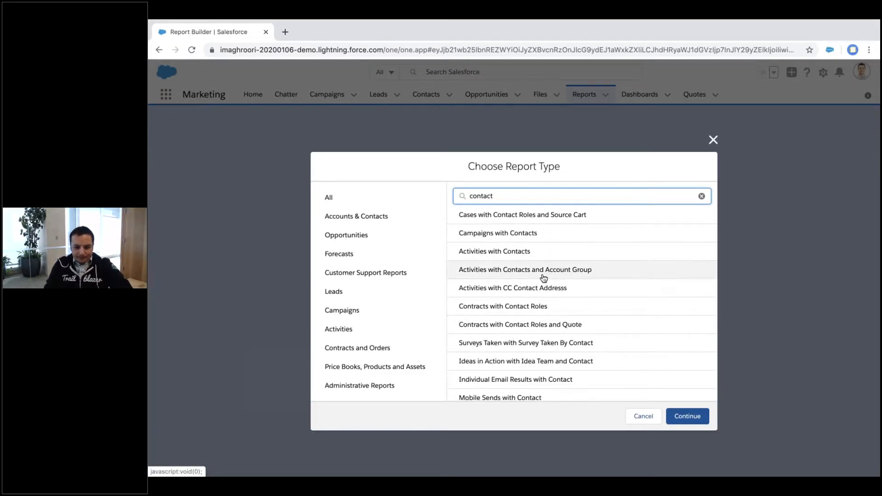
{"action": "scroll", "coordinate": [543, 278], "scroll_direction": "down", "scroll_amount": 1}
{"action": "scroll", "coordinate": [543, 277], "scroll_direction": "down", "scroll_amount": 1}
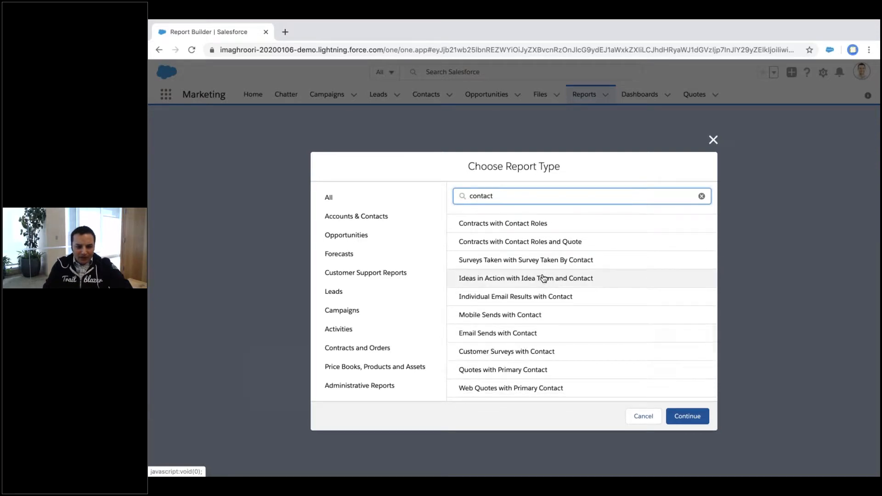
Refine the report type search to "contacts" and continue with Contacts & Accounts.
{"action": "type", "text": "s"}
{"action": "scroll", "coordinate": [533, 297], "scroll_direction": "up", "scroll_amount": 3}
{"action": "scroll", "coordinate": [534, 297], "scroll_direction": "up", "scroll_amount": 4}
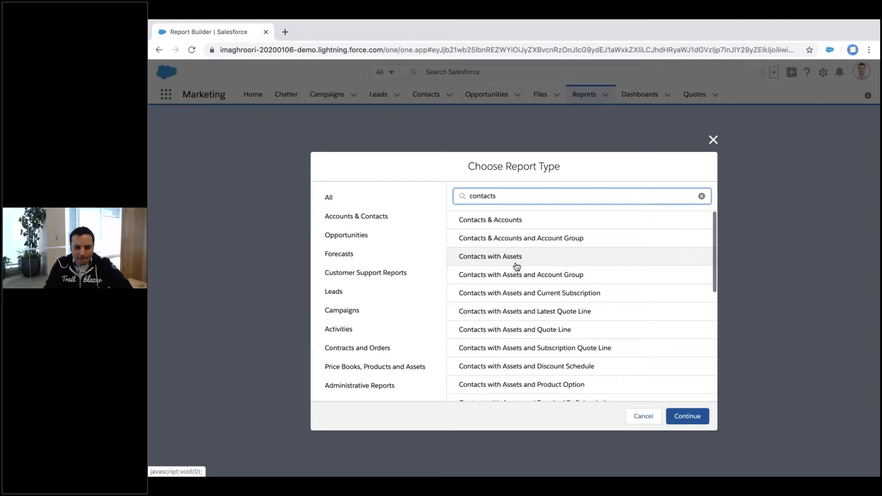
{"action": "left_click", "coordinate": [511, 222]}
{"action": "left_click", "coordinate": [688, 417]}
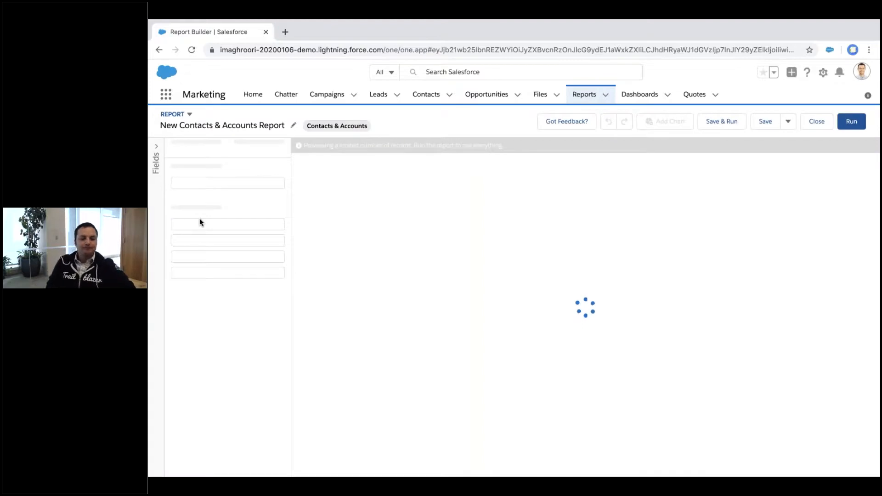
Add a cross filter to the report showing Contacts with Opportunities.
{"action": "left_click", "coordinate": [264, 152]}
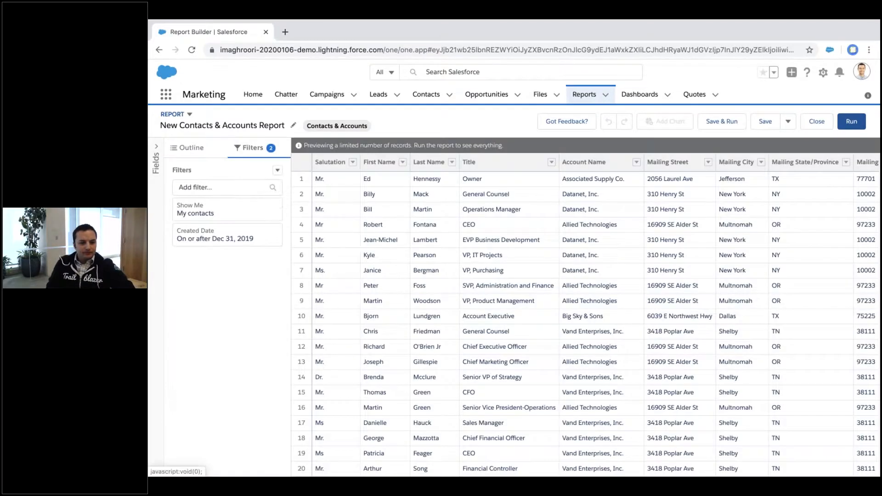
{"action": "left_click", "coordinate": [277, 172]}
{"action": "left_click", "coordinate": [253, 203]}
{"action": "left_click", "coordinate": [377, 277]}
{"action": "left_click", "coordinate": [410, 261]}
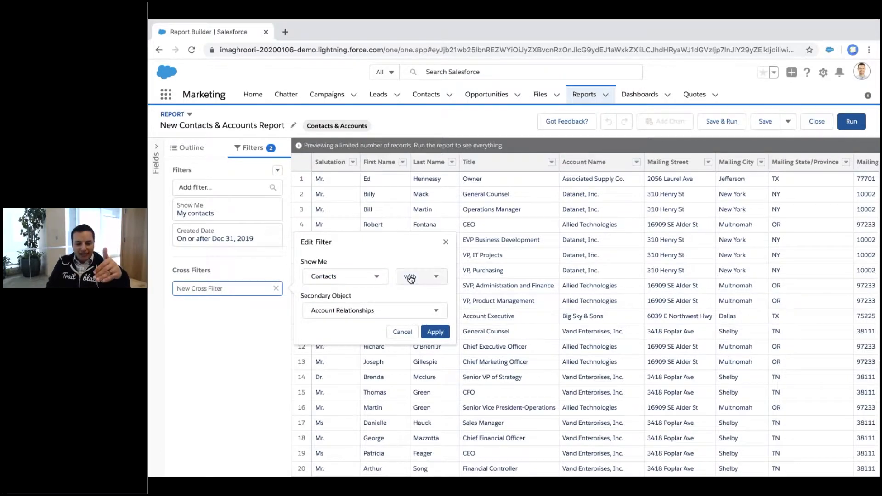
{"action": "left_click", "coordinate": [400, 311]}
{"action": "scroll", "coordinate": [401, 348], "scroll_direction": "down", "scroll_amount": 5}
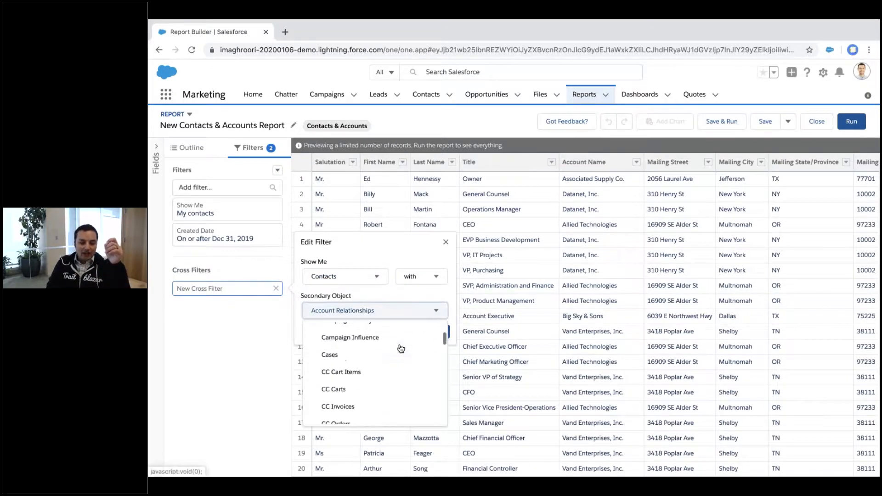
{"action": "scroll", "coordinate": [401, 349], "scroll_direction": "down", "scroll_amount": 6}
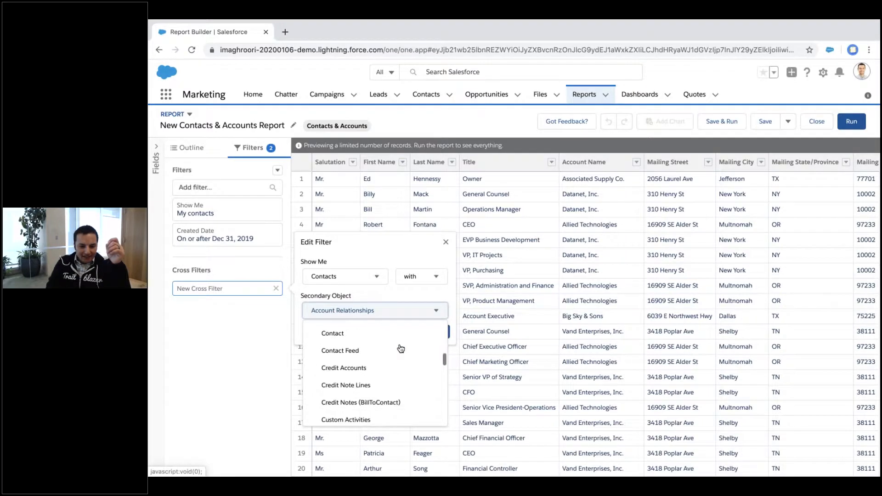
{"action": "scroll", "coordinate": [402, 348], "scroll_direction": "down", "scroll_amount": 8}
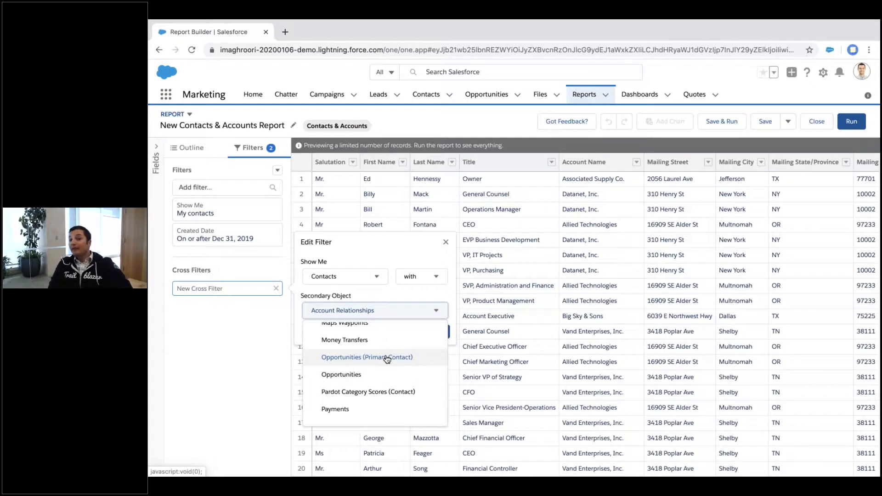
{"action": "left_click", "coordinate": [388, 374]}
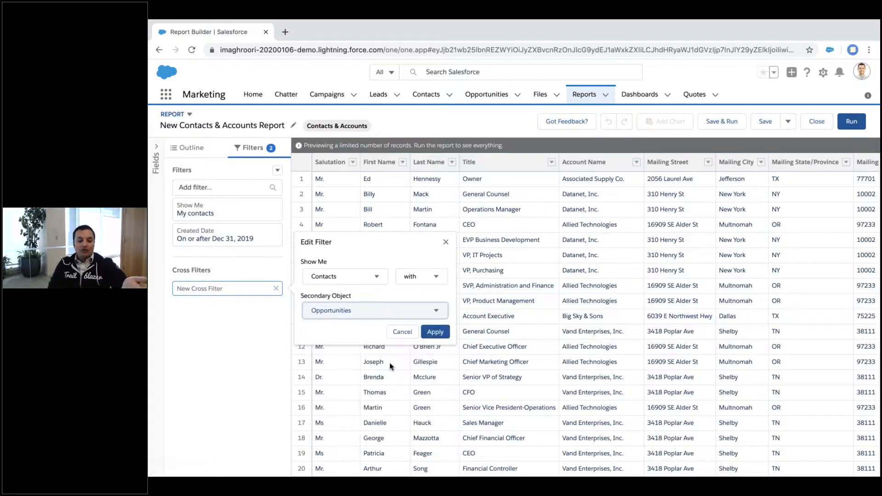
{"action": "left_click", "coordinate": [423, 337]}
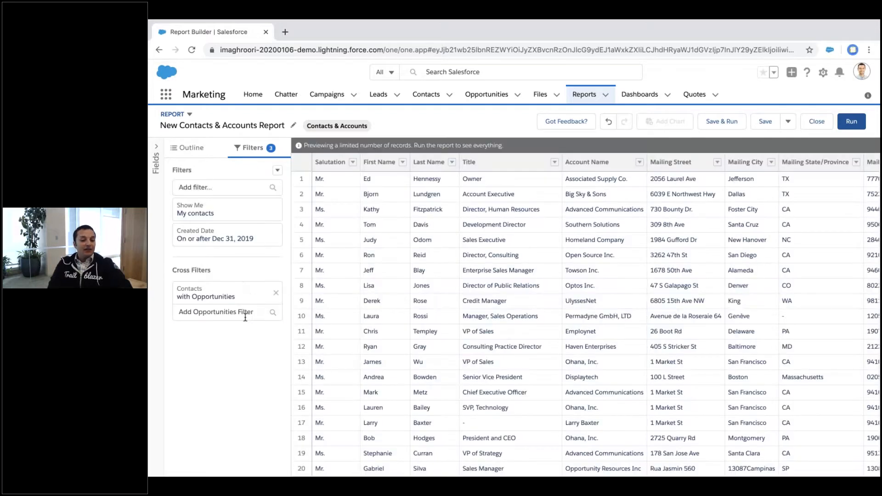
Add an opportunities sub-filter to the cross filter where Role equals Decision Maker.
{"action": "left_click", "coordinate": [245, 314]}
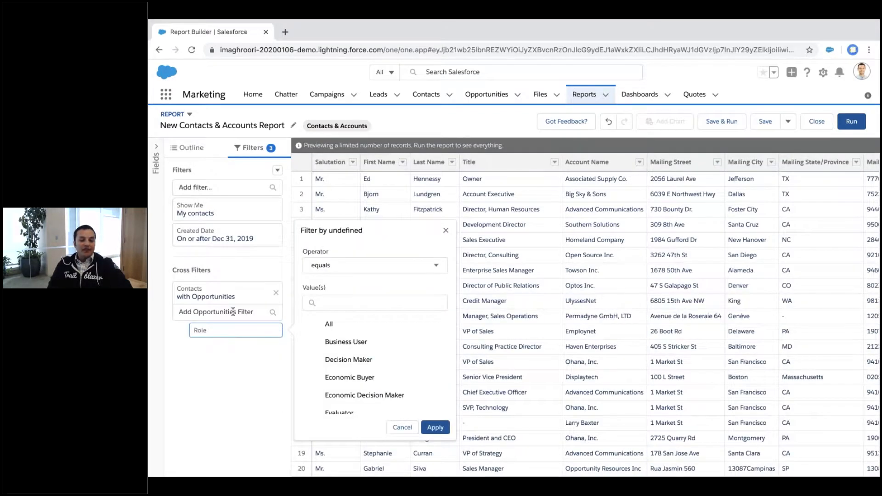
{"action": "left_click", "coordinate": [352, 363]}
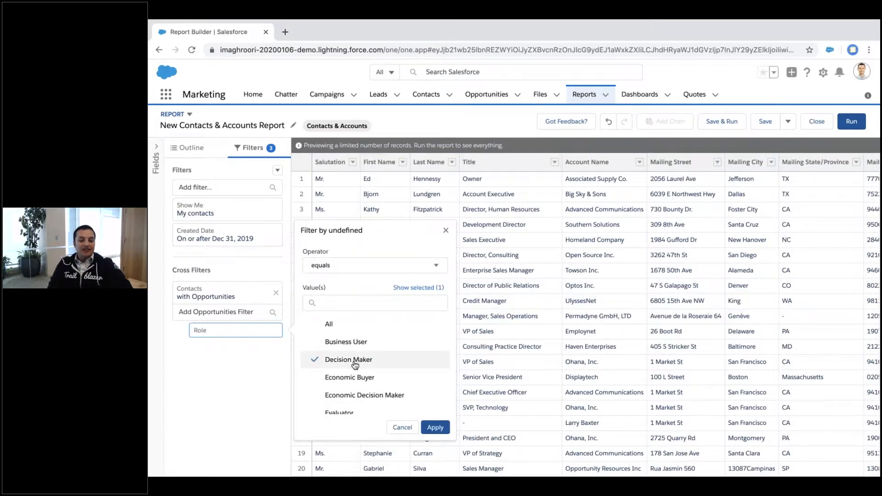
{"action": "left_click", "coordinate": [435, 428]}
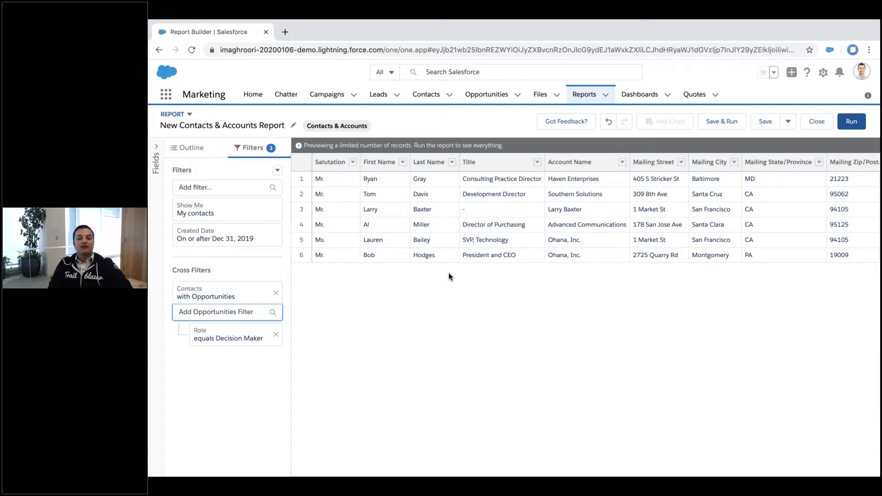
Save the report under the name "New Contacts & Accounts Report".
{"action": "left_click", "coordinate": [765, 121]}
{"action": "left_click", "coordinate": [755, 407]}
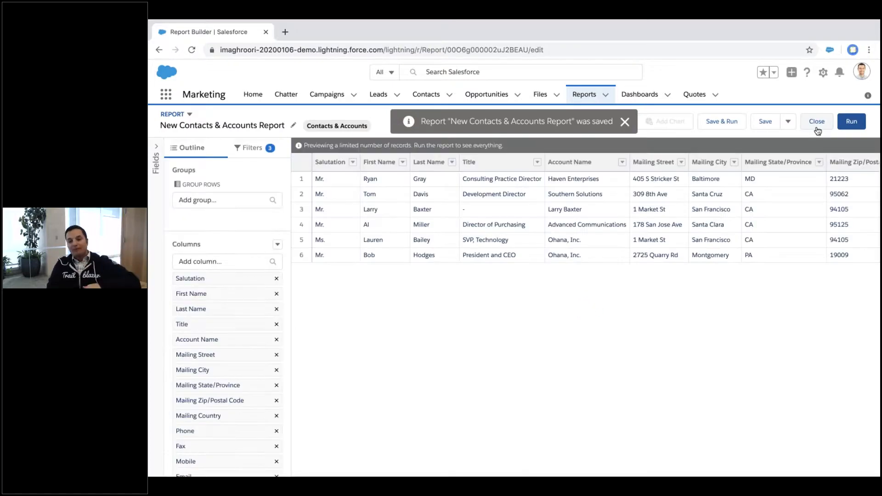
{"action": "left_click", "coordinate": [788, 122]}
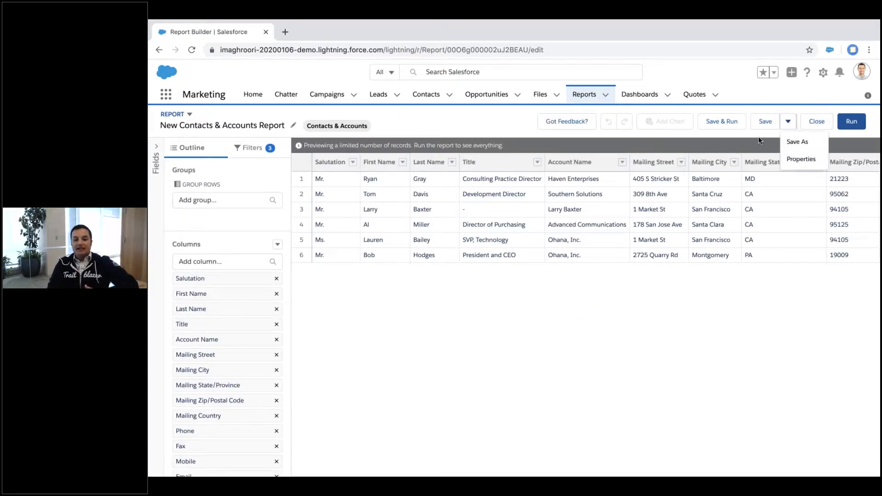
Run the saved report and show its additional actions, including Add to Campaign.
{"action": "left_click", "coordinate": [850, 122]}
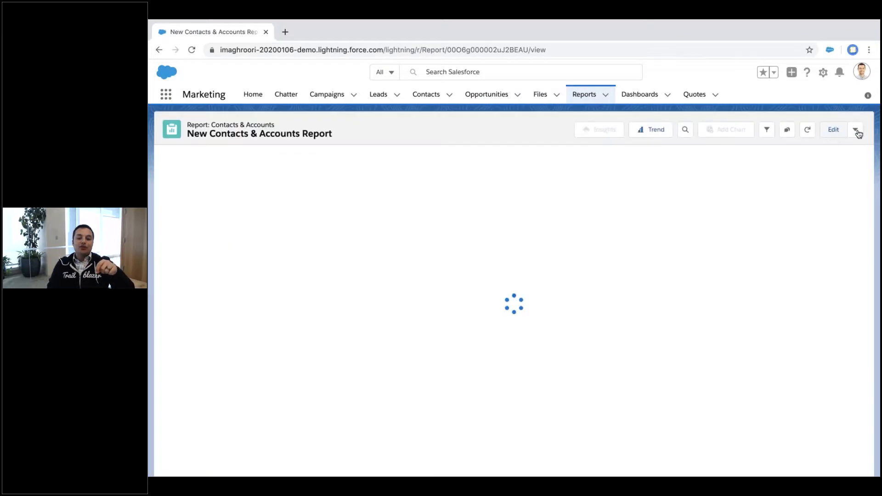
{"action": "left_click", "coordinate": [856, 131]}
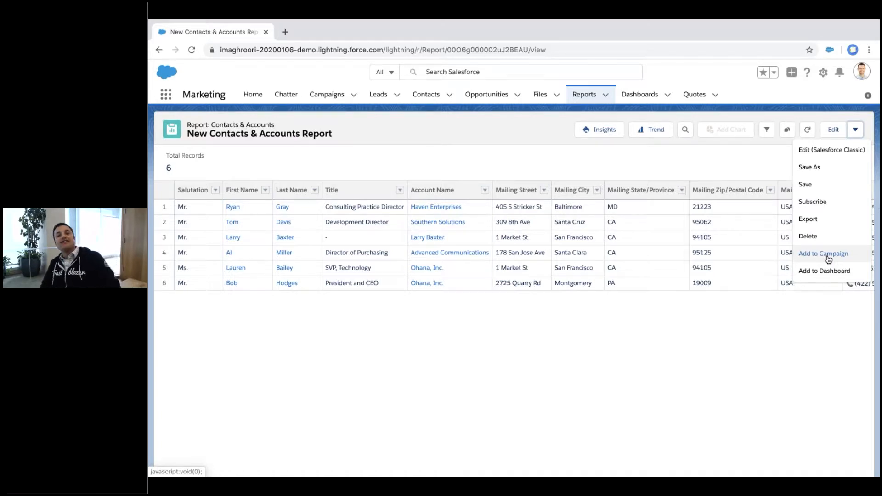
Search the web for "email domain filter email relay salesforce" and open the Salesforce Help article on setting up an email domain filter.
{"action": "key", "text": "ctrl+t"}
{"action": "type", "text": "email "}
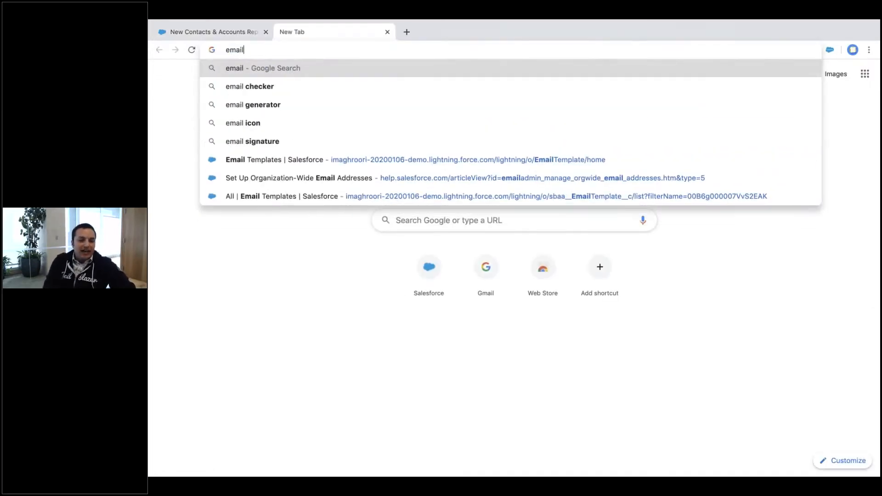
{"action": "type", "text": "domain f"}
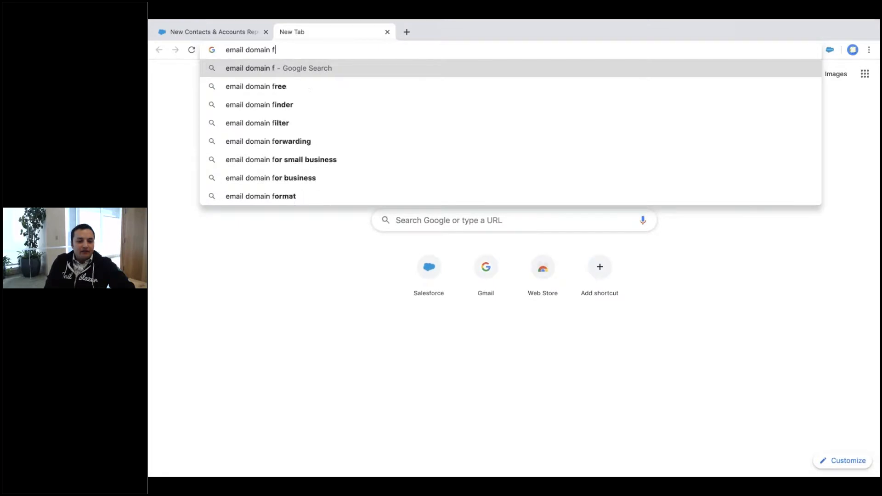
{"action": "type", "text": "ilter email rela"}
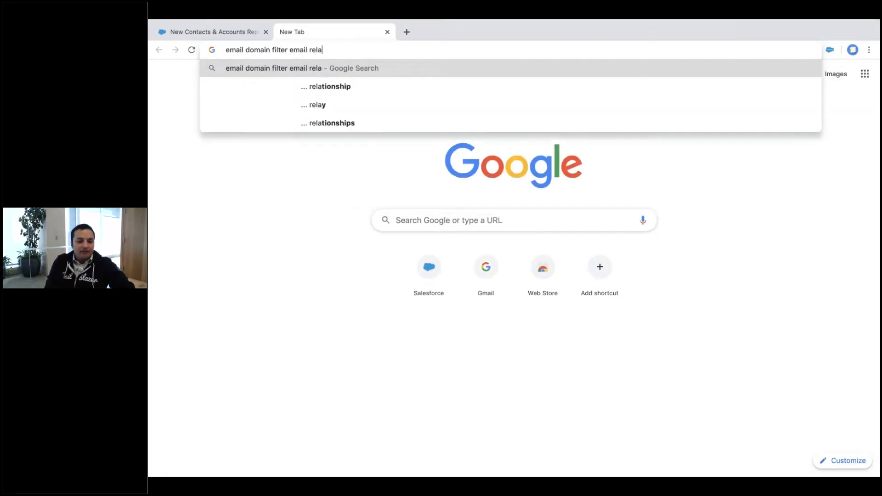
{"action": "type", "text": "y salesforce"}
{"action": "key", "text": "Return"}
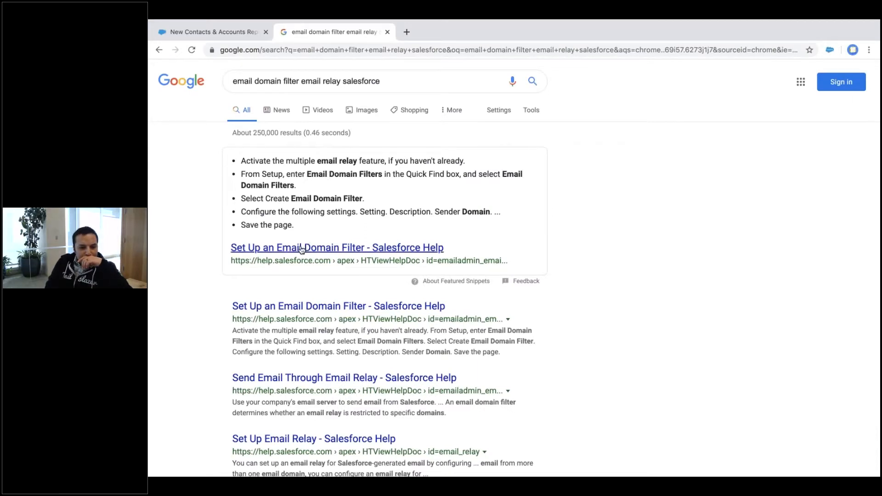
{"action": "left_click", "coordinate": [314, 312]}
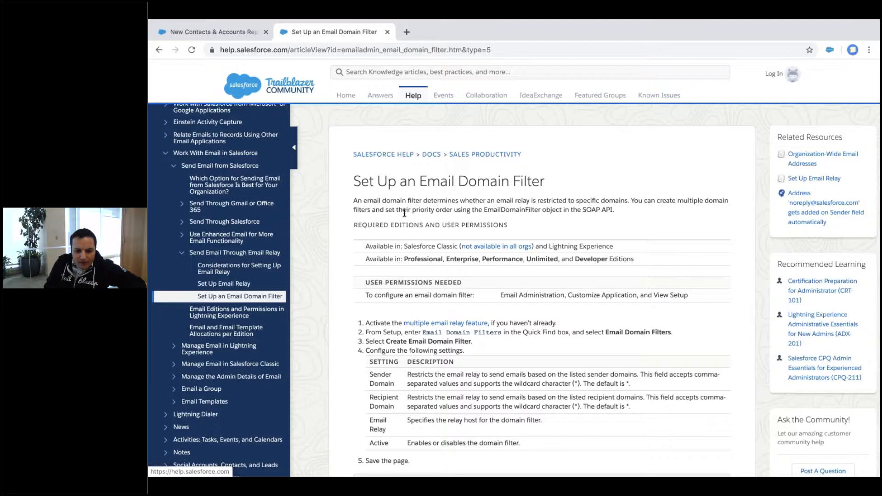
Read how email domain filters restrict email relays and how they are configured, then return to the contacts report and dismiss its additional actions.
{"action": "left_click_drag", "start_coordinate": [532, 201], "coordinate": [607, 201]}
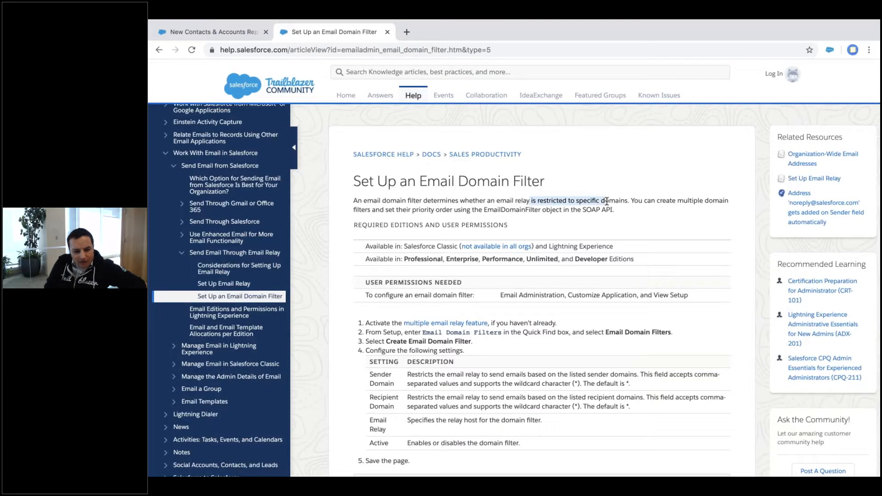
{"action": "left_click", "coordinate": [601, 210]}
{"action": "scroll", "coordinate": [601, 209], "scroll_direction": "down", "scroll_amount": 2}
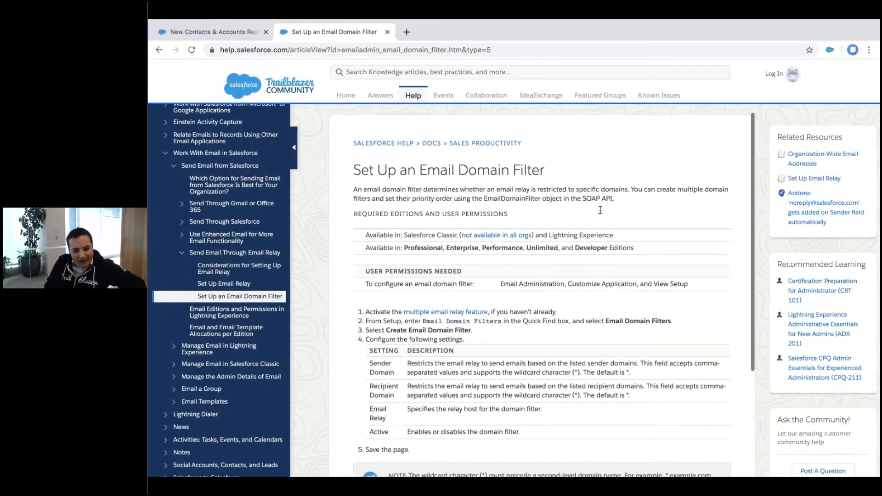
{"action": "scroll", "coordinate": [600, 209], "scroll_direction": "down", "scroll_amount": 5}
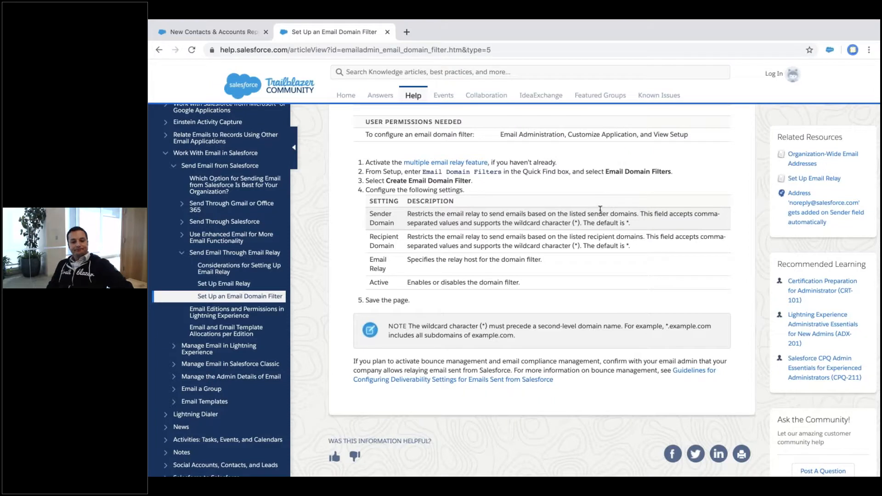
{"action": "key", "text": "ctrl+w"}
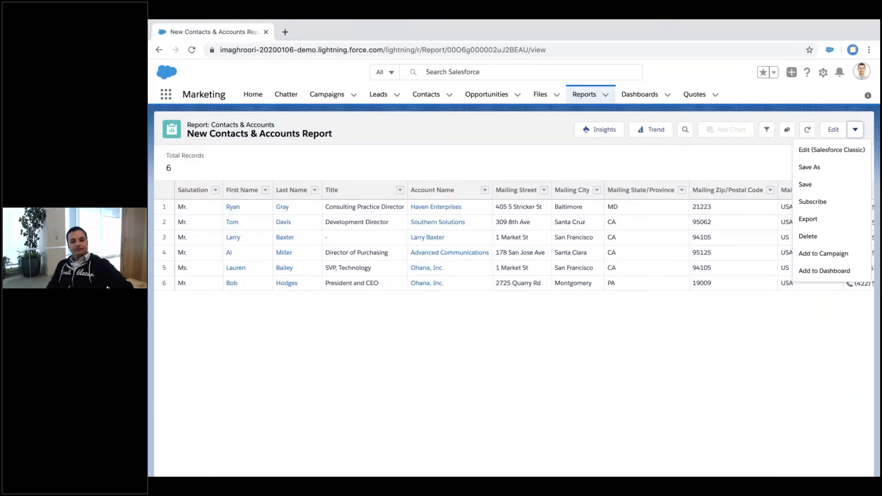
{"action": "left_click", "coordinate": [594, 166]}
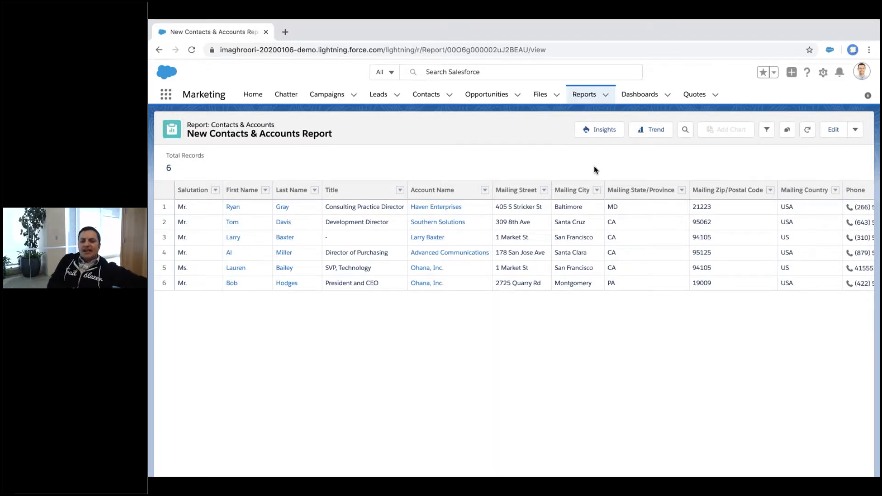
Switch to Salesforce Classic and open Setup.
{"action": "left_click", "coordinate": [862, 73]}
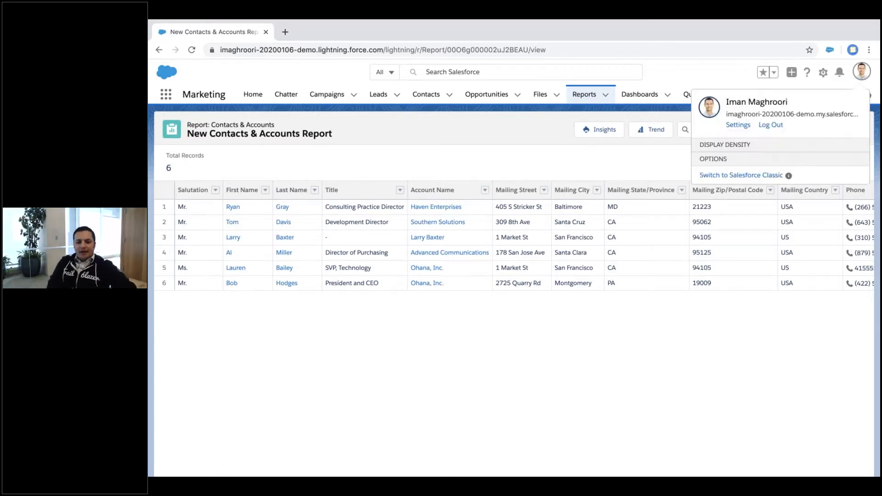
{"action": "left_click", "coordinate": [756, 219]}
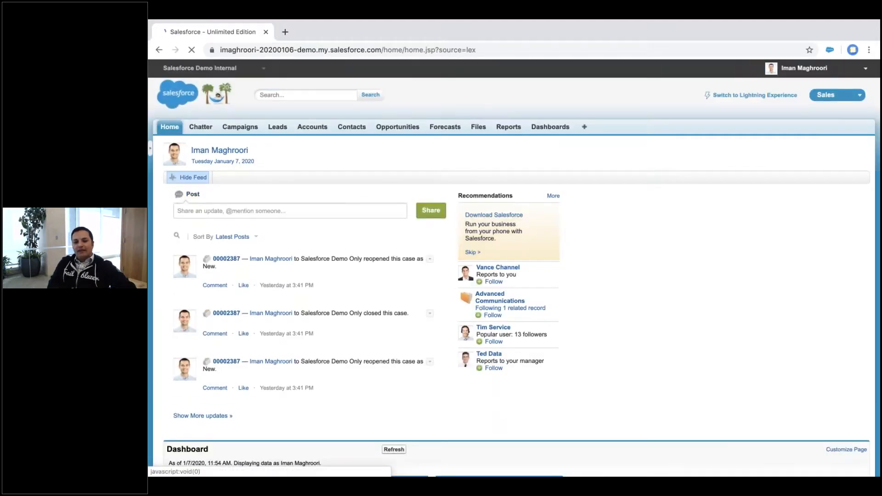
{"action": "left_click", "coordinate": [785, 69]}
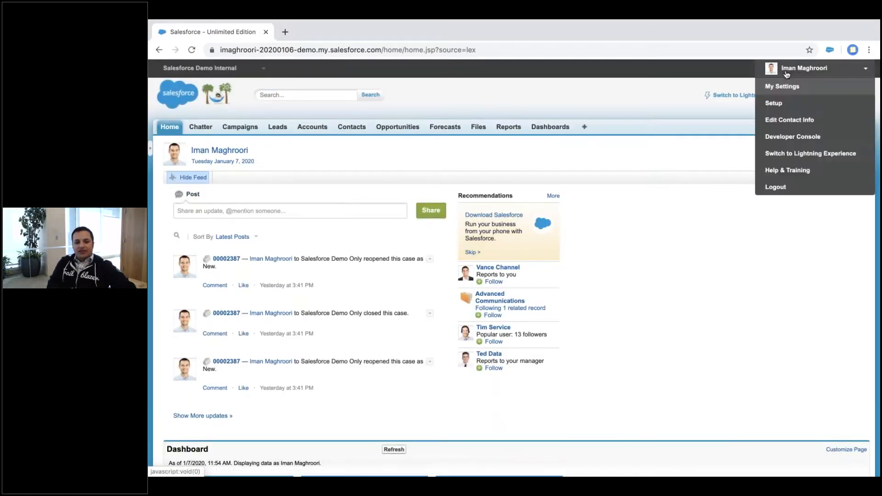
{"action": "left_click", "coordinate": [787, 102]}
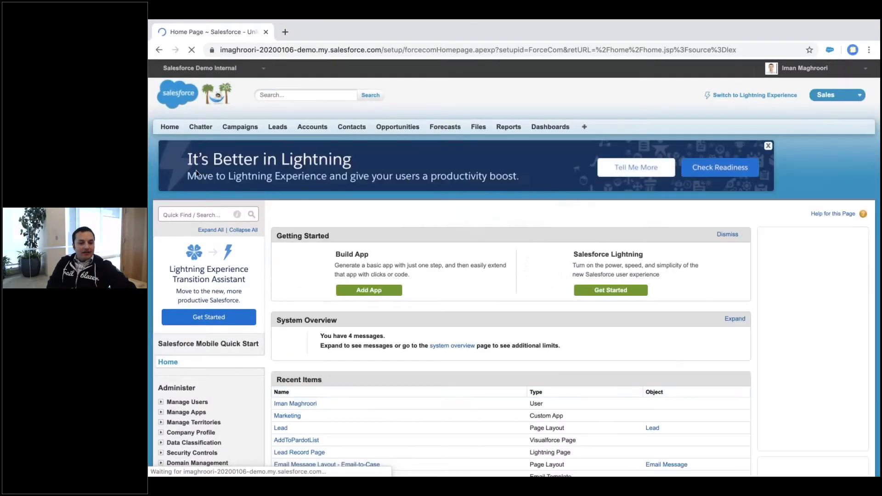
Find the email settings in Setup, view Email Relays and the linked Email Domain Filter page, and dismiss the Lightning promotion banner.
{"action": "left_click", "coordinate": [199, 214]}
{"action": "type", "text": "email"}
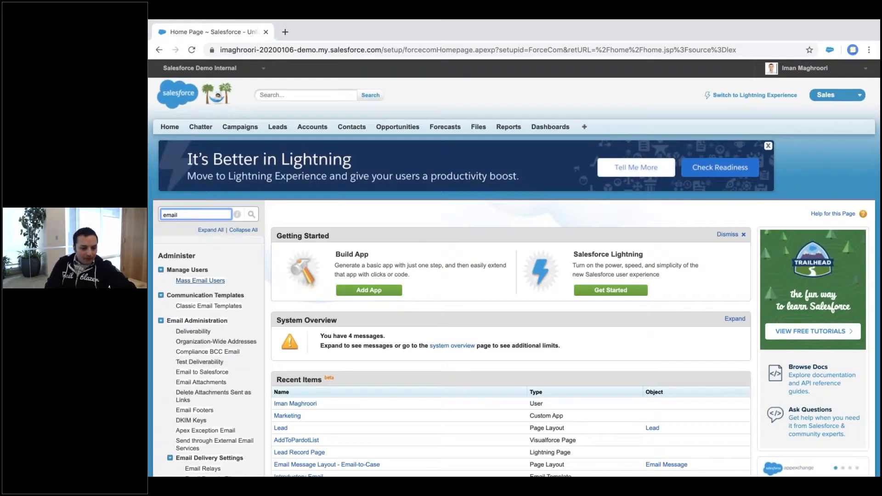
{"action": "scroll", "coordinate": [203, 394], "scroll_direction": "down", "scroll_amount": 3}
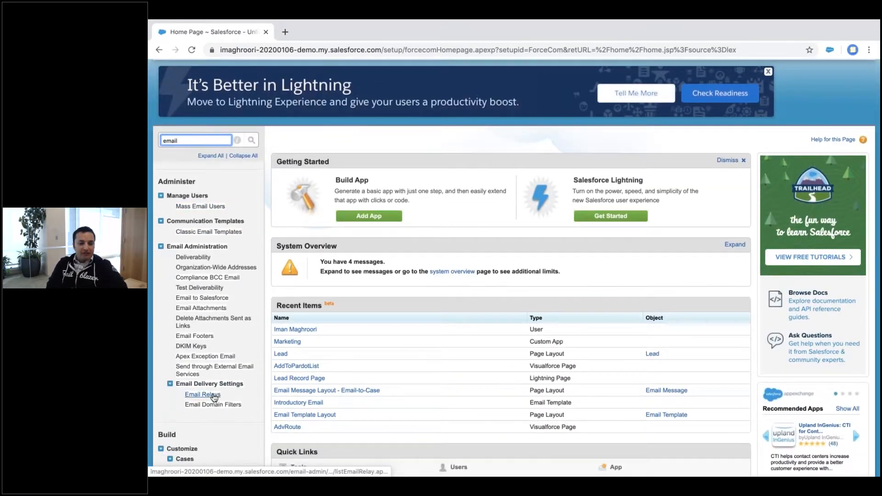
{"action": "left_click", "coordinate": [207, 396]}
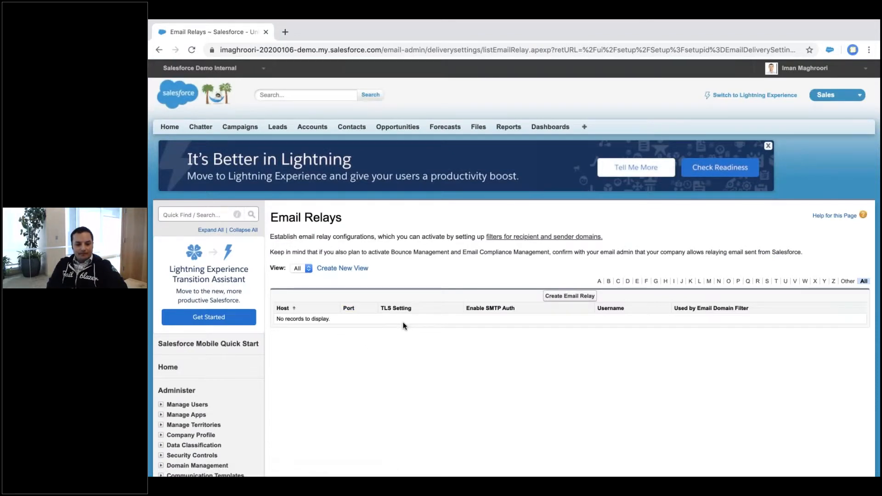
{"action": "left_click", "coordinate": [532, 237]}
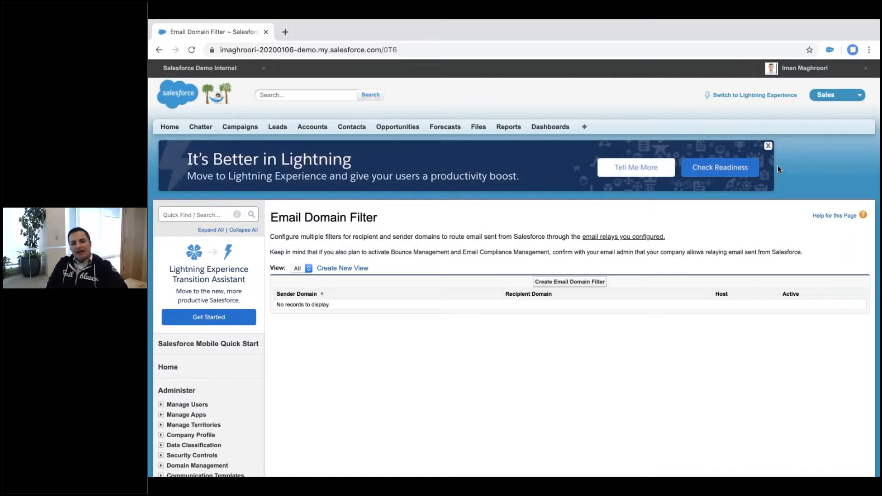
{"action": "left_click", "coordinate": [769, 146]}
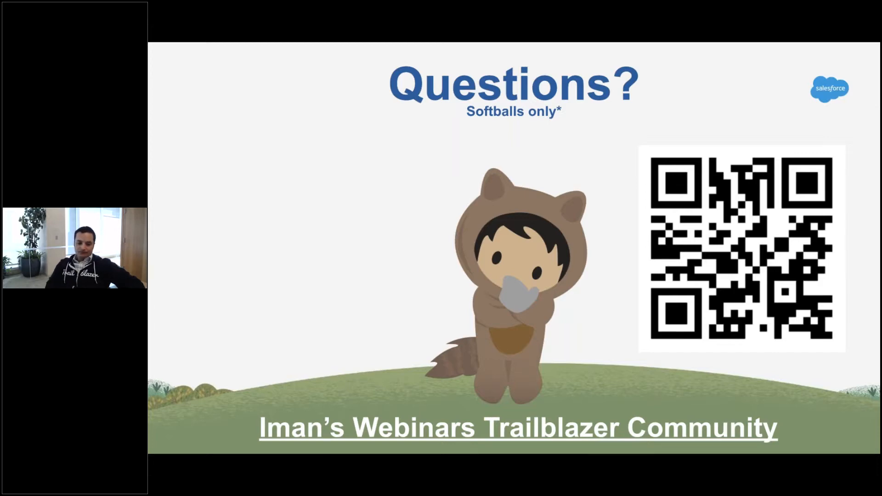
Return to Lightning Experience and open the recently viewed contact who is Director of Purchasing at Advanced Communications.
{"action": "key", "text": "ctrl+Right"}
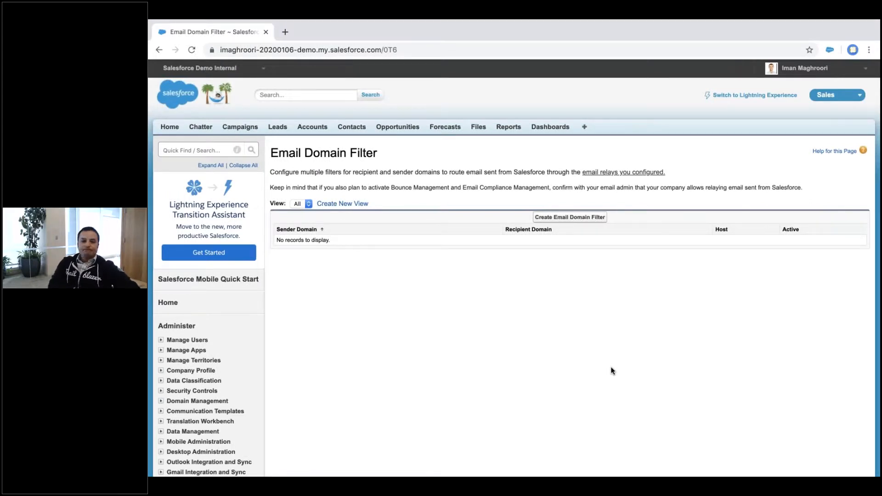
{"action": "left_click", "coordinate": [750, 93]}
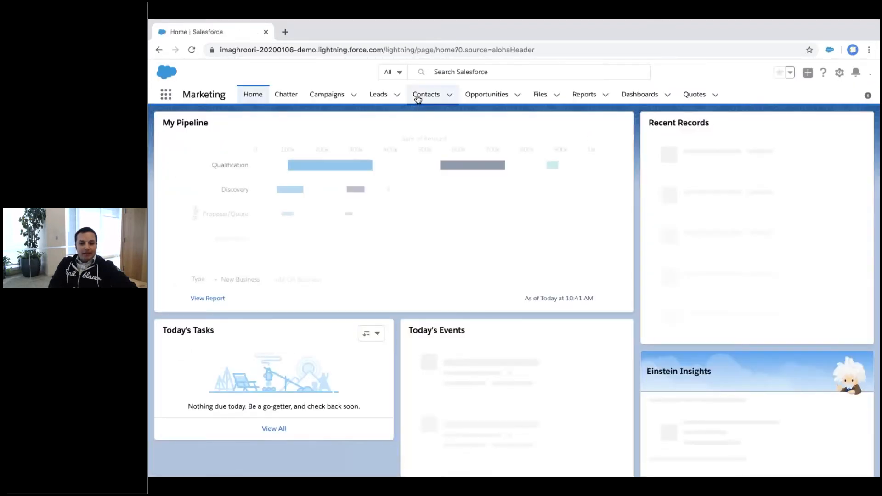
{"action": "left_click", "coordinate": [418, 97]}
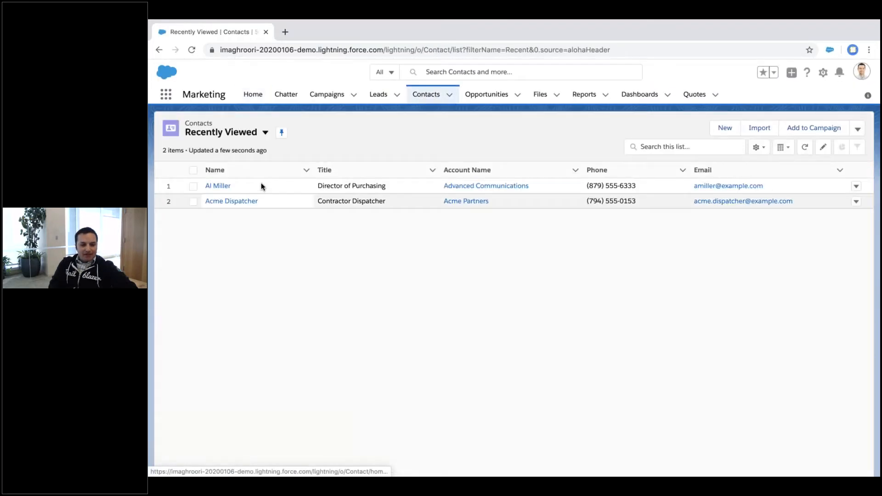
{"action": "left_click", "coordinate": [219, 187]}
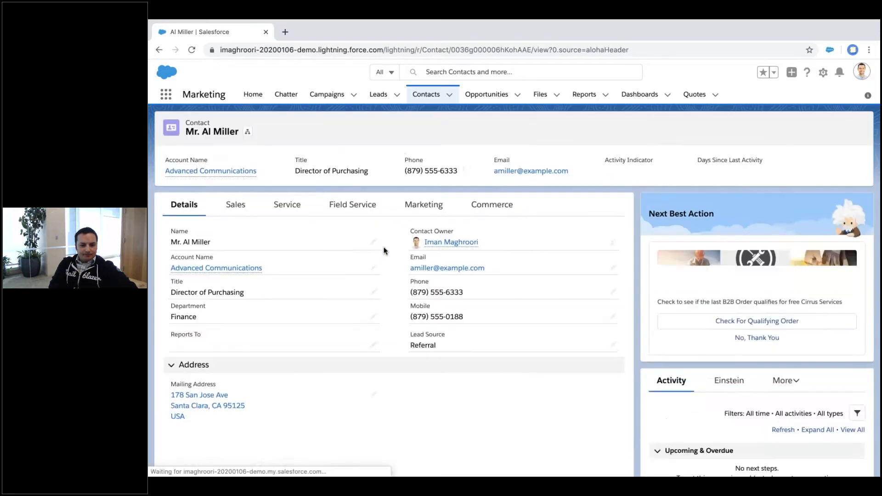
Open the Contact object's setup from the contact record and browse its Fields & Relationships.
{"action": "left_click", "coordinate": [823, 72]}
{"action": "left_click", "coordinate": [756, 230]}
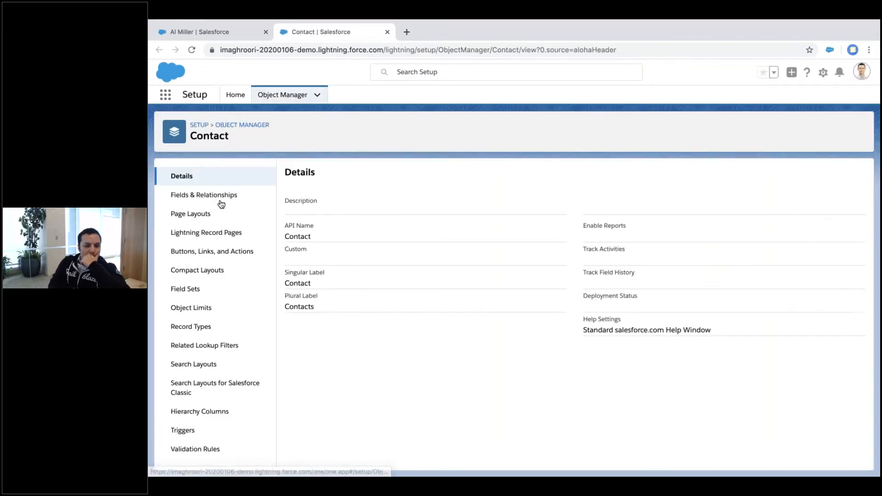
{"action": "left_click", "coordinate": [205, 195]}
{"action": "scroll", "coordinate": [401, 223], "scroll_direction": "down", "scroll_amount": 10}
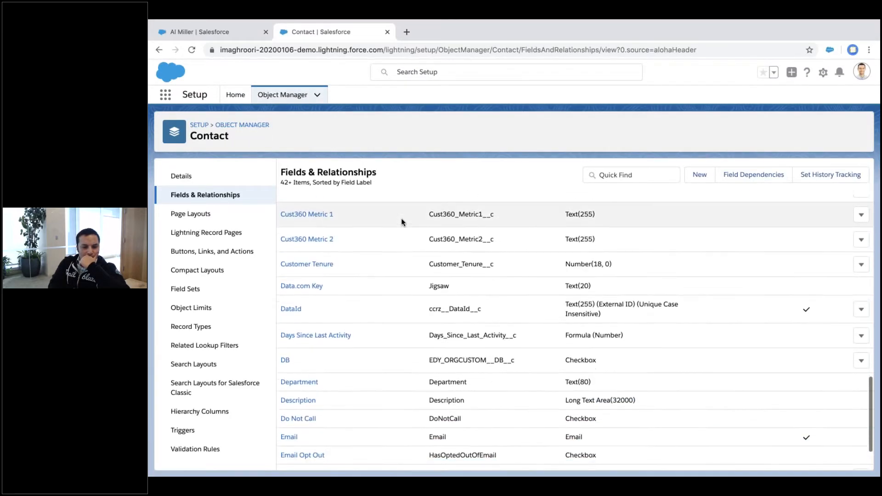
Search the Contact fields for "user", then clear the search to restore the full field list.
{"action": "left_click", "coordinate": [661, 174]}
{"action": "type", "text": "user"}
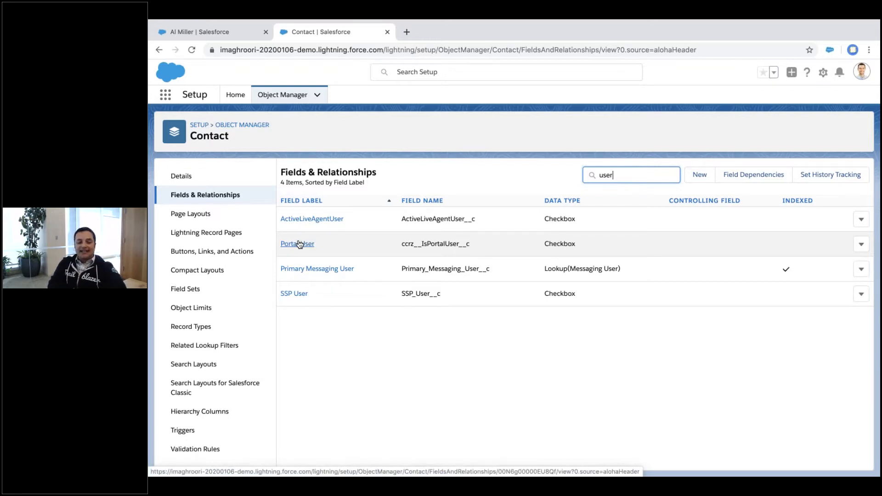
{"action": "double_click", "coordinate": [621, 171]}
{"action": "key", "text": "BackSpace"}
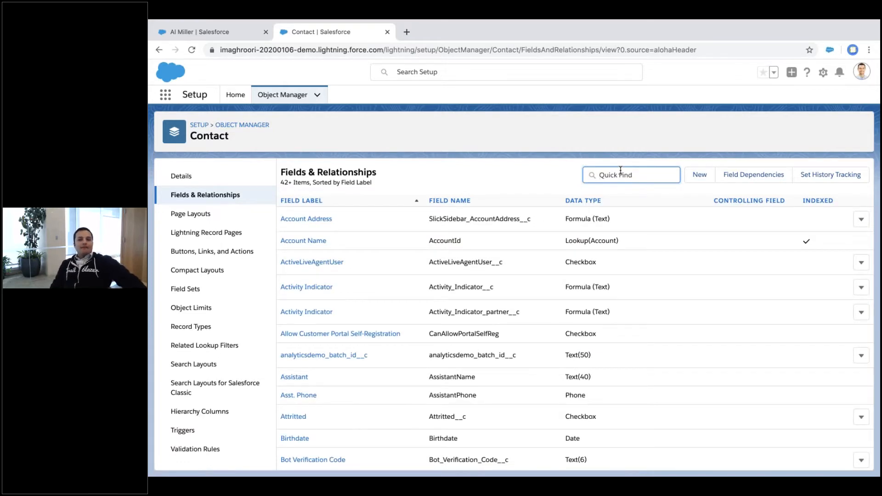
{"action": "left_click", "coordinate": [209, 195]}
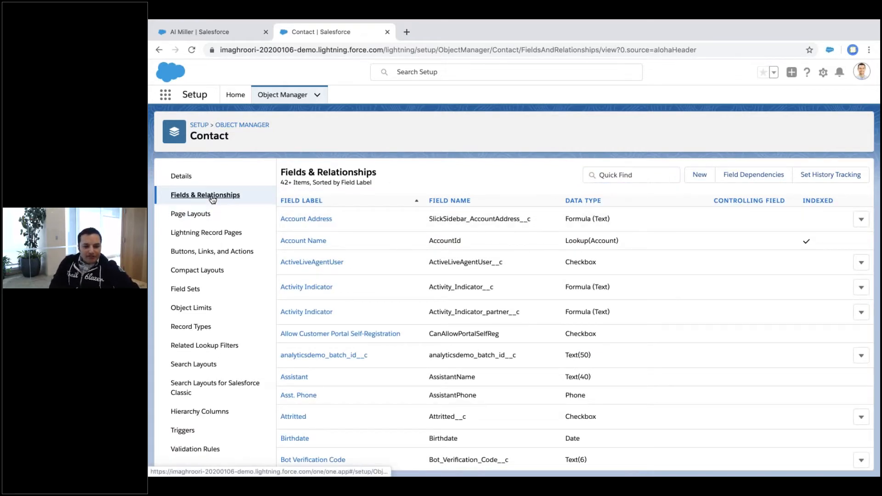
Sort the Contact fields by data type in descending order and examine the lookup fields, especially those that reference User.
{"action": "left_click", "coordinate": [584, 200]}
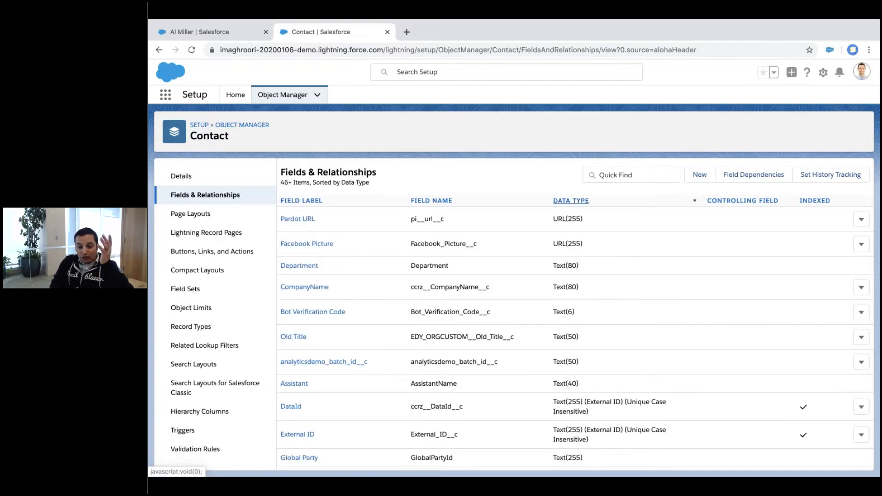
{"action": "scroll", "coordinate": [576, 303], "scroll_direction": "down", "scroll_amount": 2}
{"action": "scroll", "coordinate": [577, 306], "scroll_direction": "down", "scroll_amount": 15}
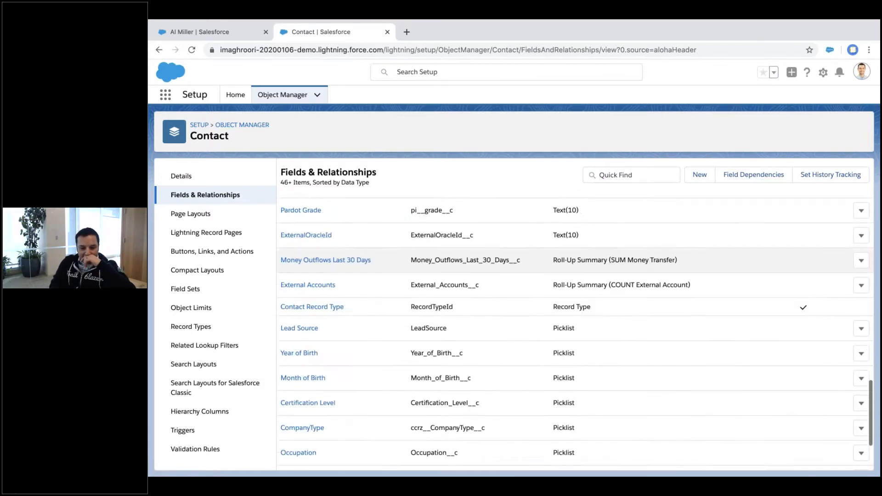
{"action": "scroll", "coordinate": [591, 367], "scroll_direction": "down", "scroll_amount": 2}
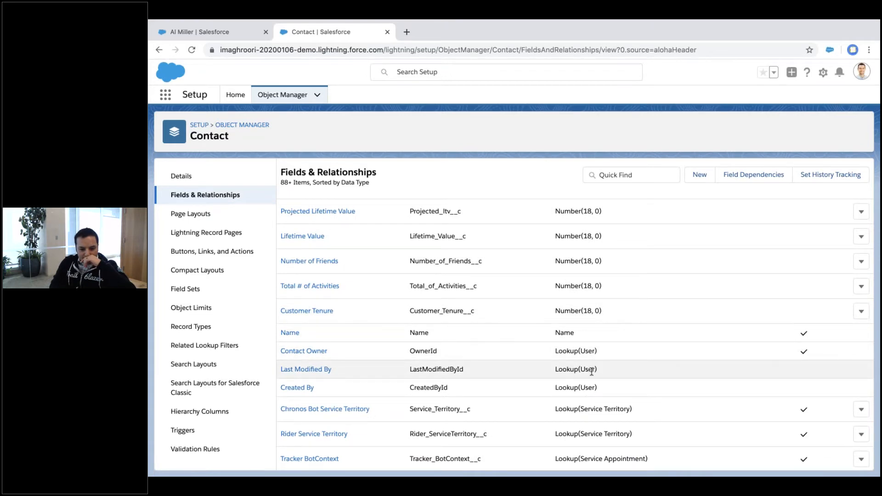
{"action": "scroll", "coordinate": [591, 367], "scroll_direction": "down", "scroll_amount": 5}
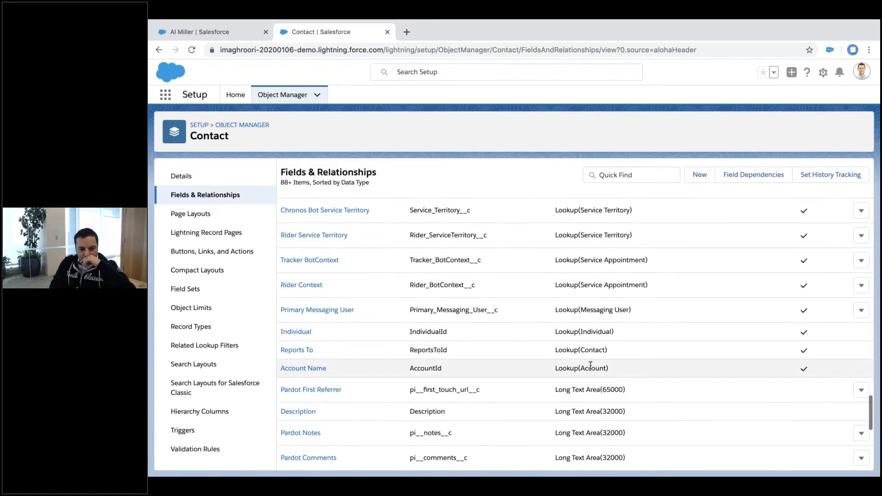
{"action": "scroll", "coordinate": [592, 368], "scroll_direction": "down", "scroll_amount": 3}
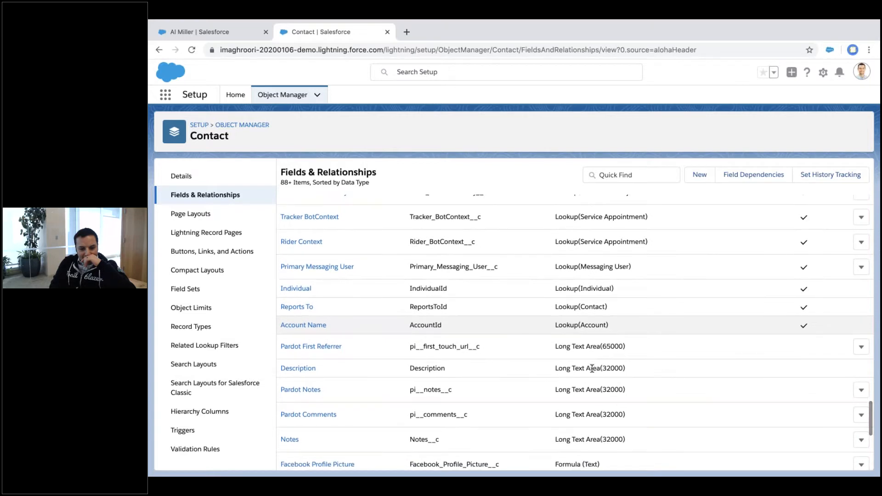
{"action": "scroll", "coordinate": [583, 288], "scroll_direction": "down", "scroll_amount": 3}
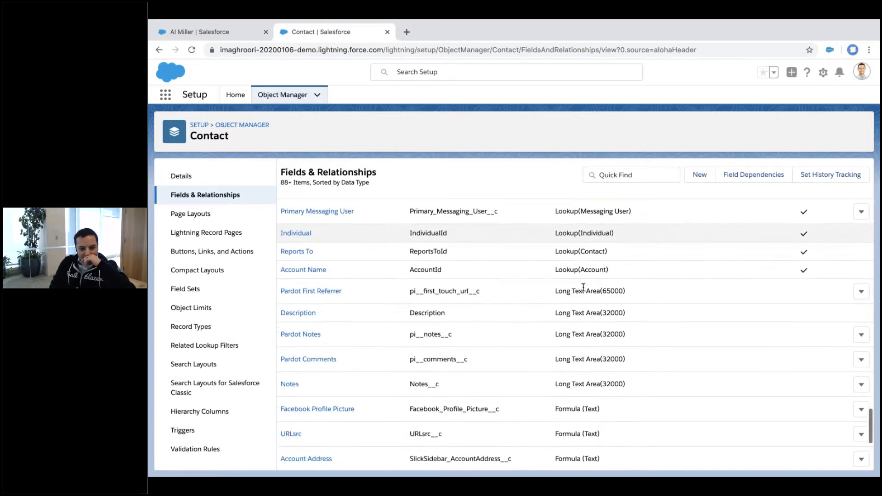
{"action": "scroll", "coordinate": [583, 288], "scroll_direction": "down", "scroll_amount": 10}
{"action": "scroll", "coordinate": [584, 288], "scroll_direction": "up", "scroll_amount": 3}
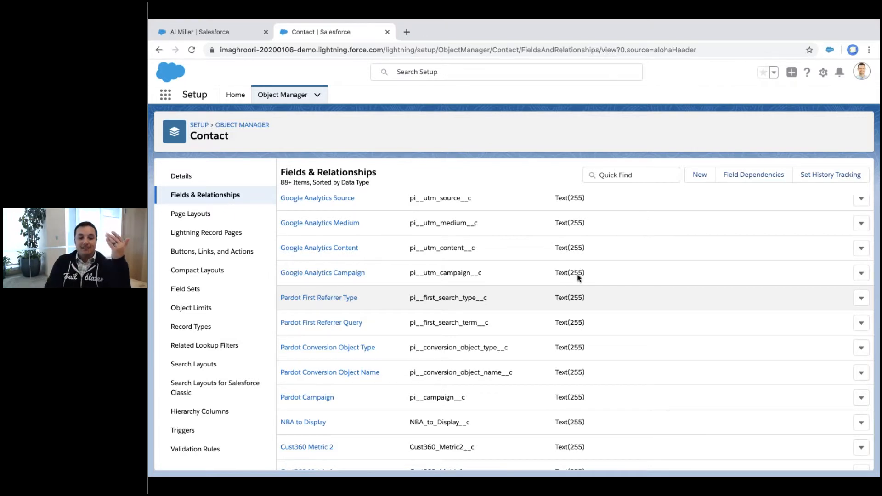
Return to the Object Manager, search the objects for "user", and open the standard User object.
{"action": "left_click", "coordinate": [252, 124]}
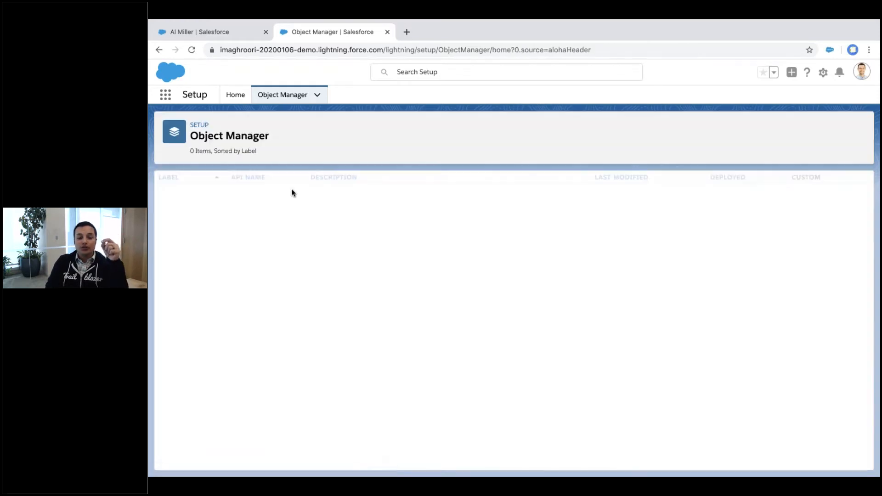
{"action": "left_click", "coordinate": [698, 128]}
{"action": "type", "text": "user"}
{"action": "left_click", "coordinate": [859, 244]}
{"action": "scroll", "coordinate": [159, 276], "scroll_direction": "down", "scroll_amount": 3}
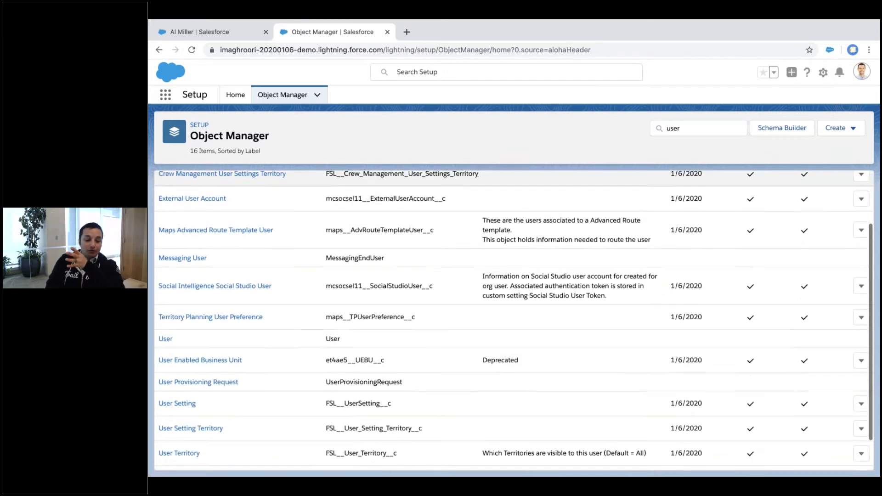
{"action": "left_click", "coordinate": [161, 339]}
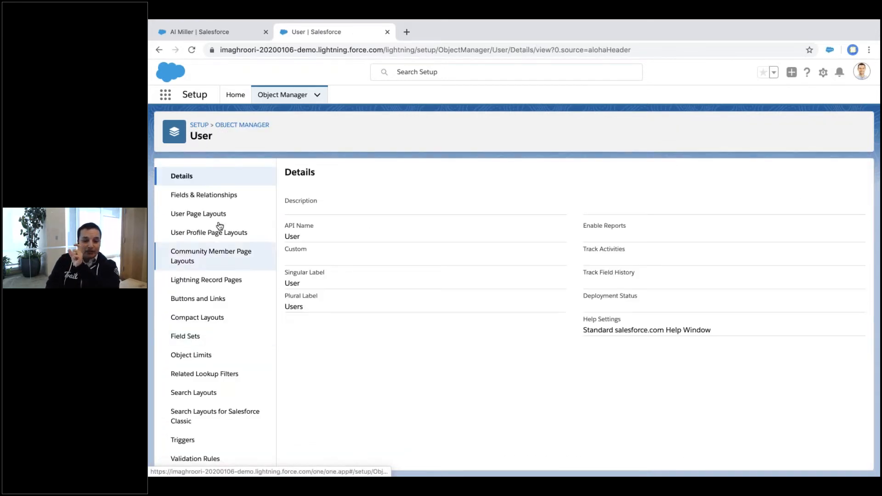
Open the User object's Fields & Relationships and examine its contact-related fields, especially the Contact lookup.
{"action": "left_click", "coordinate": [222, 201]}
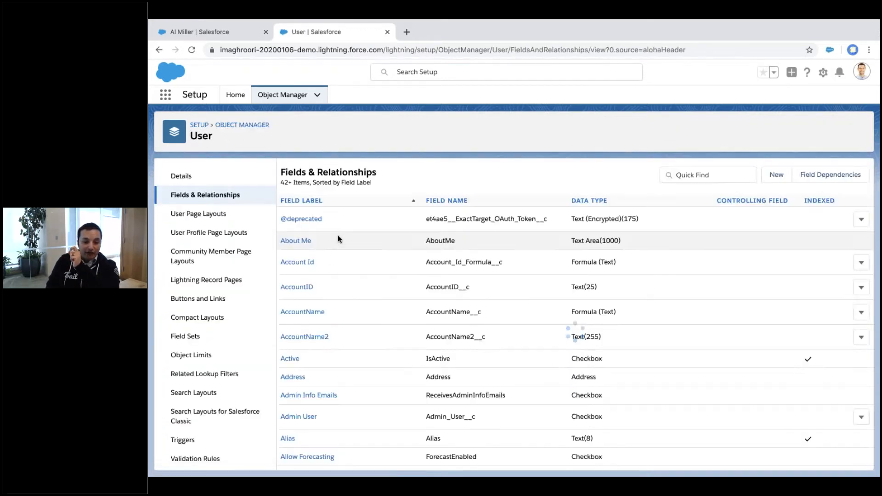
{"action": "scroll", "coordinate": [338, 241], "scroll_direction": "down", "scroll_amount": 2}
{"action": "scroll", "coordinate": [337, 245], "scroll_direction": "down", "scroll_amount": 10}
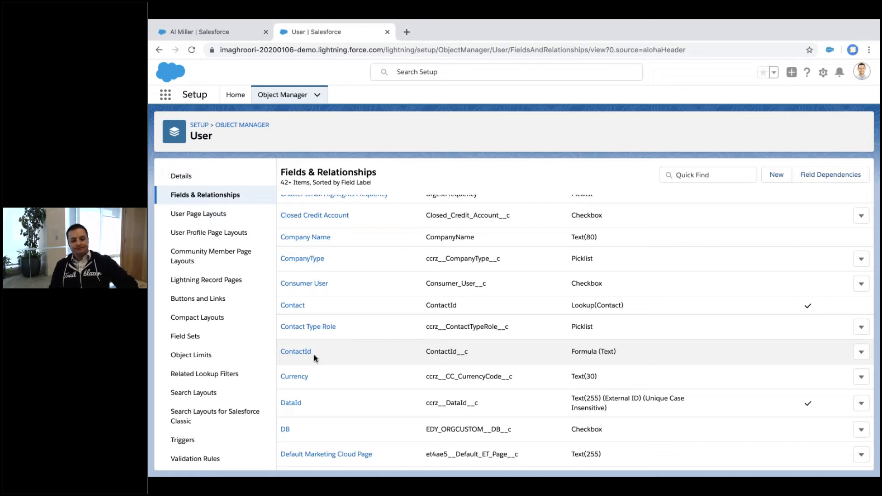
Close the User object setup to return to the contact record and collapse its Address section.
{"action": "key", "text": "ctrl+w"}
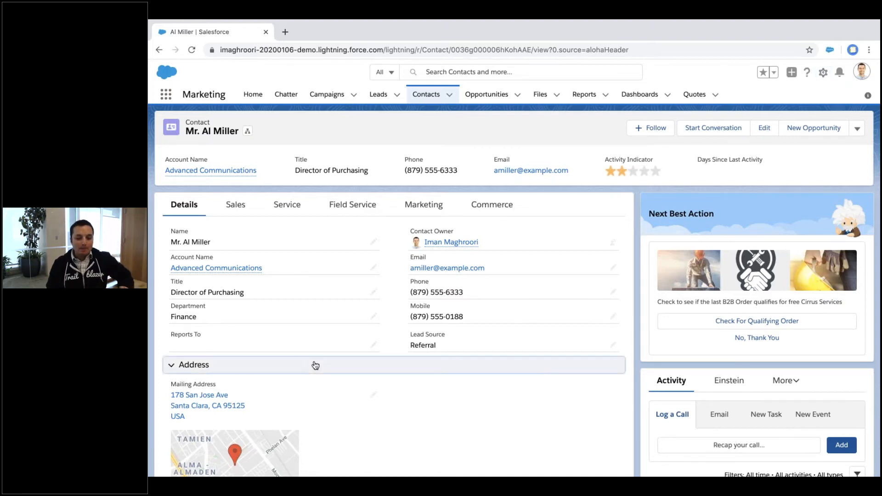
{"action": "left_click", "coordinate": [315, 365]}
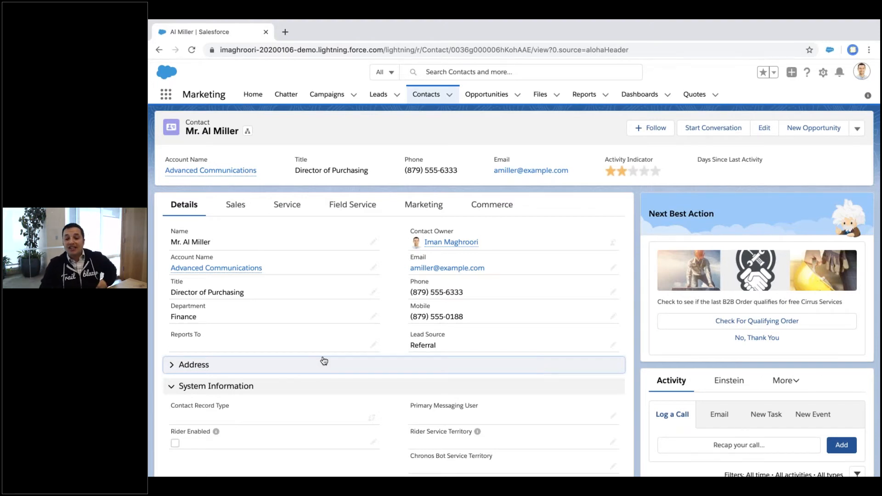
Open Setup from the contact record, search its pages for "compl", and open the Compliance BCC Email page.
{"action": "left_click", "coordinate": [821, 73]}
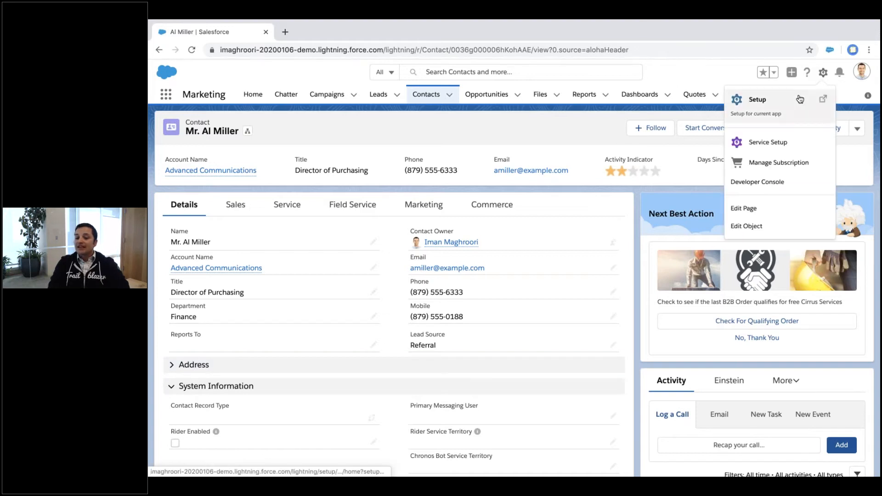
{"action": "left_click", "coordinate": [761, 98]}
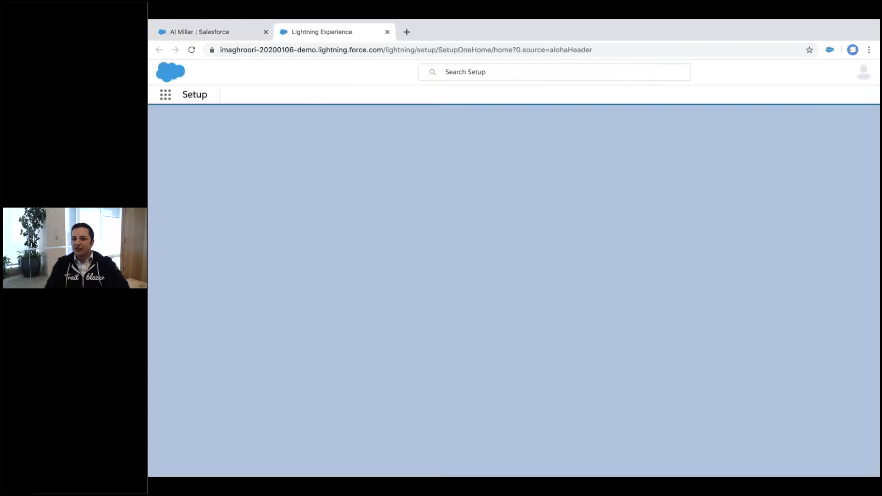
{"action": "left_click", "coordinate": [188, 129]}
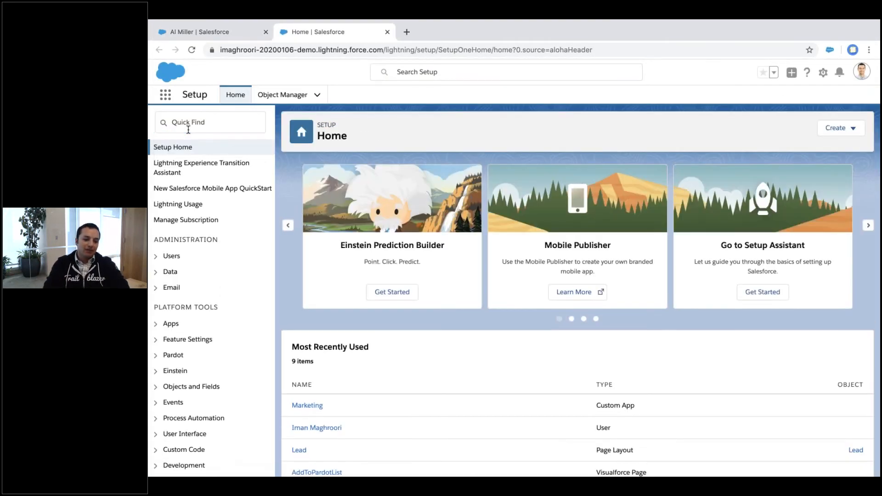
{"action": "type", "text": "co"}
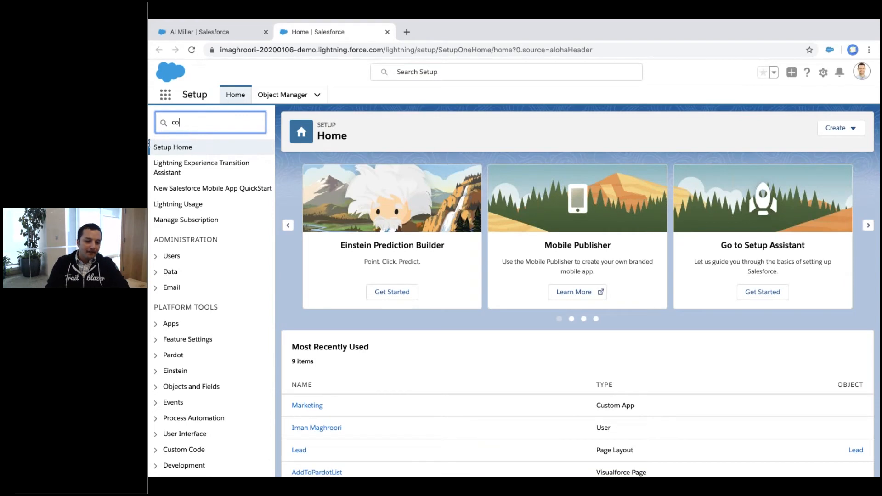
{"action": "type", "text": "mpl"}
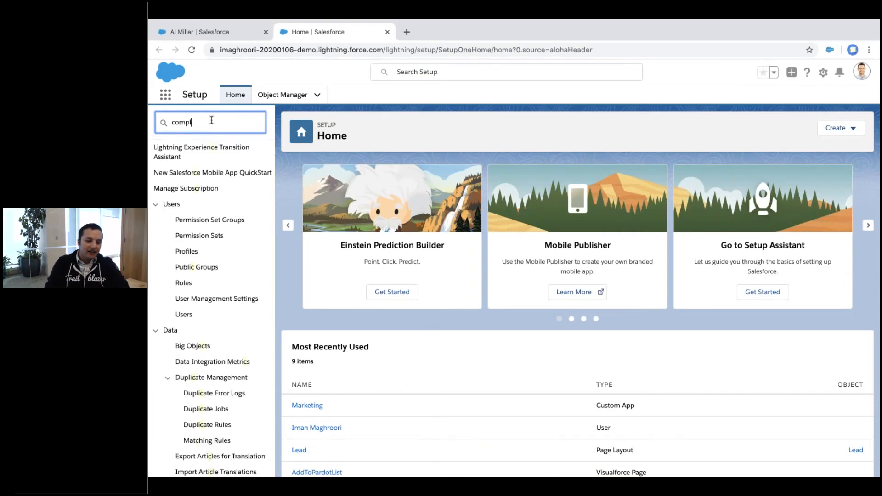
{"action": "left_click", "coordinate": [218, 165]}
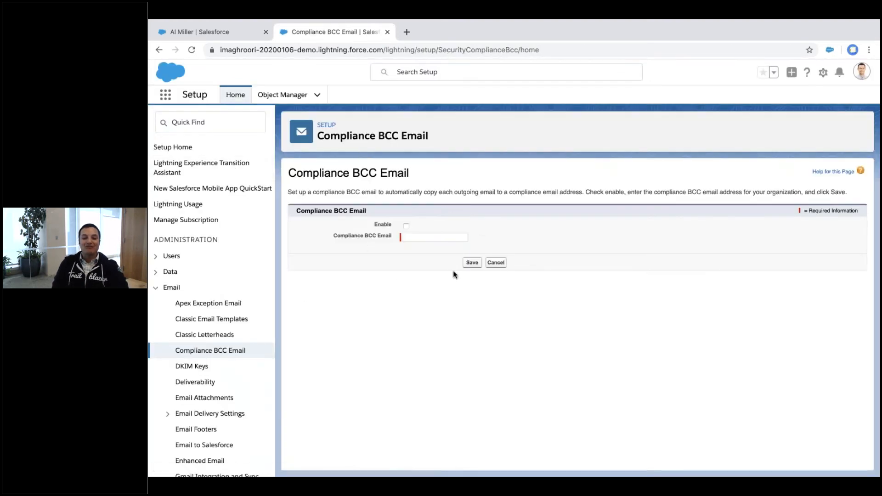
Examine the Compliance BCC Email description and address field, then close Setup to return to the contact record.
{"action": "right_click", "coordinate": [399, 236]}
{"action": "triple_click", "coordinate": [426, 193]}
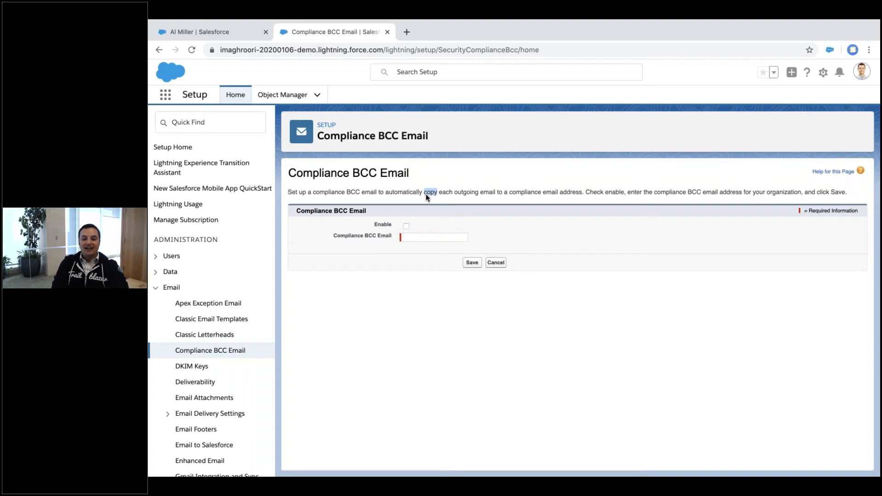
{"action": "left_click", "coordinate": [440, 237]}
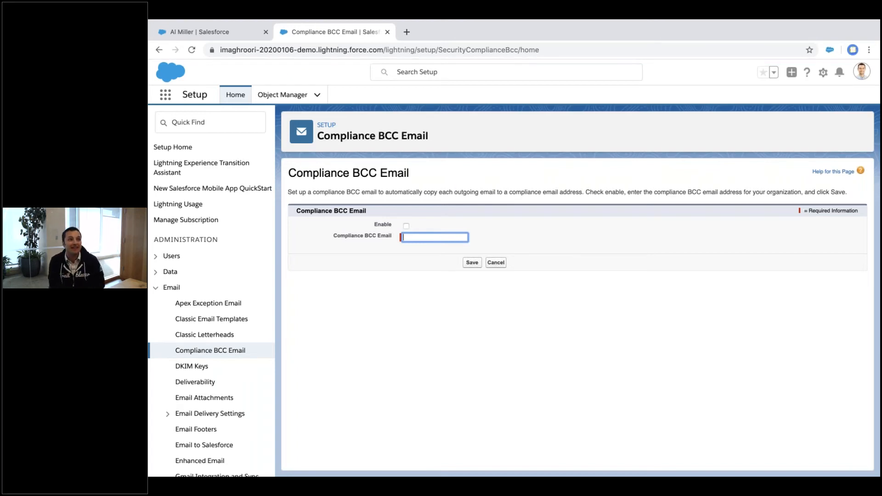
{"action": "left_click", "coordinate": [387, 32]}
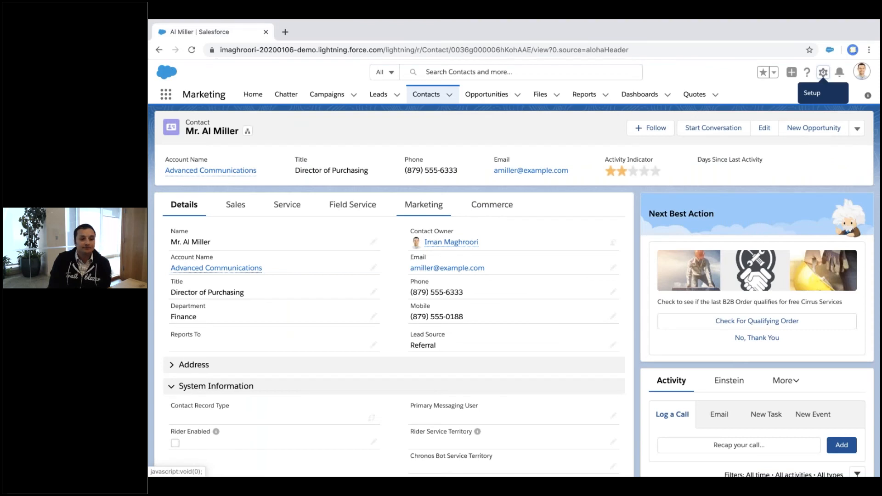